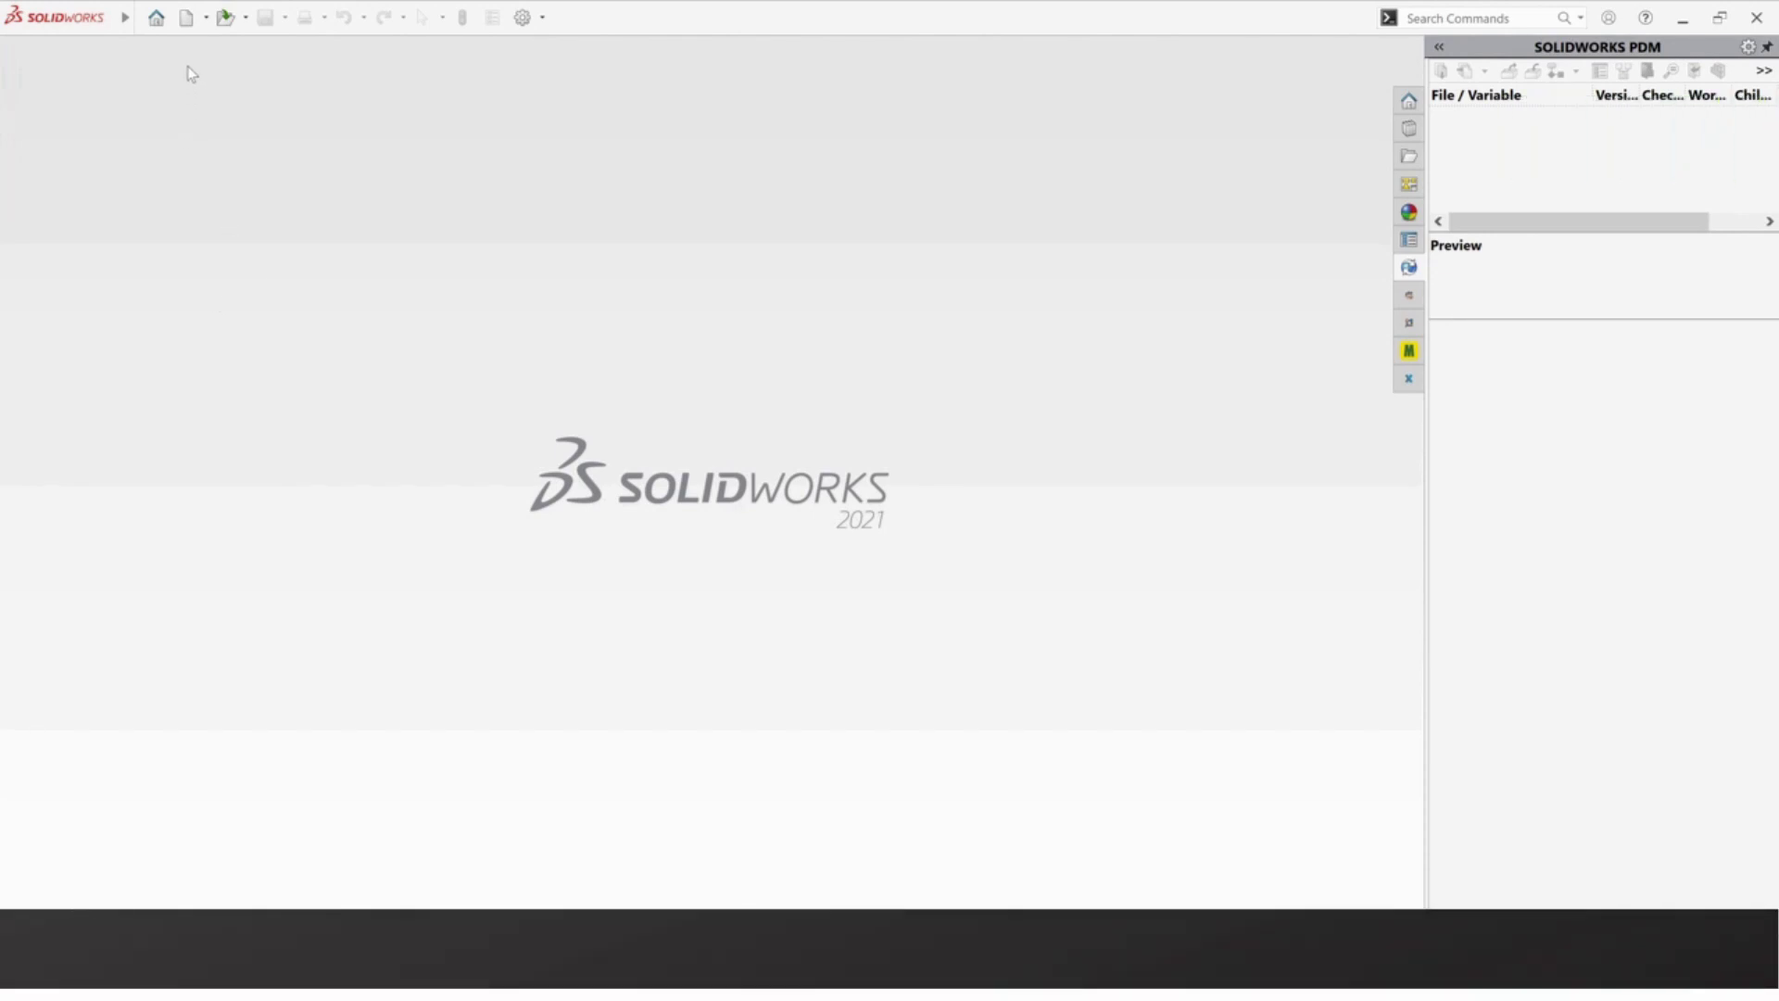
# Step: Dismiss the welcome screen and browse from Current CAD into the [11 TDRV] Track Drives folder
pyautogui.click(156, 17)
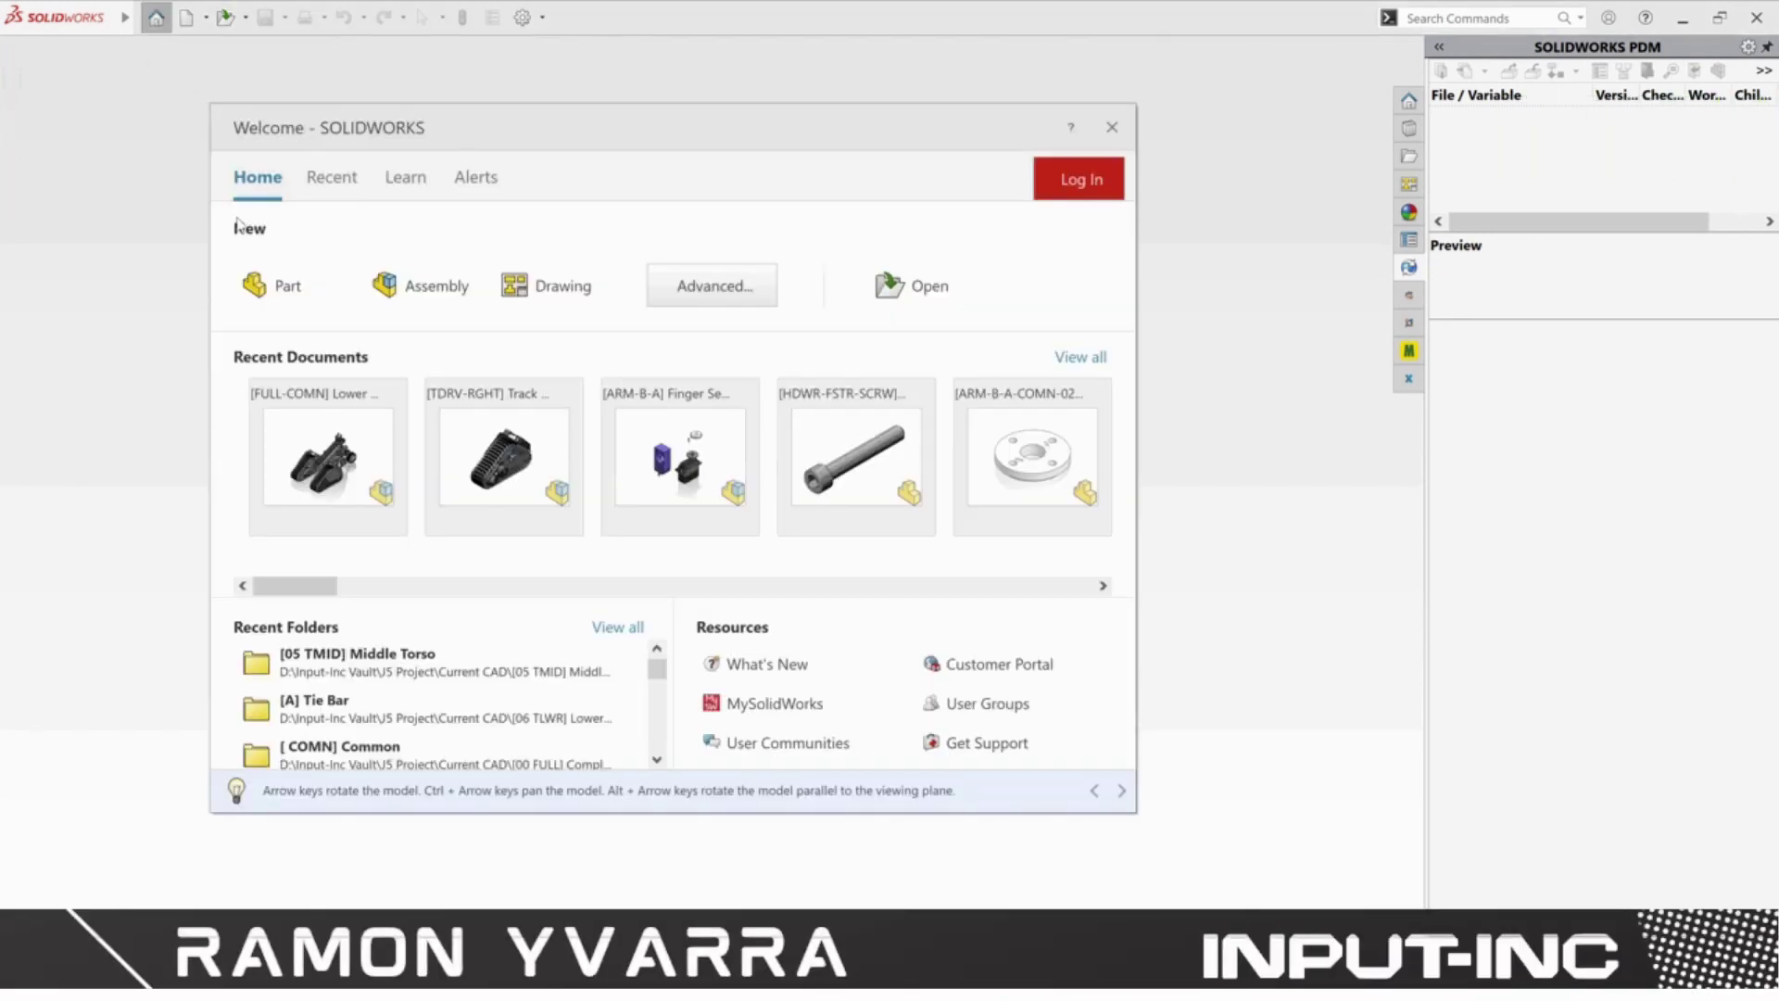
pyautogui.press('Escape')
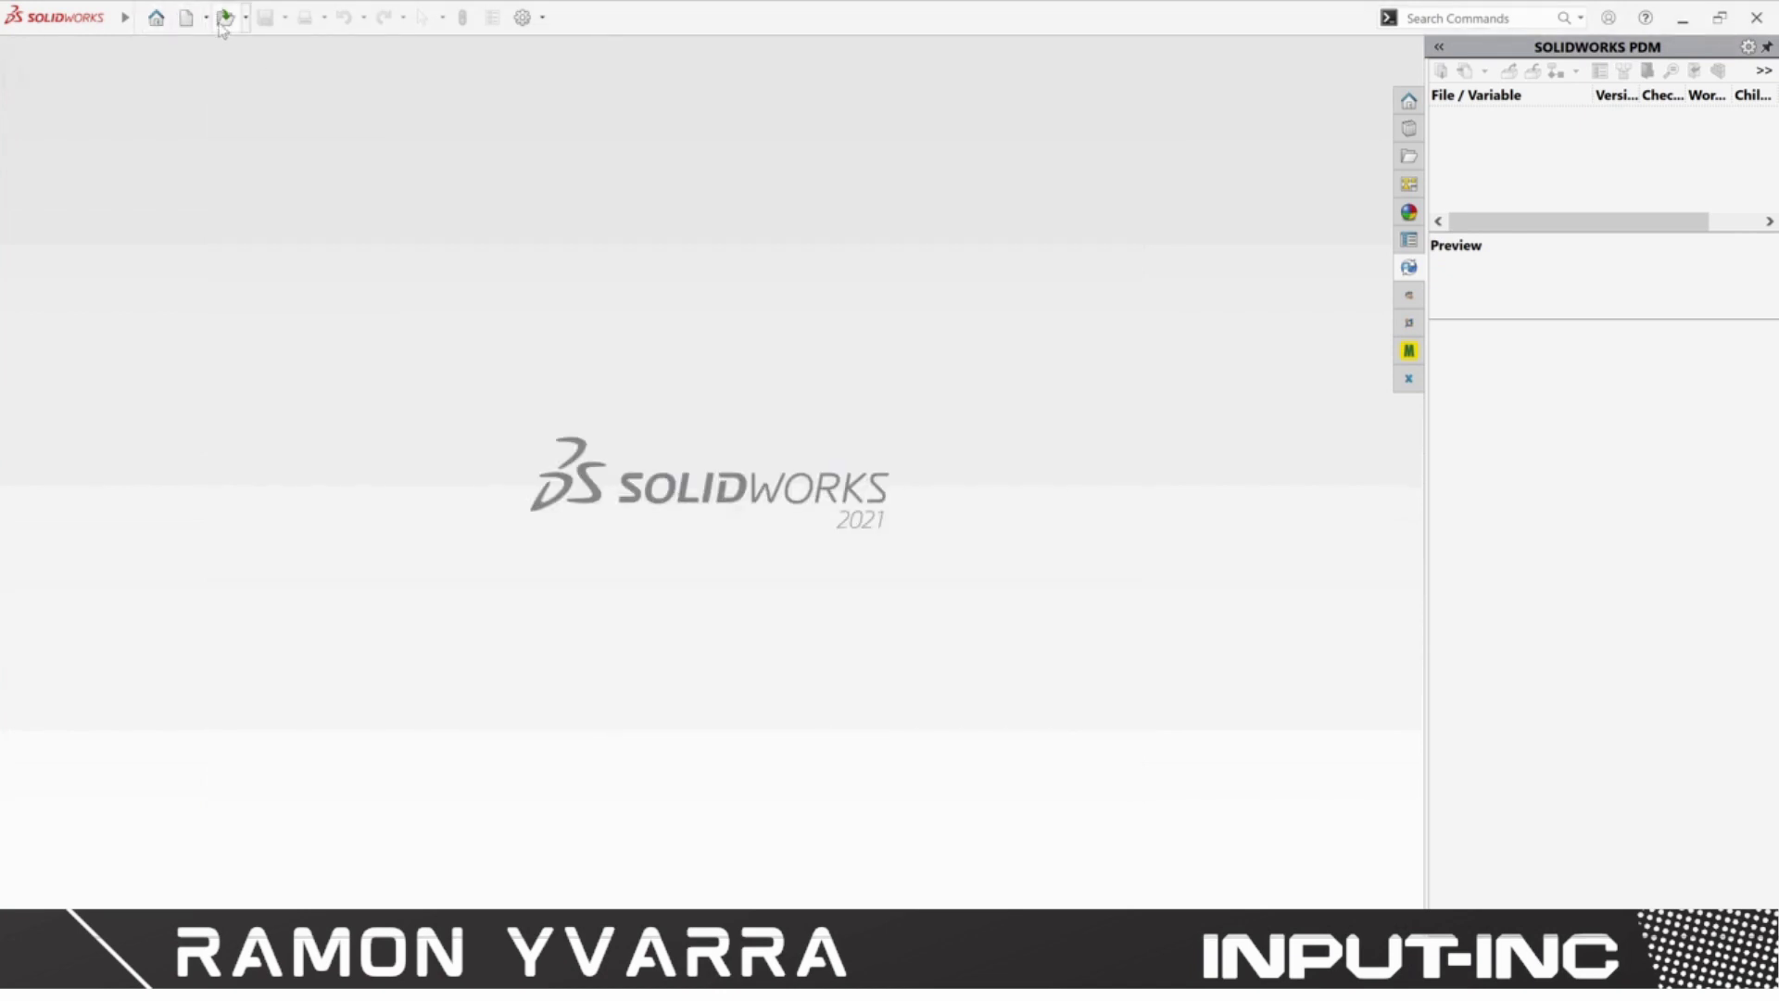
pyautogui.click(223, 18)
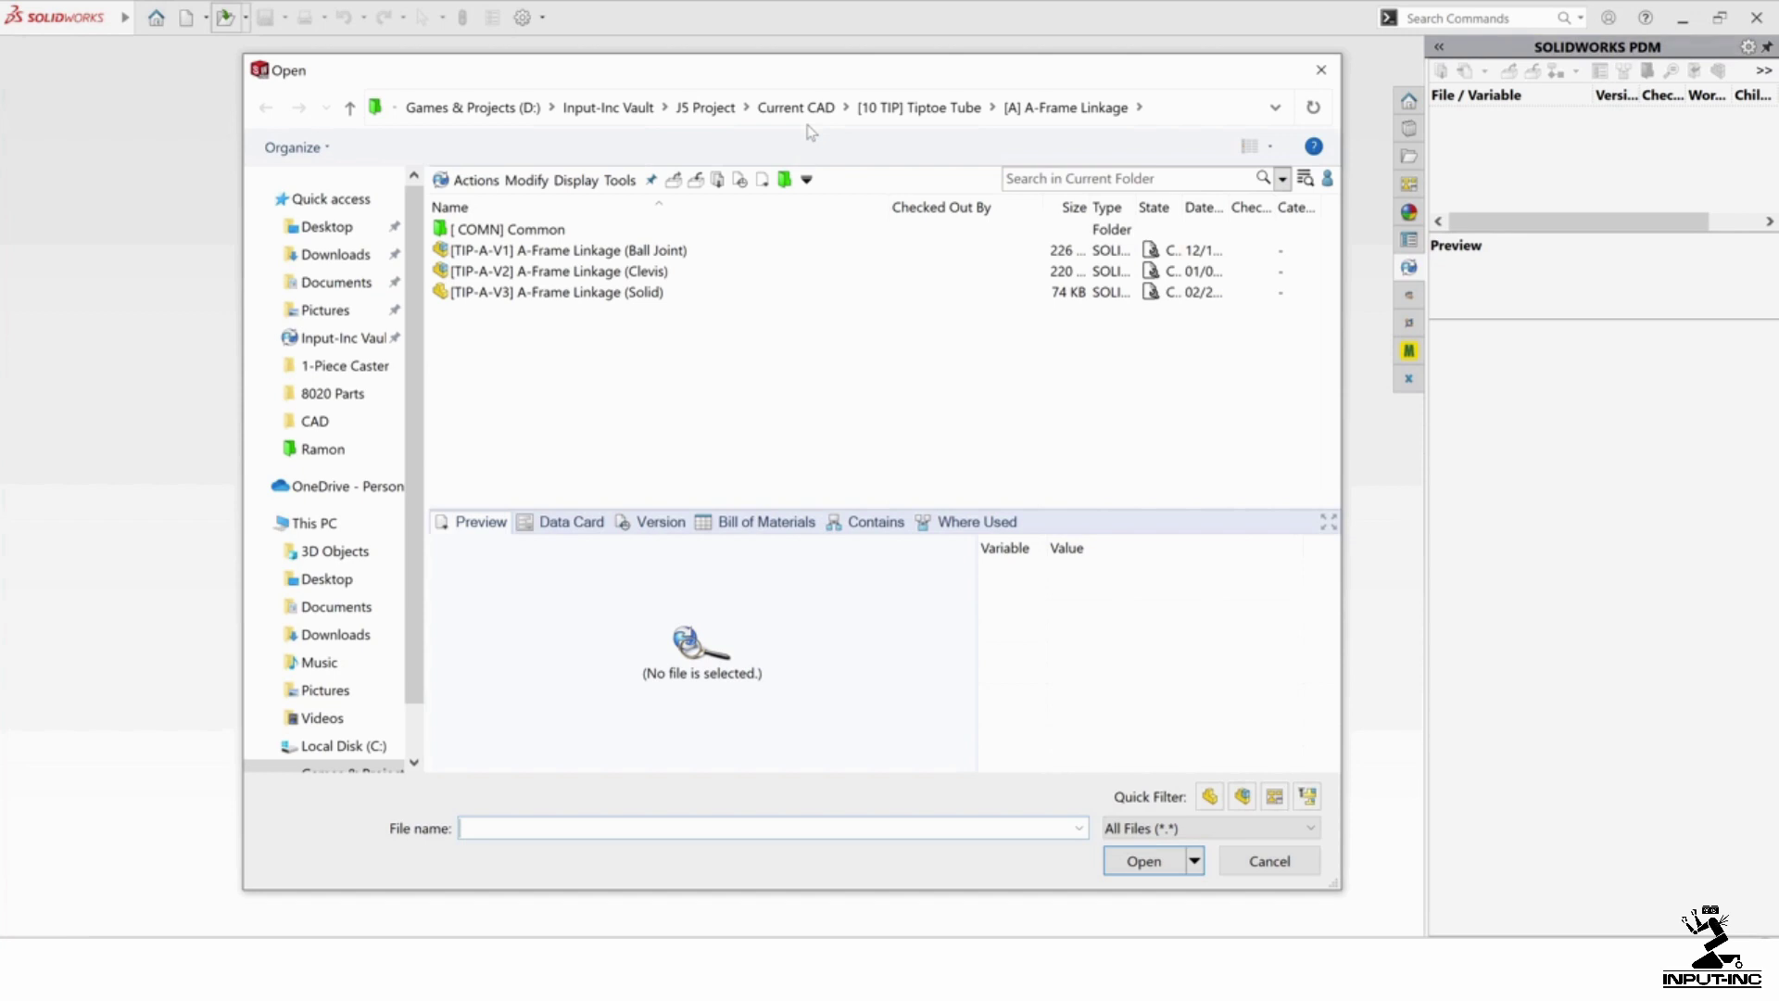
pyautogui.click(801, 107)
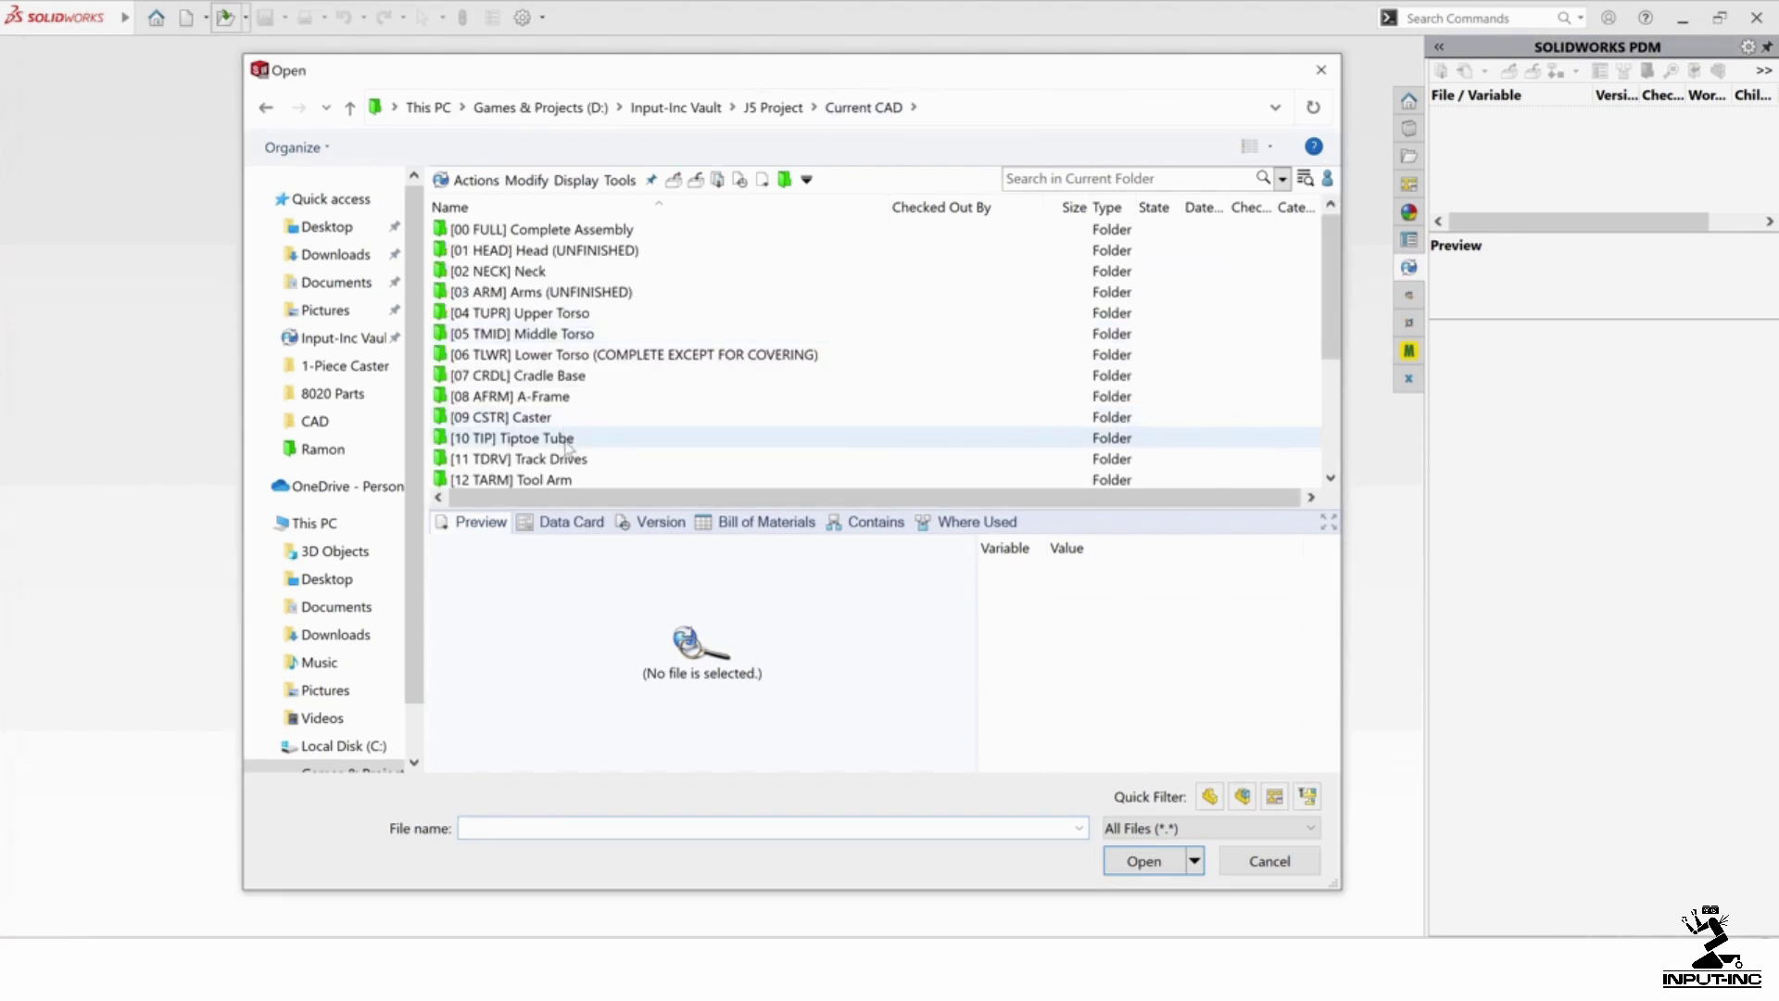
pyautogui.click(588, 459)
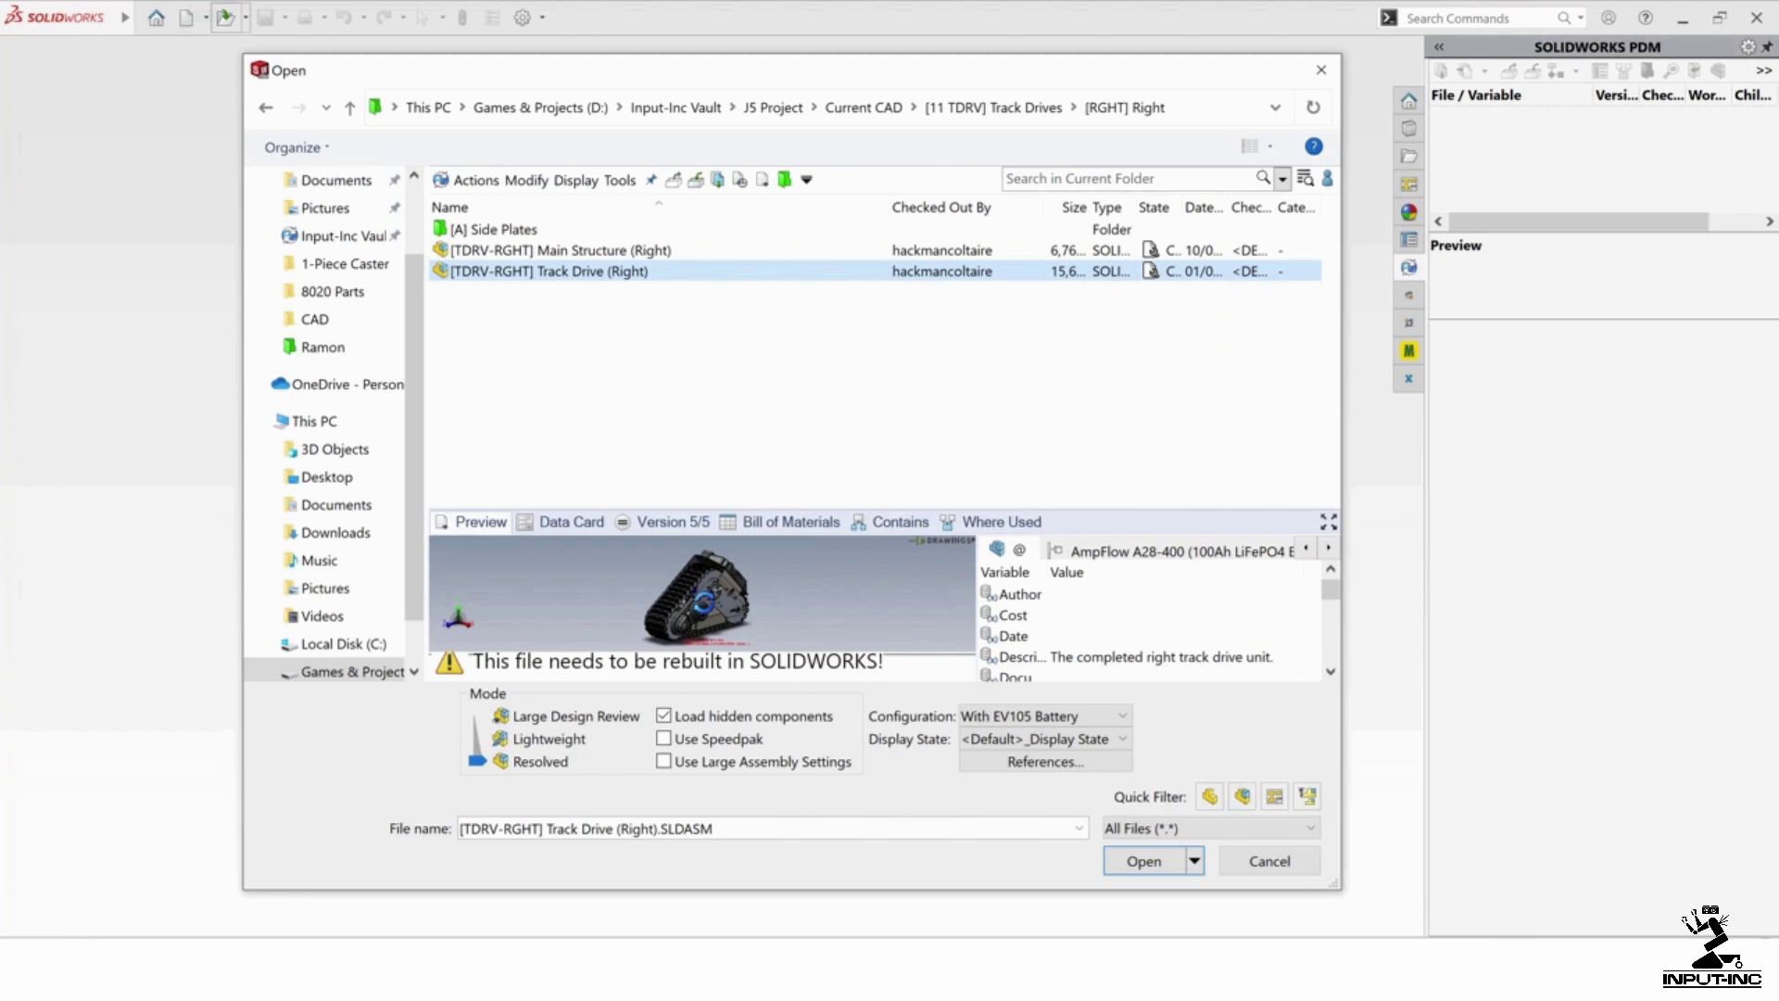
# Step: Load Track Drive (Right).SLDASM in With EV105 Battery and bring up the View > Display submenu
pyautogui.click(1169, 859)
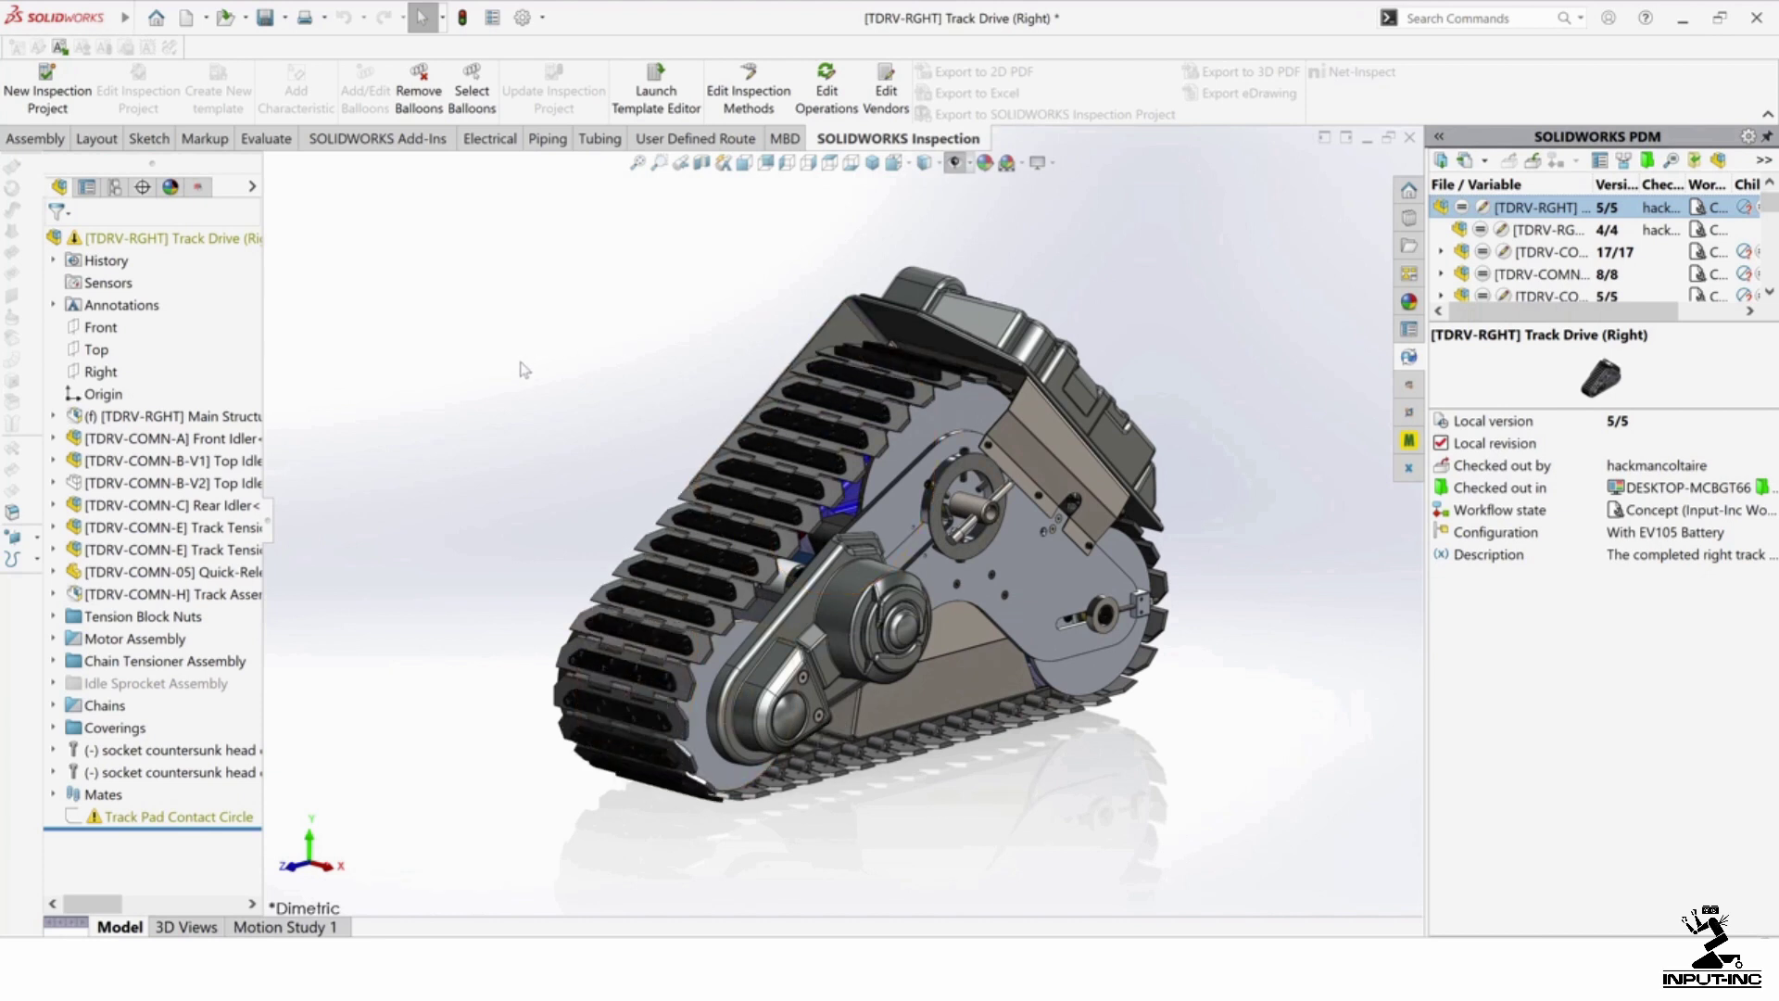
pyautogui.moveTo(79, 6)
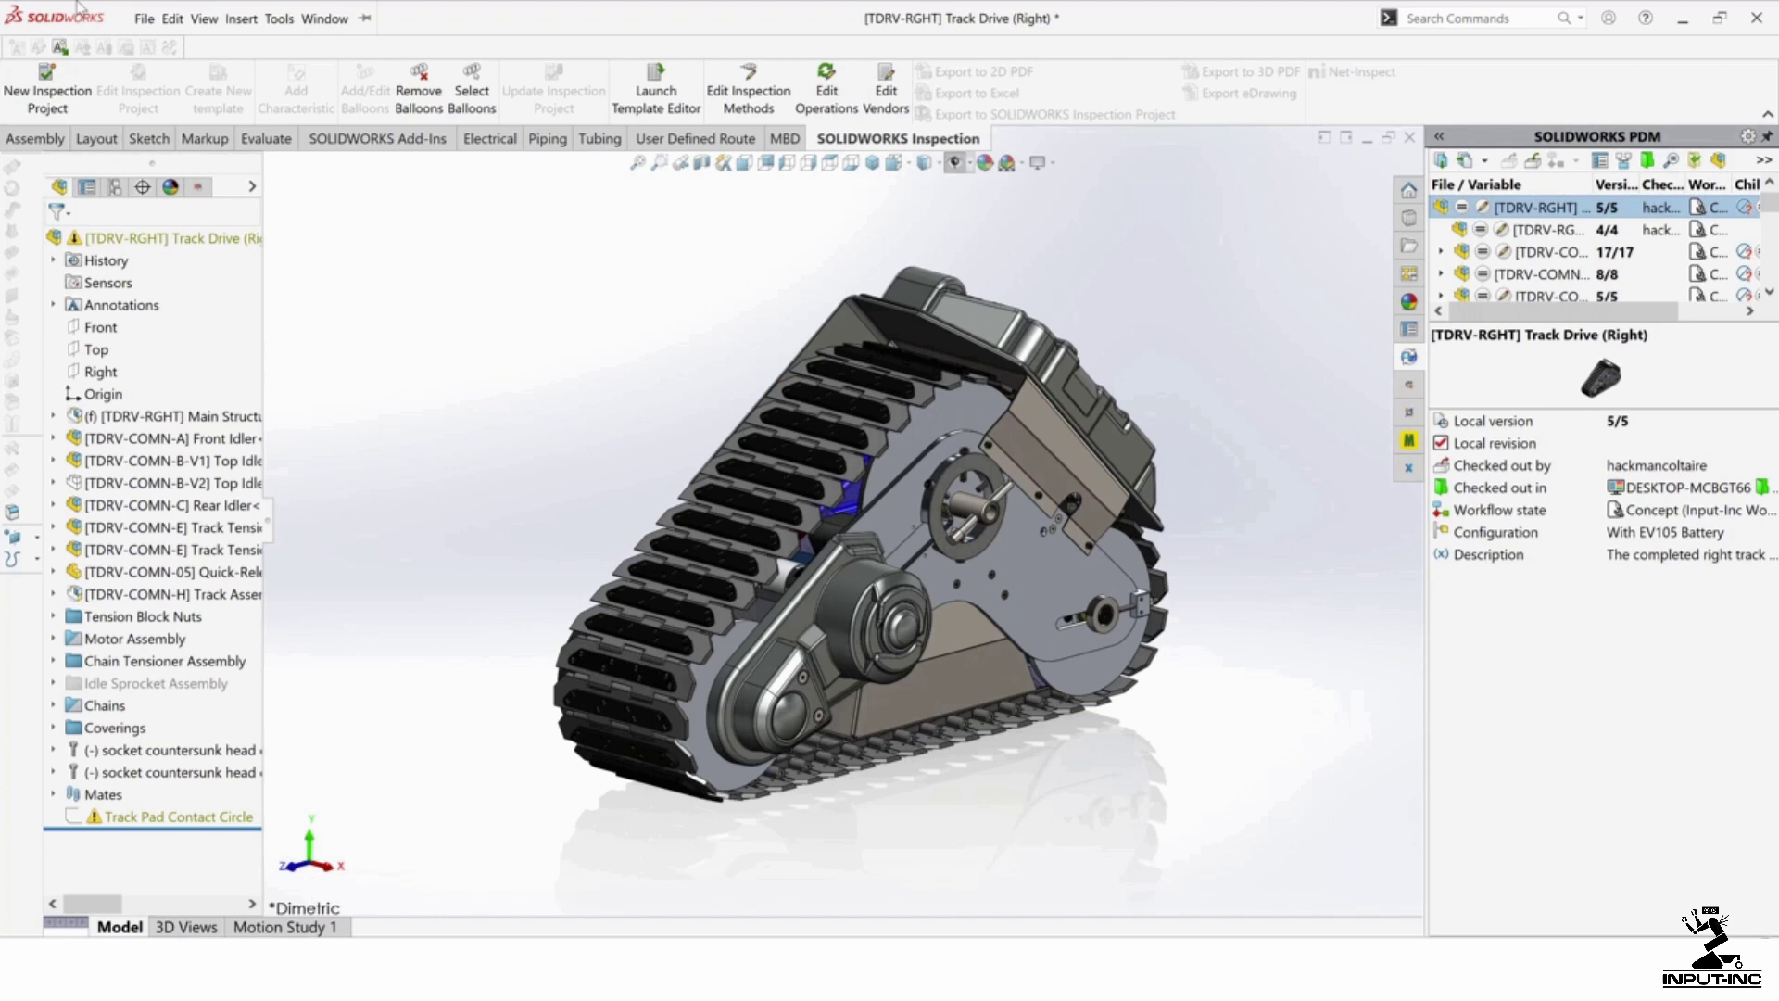
pyautogui.click(203, 19)
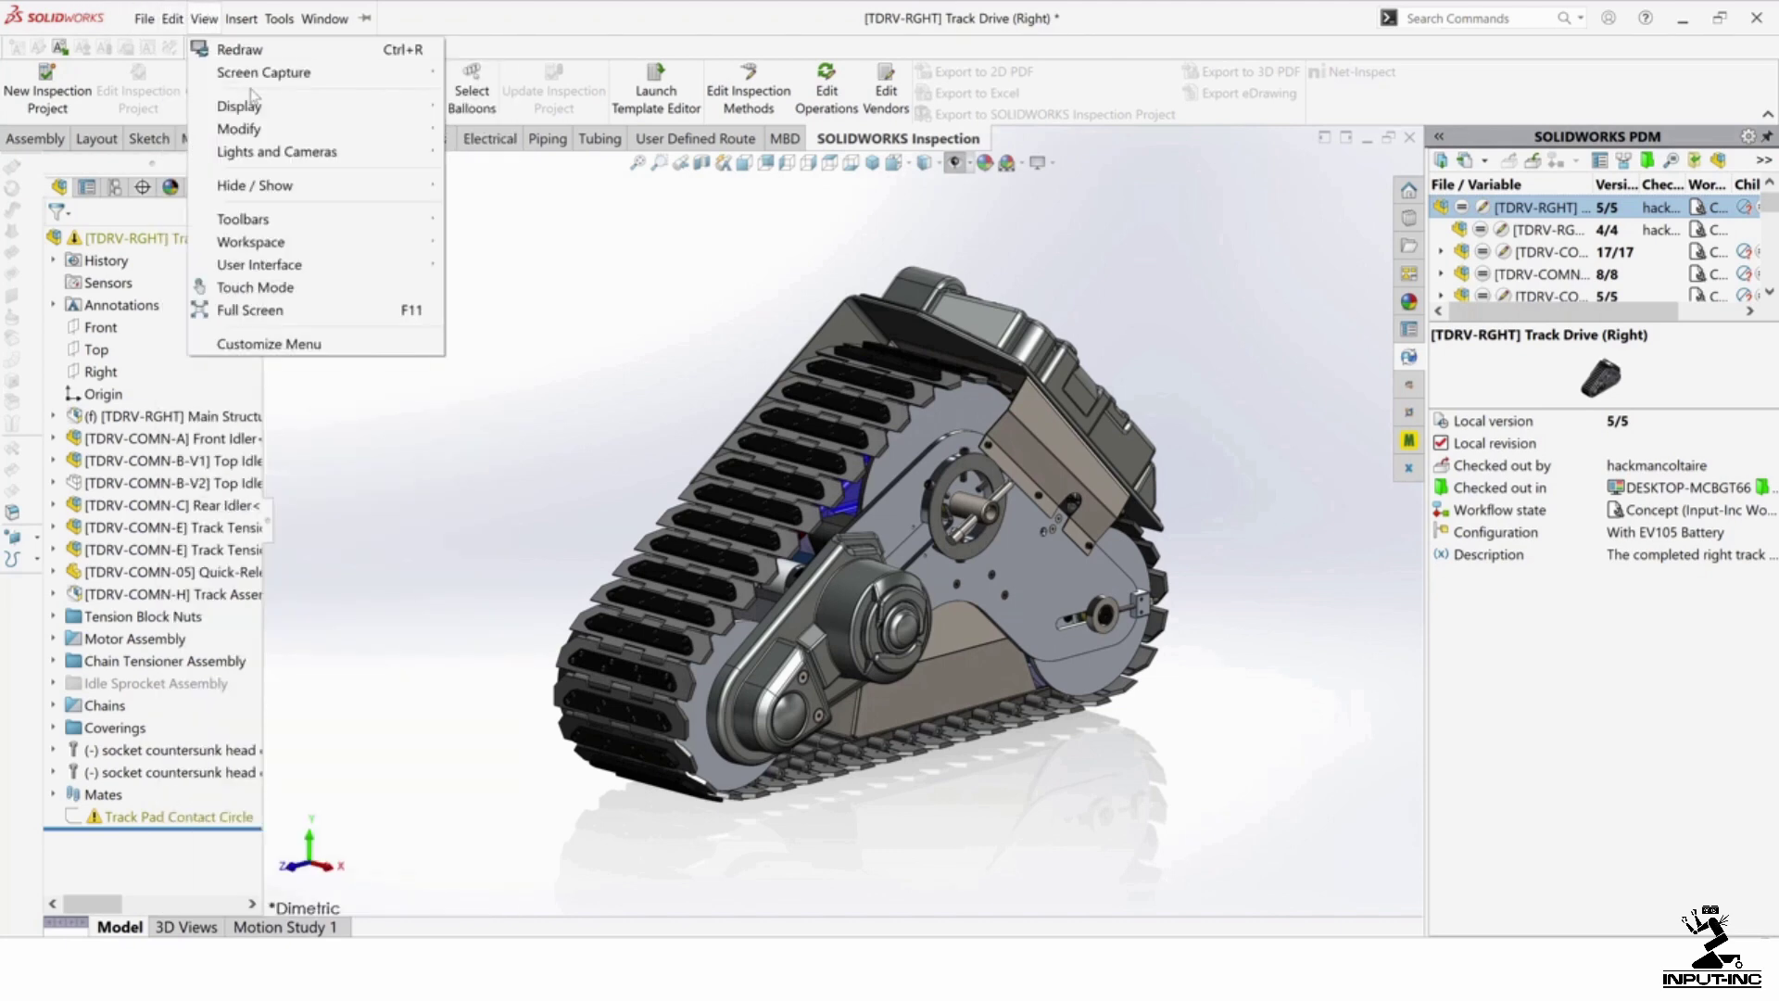
pyautogui.moveTo(271, 110)
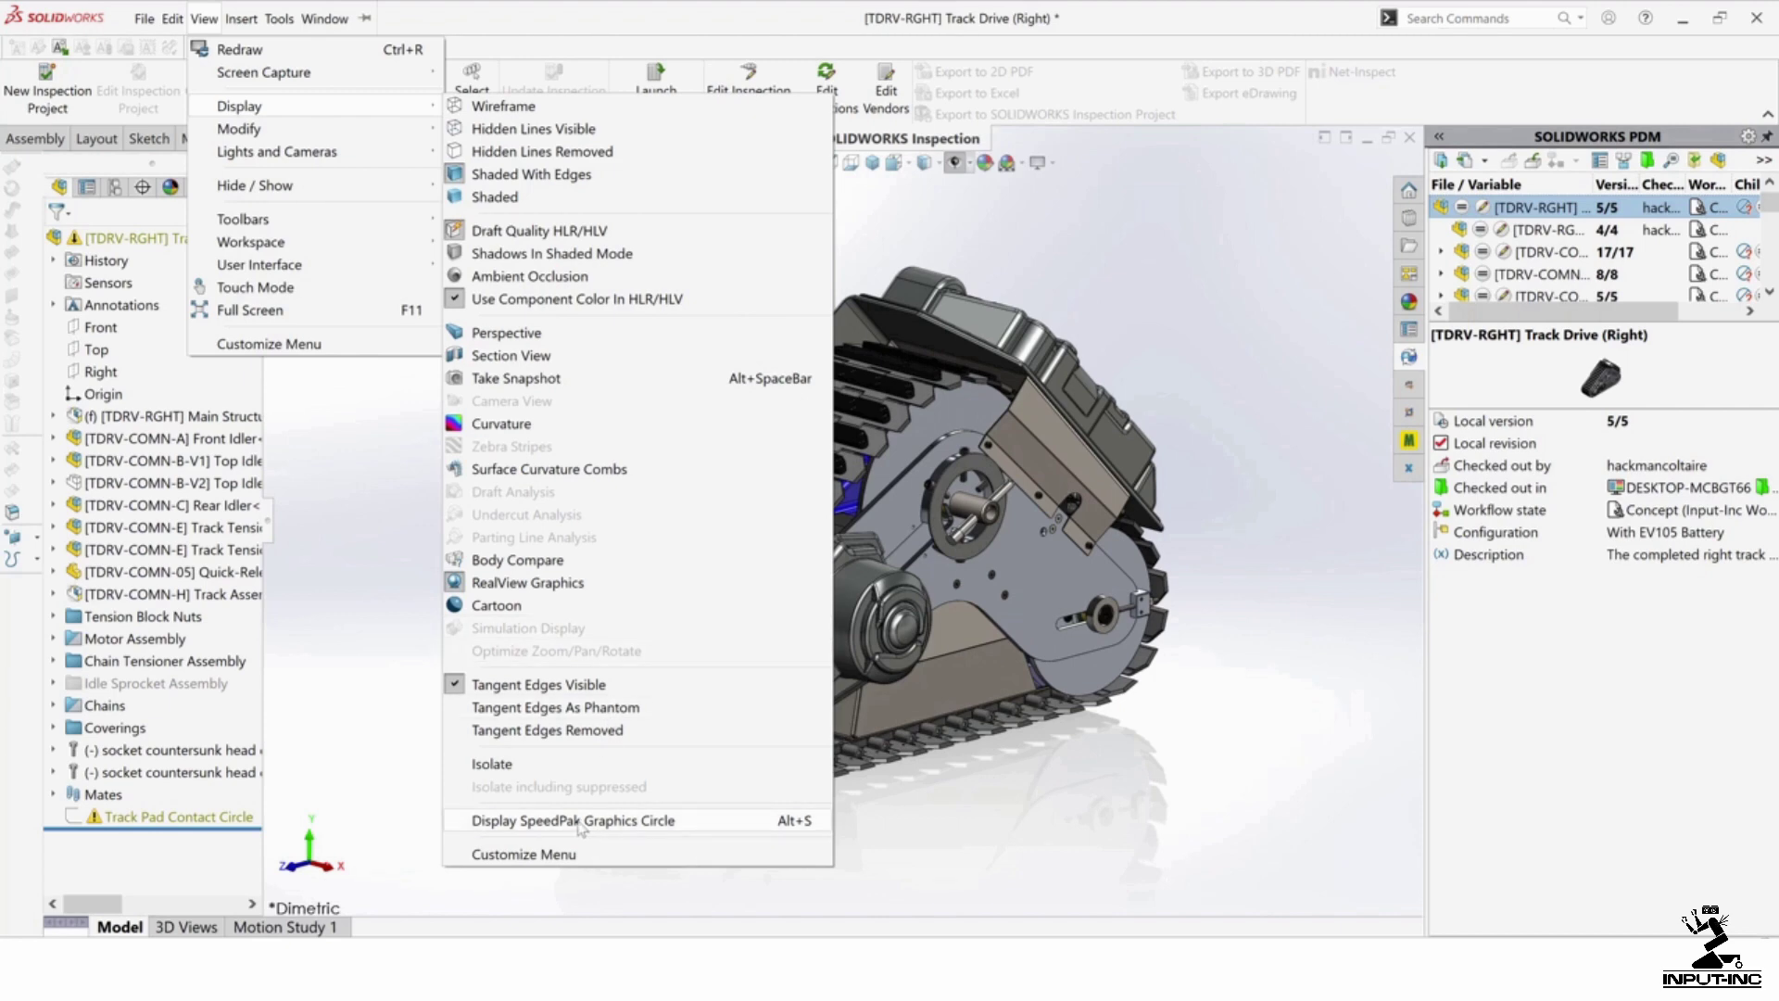
# Step: Turn on Display SpeedPak Graphics Circle and zoom in on a track face
pyautogui.click(335, 471)
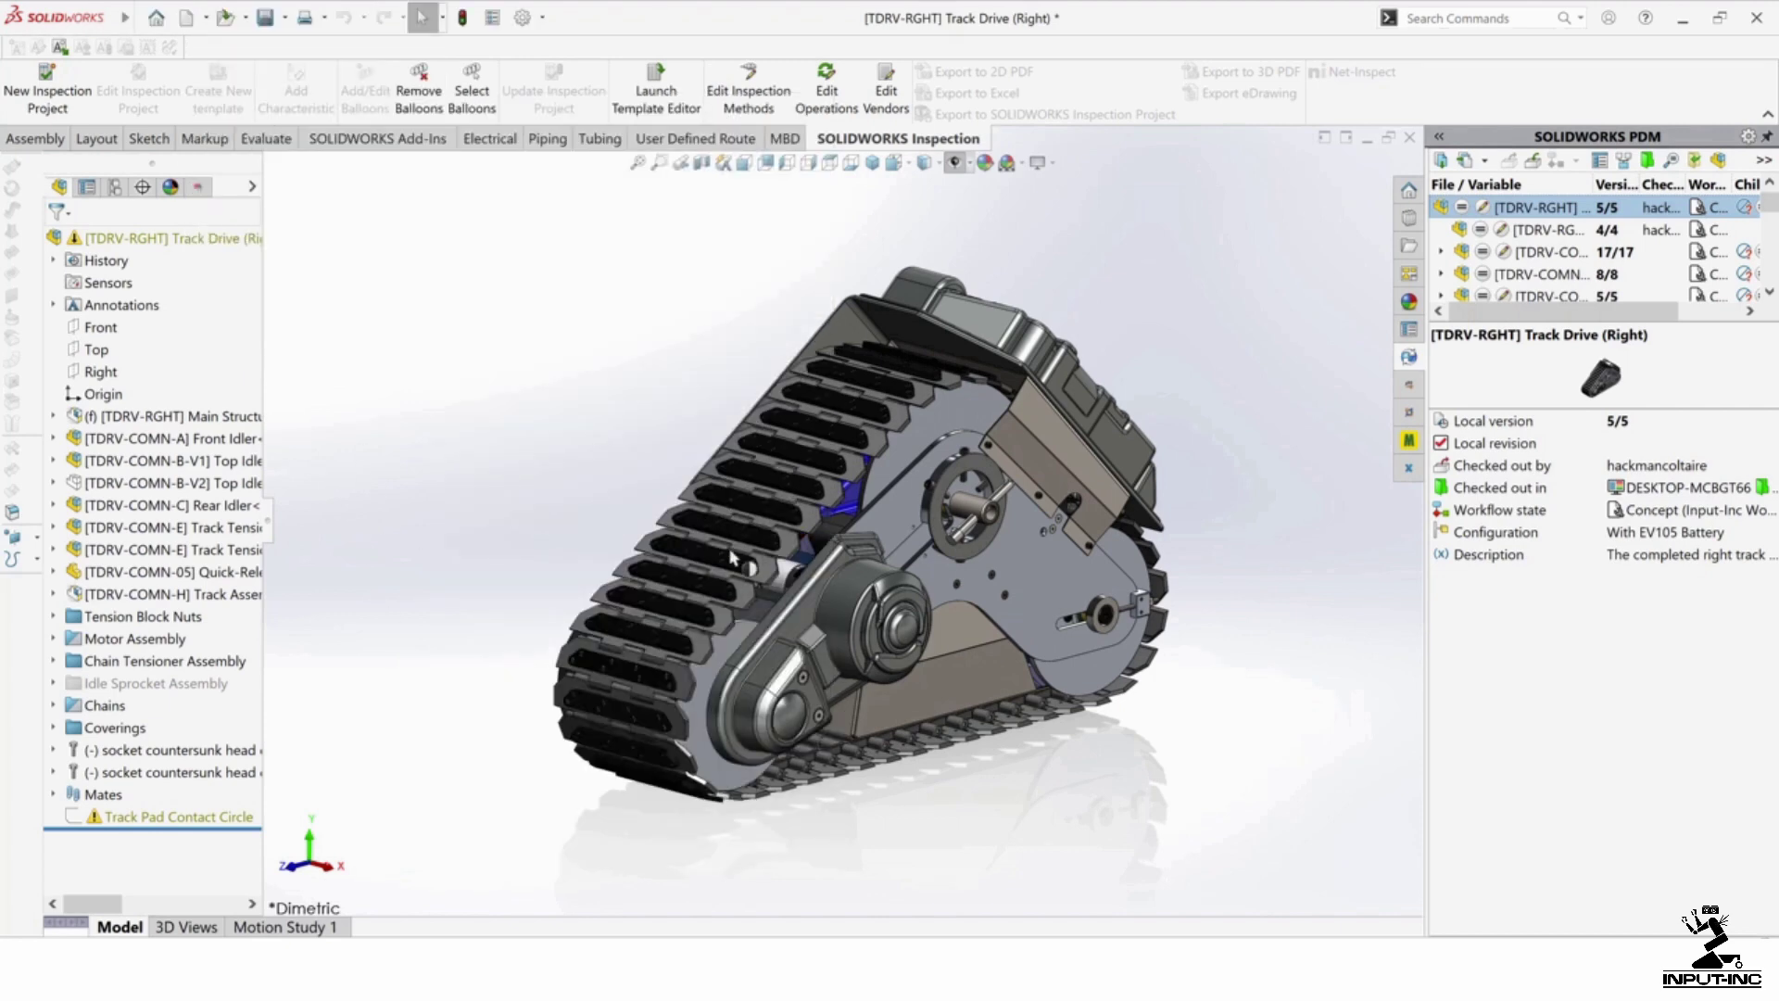
pyautogui.scroll(-3, 846, 674)
pyautogui.scroll(3, 846, 674)
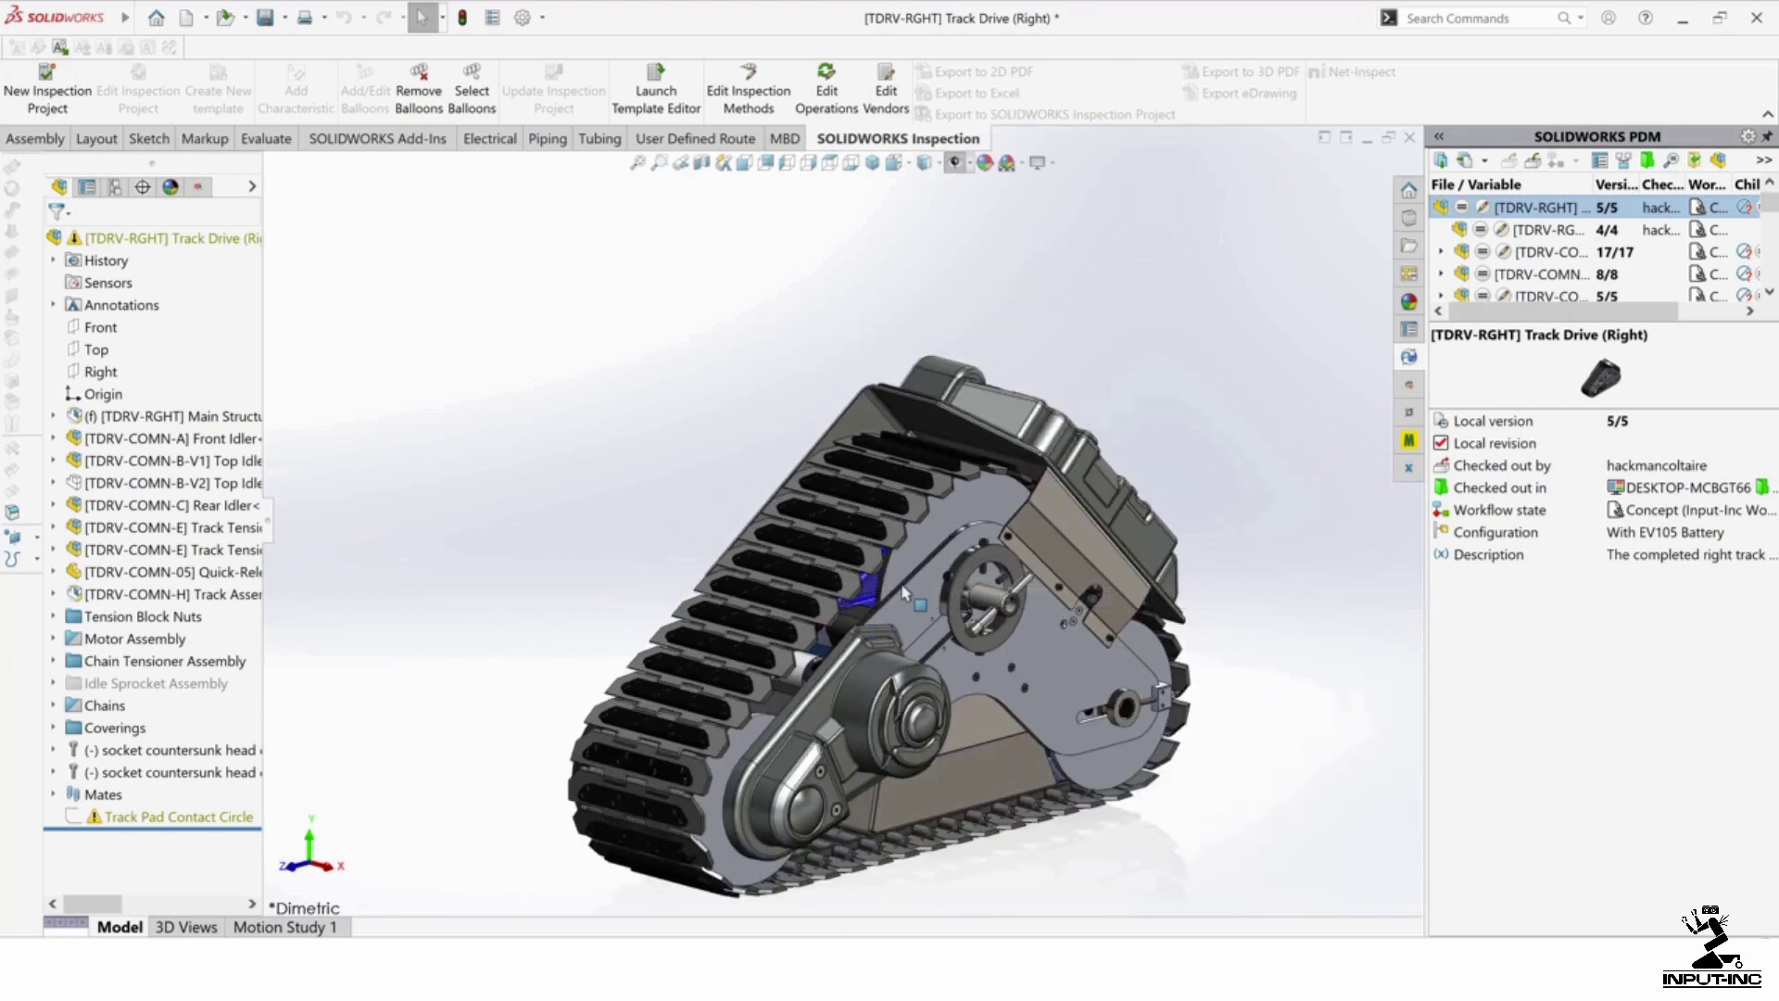
pyautogui.scroll(-5, 852, 621)
pyautogui.click(849, 425)
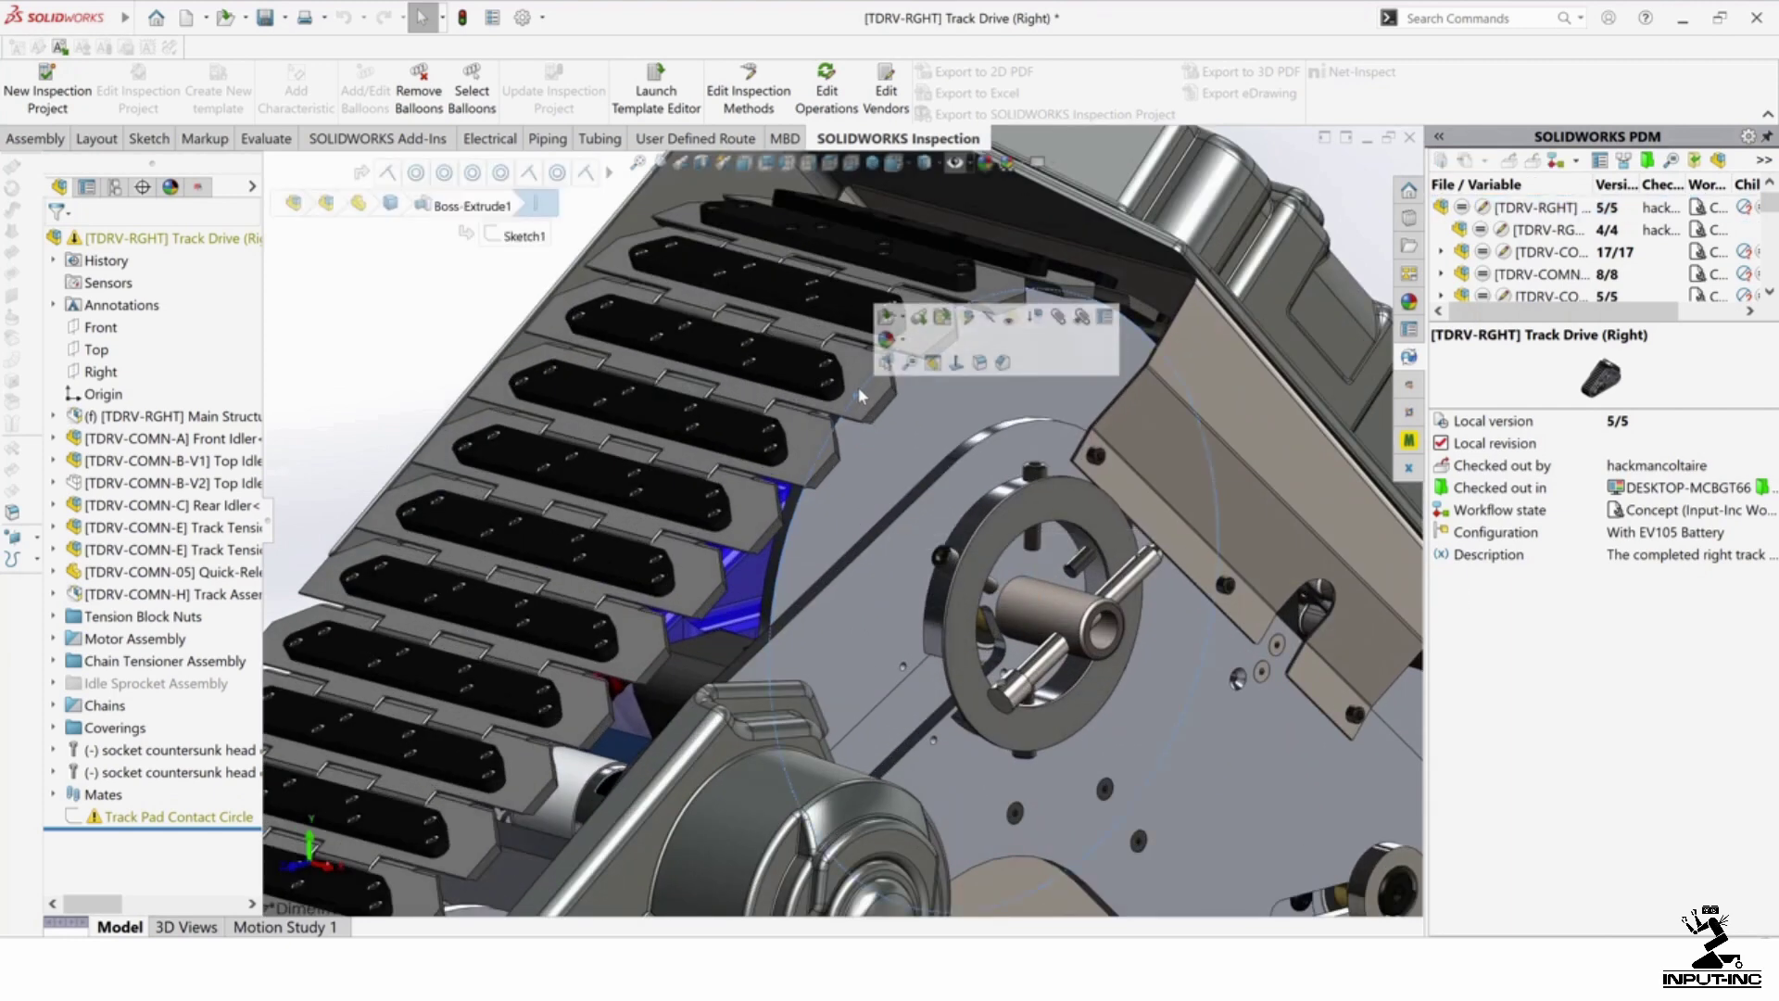
pyautogui.scroll(1, 817, 436)
pyautogui.scroll(-2, 817, 435)
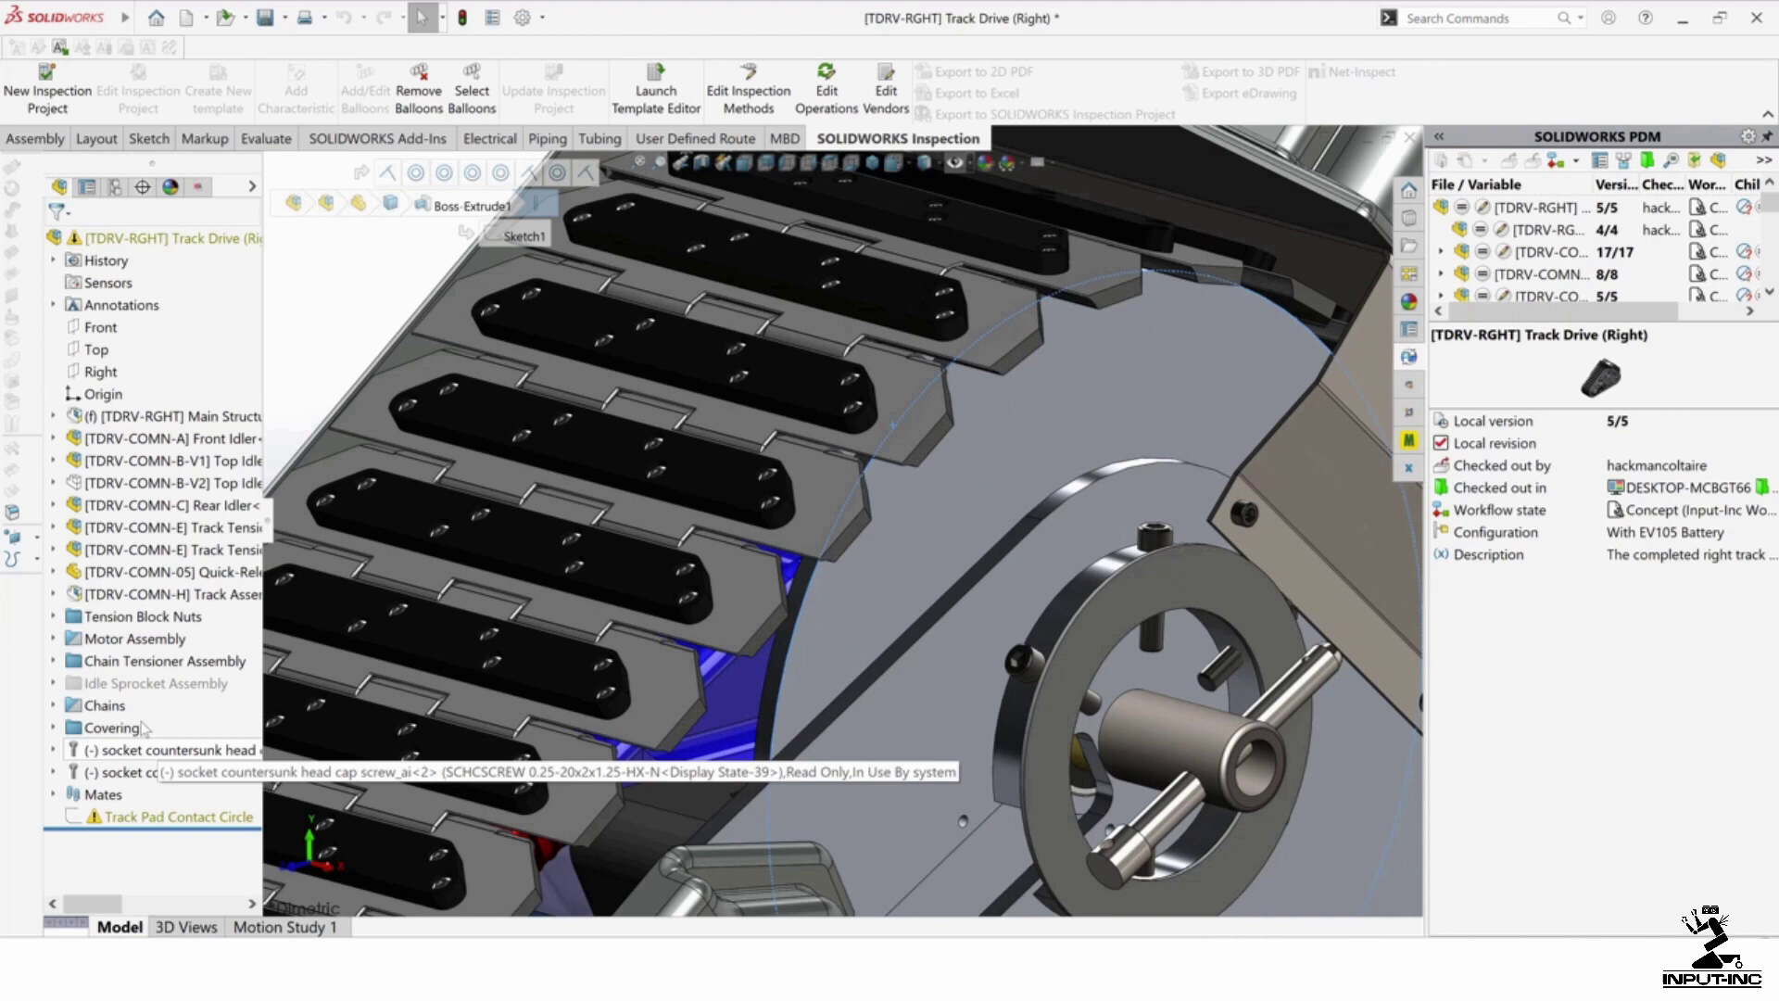
# Step: Select the [TDRV-COMN-H] Track Assembly and the 10-Inch Disc, then orbit the model
pyautogui.click(154, 598)
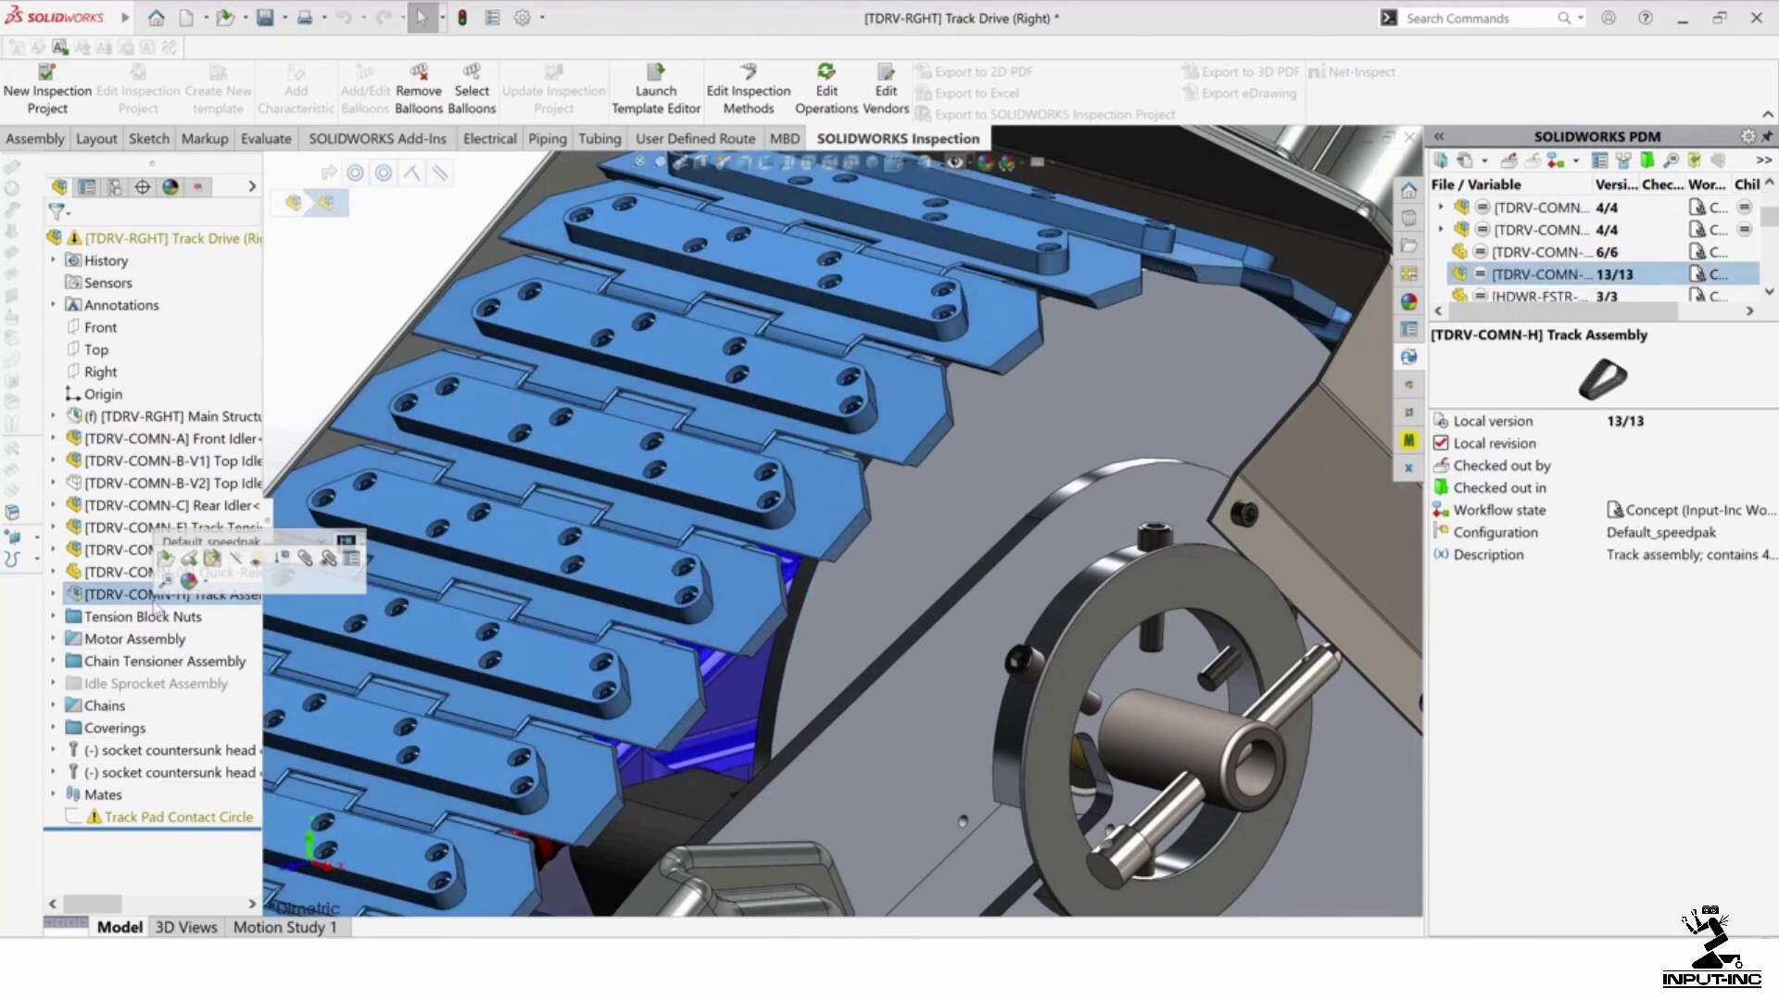
pyautogui.click(888, 419)
pyautogui.press('Escape')
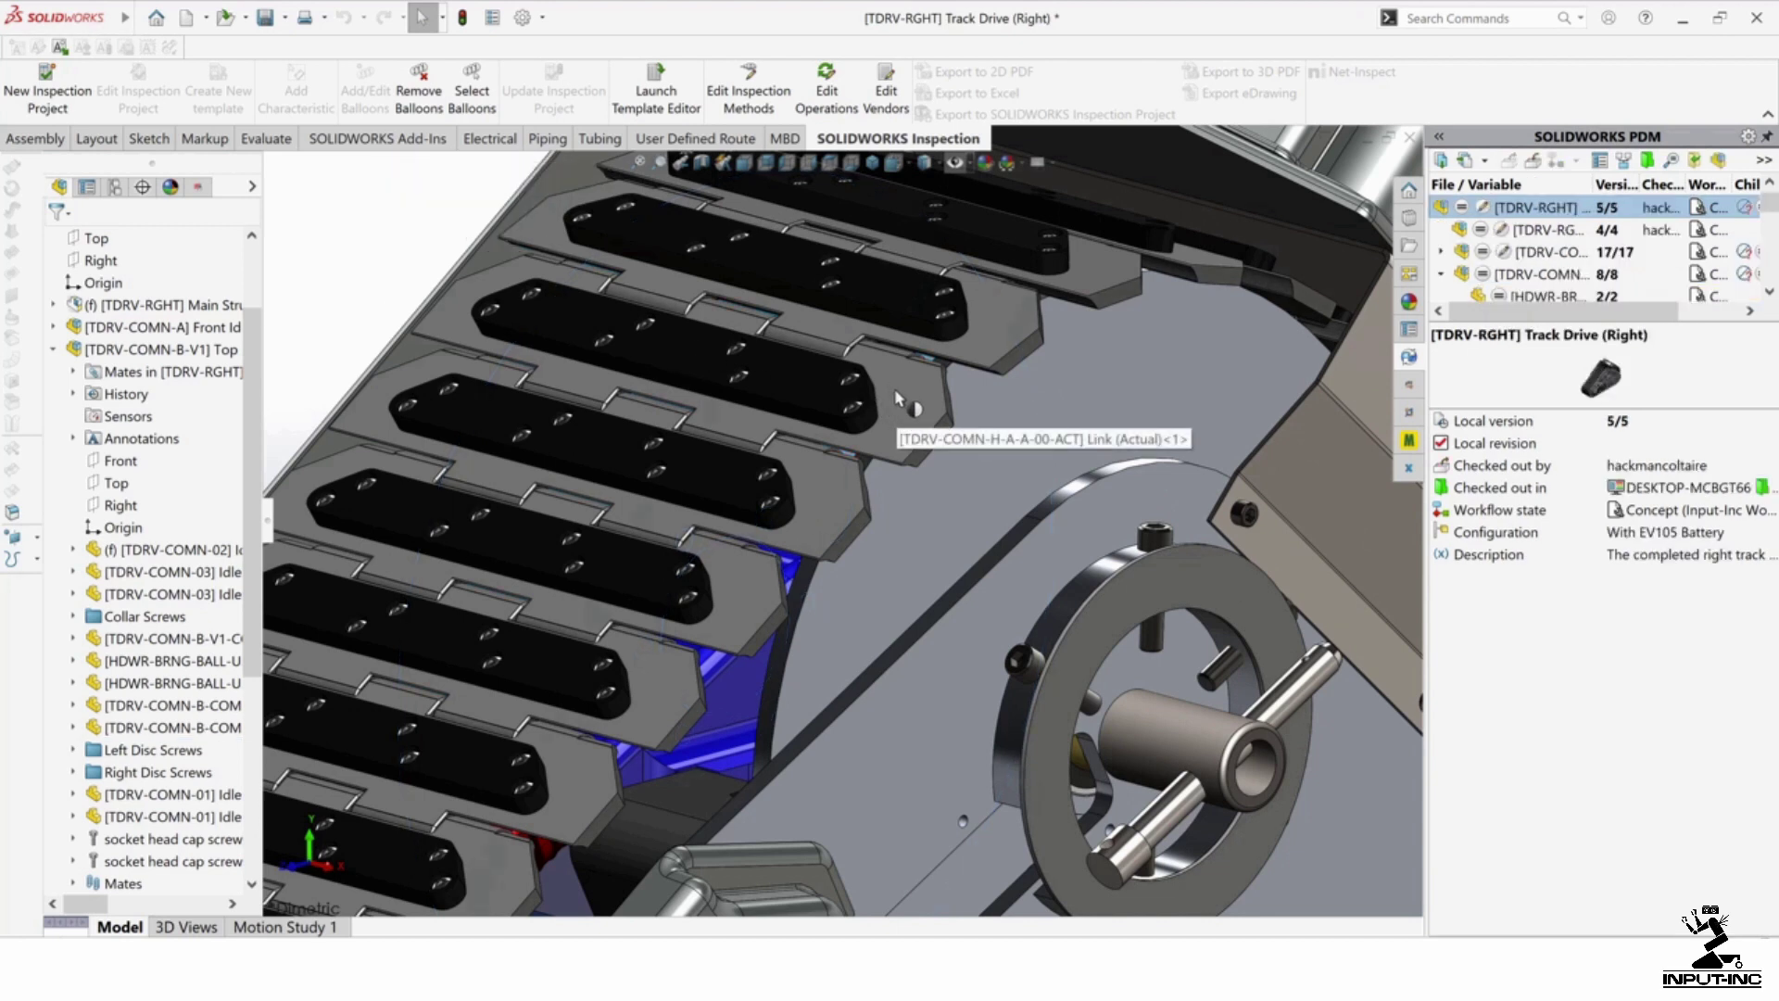
pyautogui.click(896, 405)
pyautogui.moveTo(910, 549); pyautogui.dragTo(436, 346, button='middle')
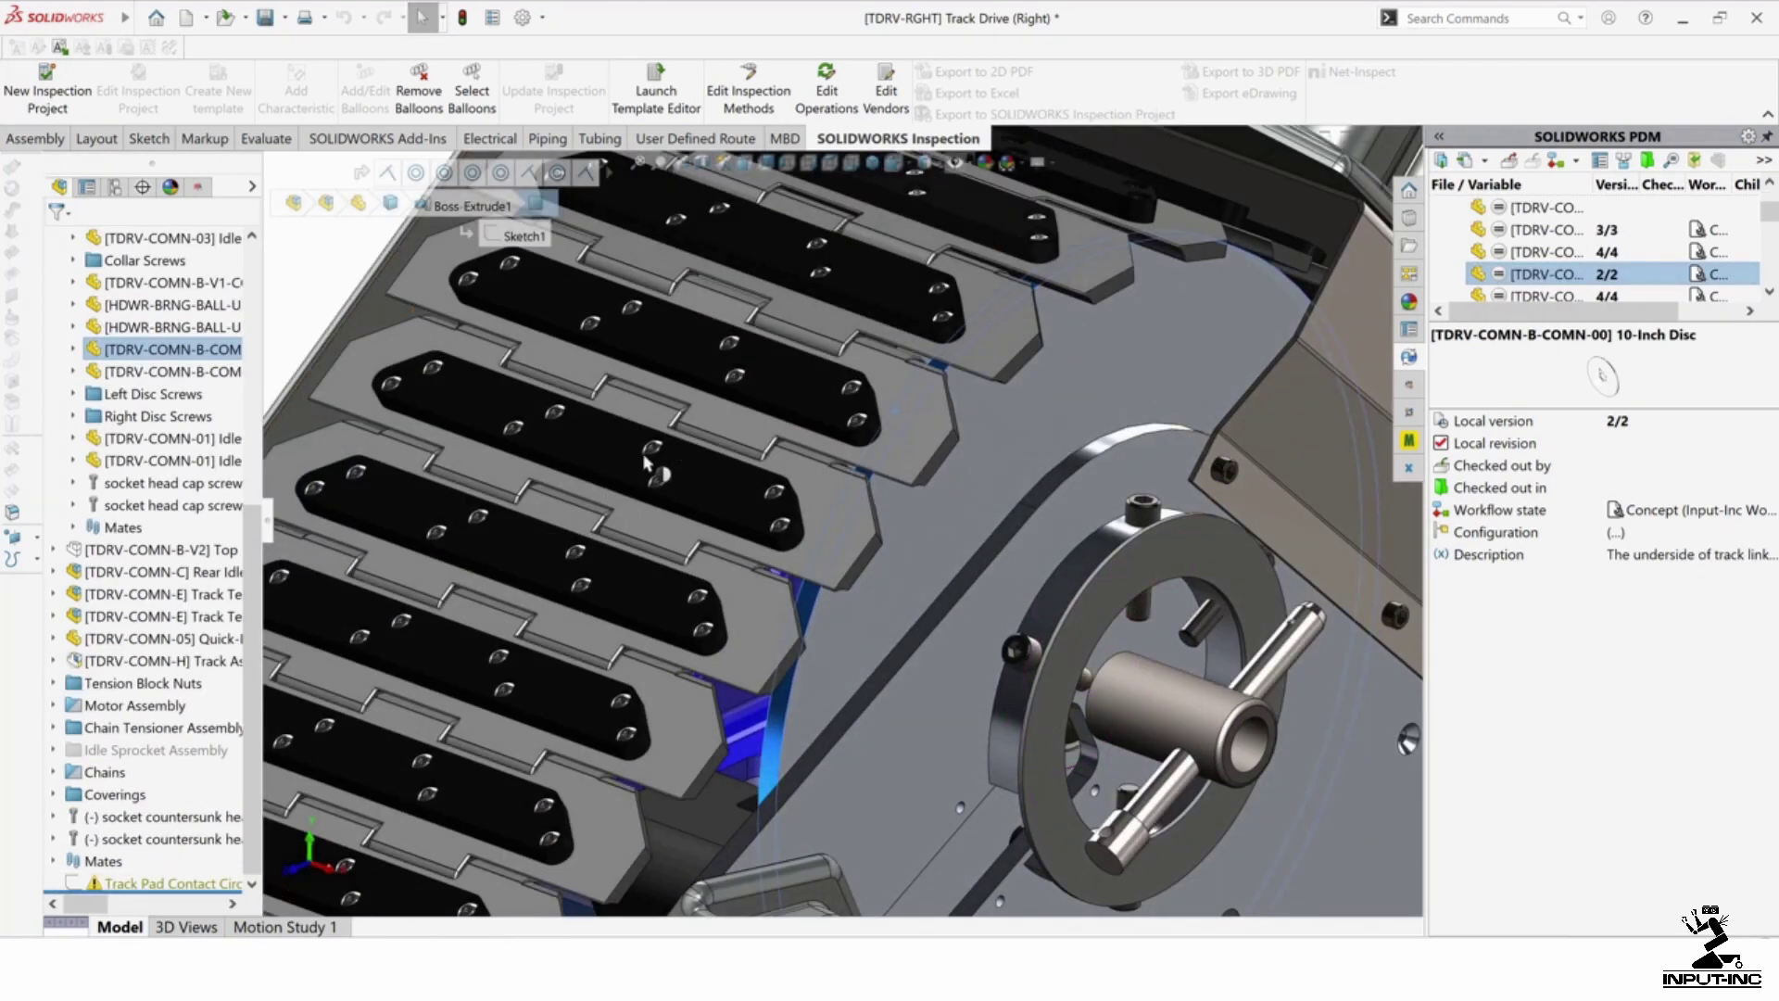
# Step: Toggle the SpeedPak graphics circle while rotating the disc's hub and crank handle, then clear selection
pyautogui.press('g')
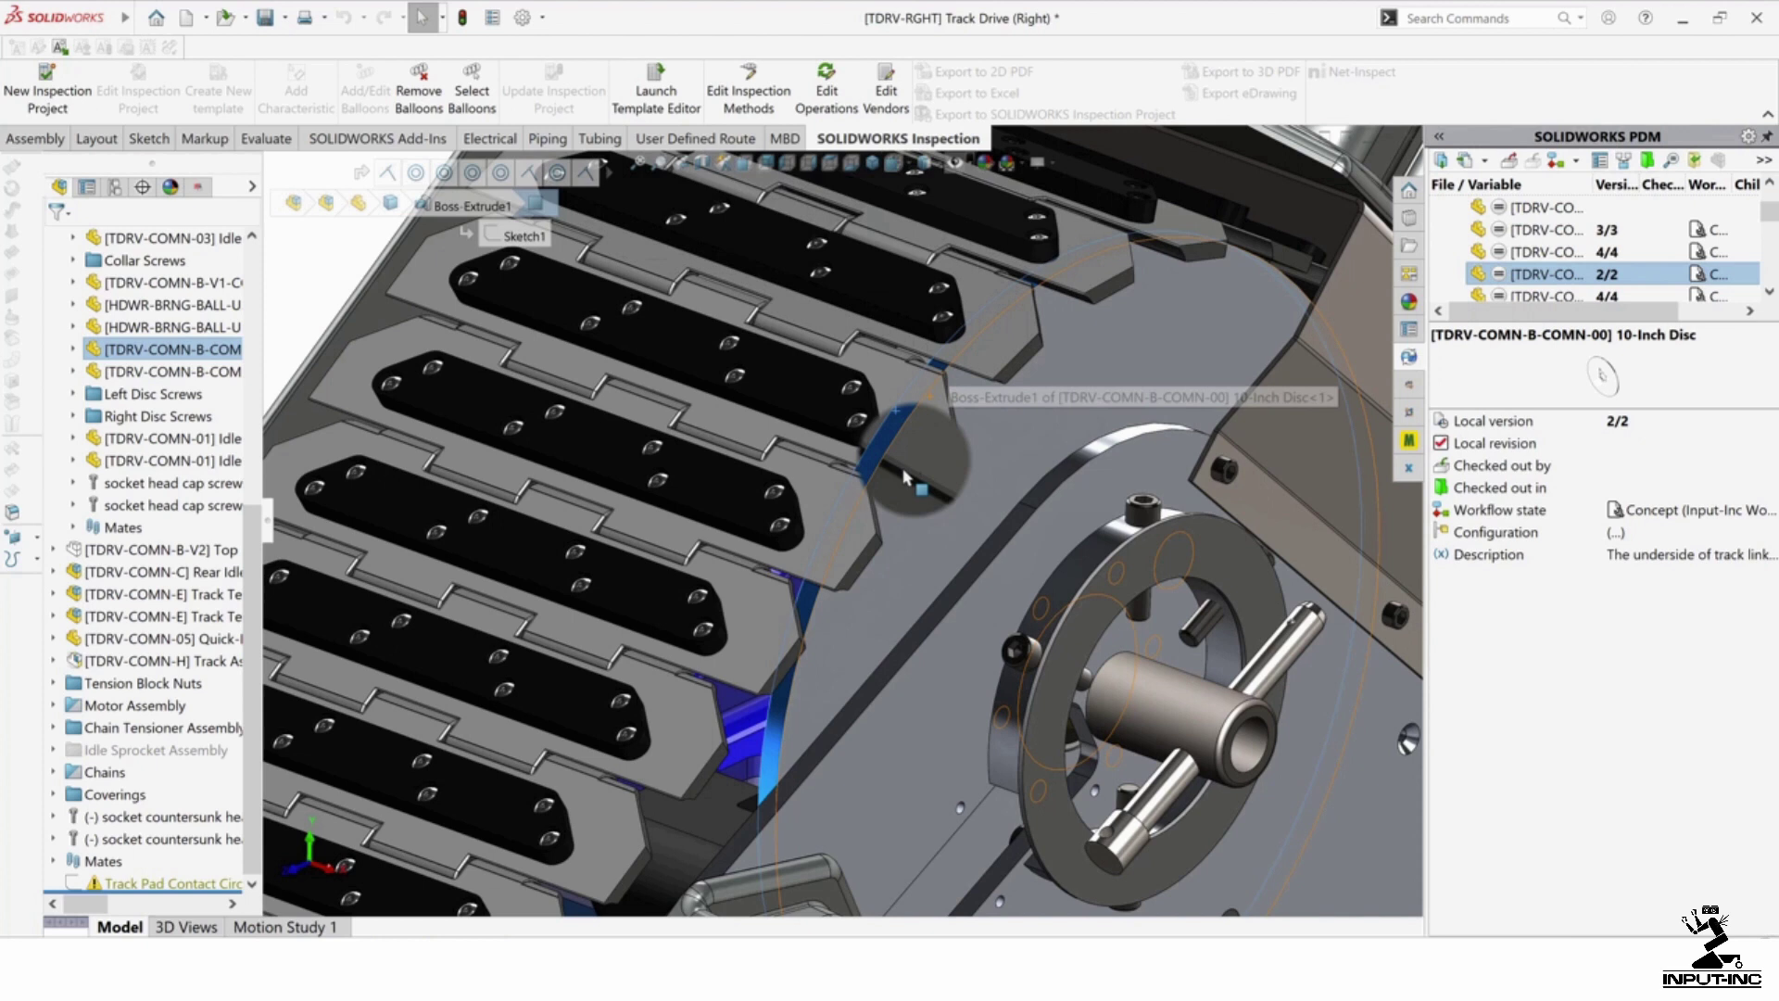
pyautogui.press('g')
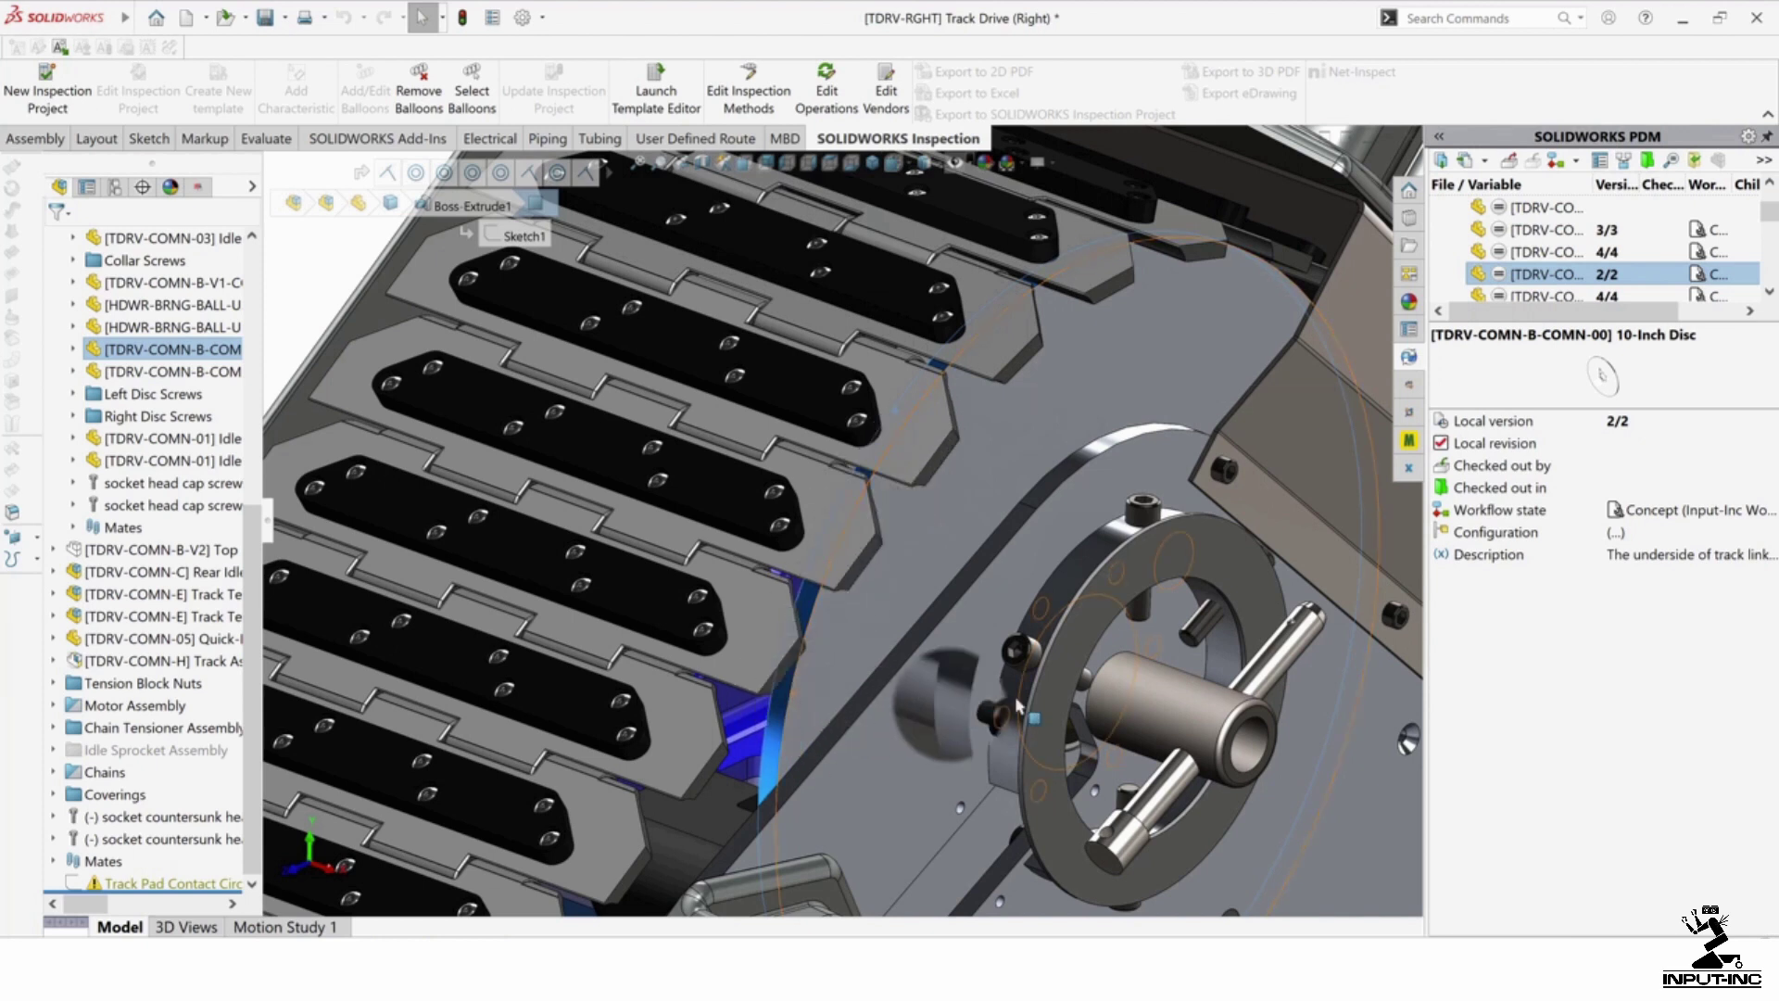
pyautogui.moveTo(1014, 662); pyautogui.dragTo(1242, 731)
pyautogui.press('g')
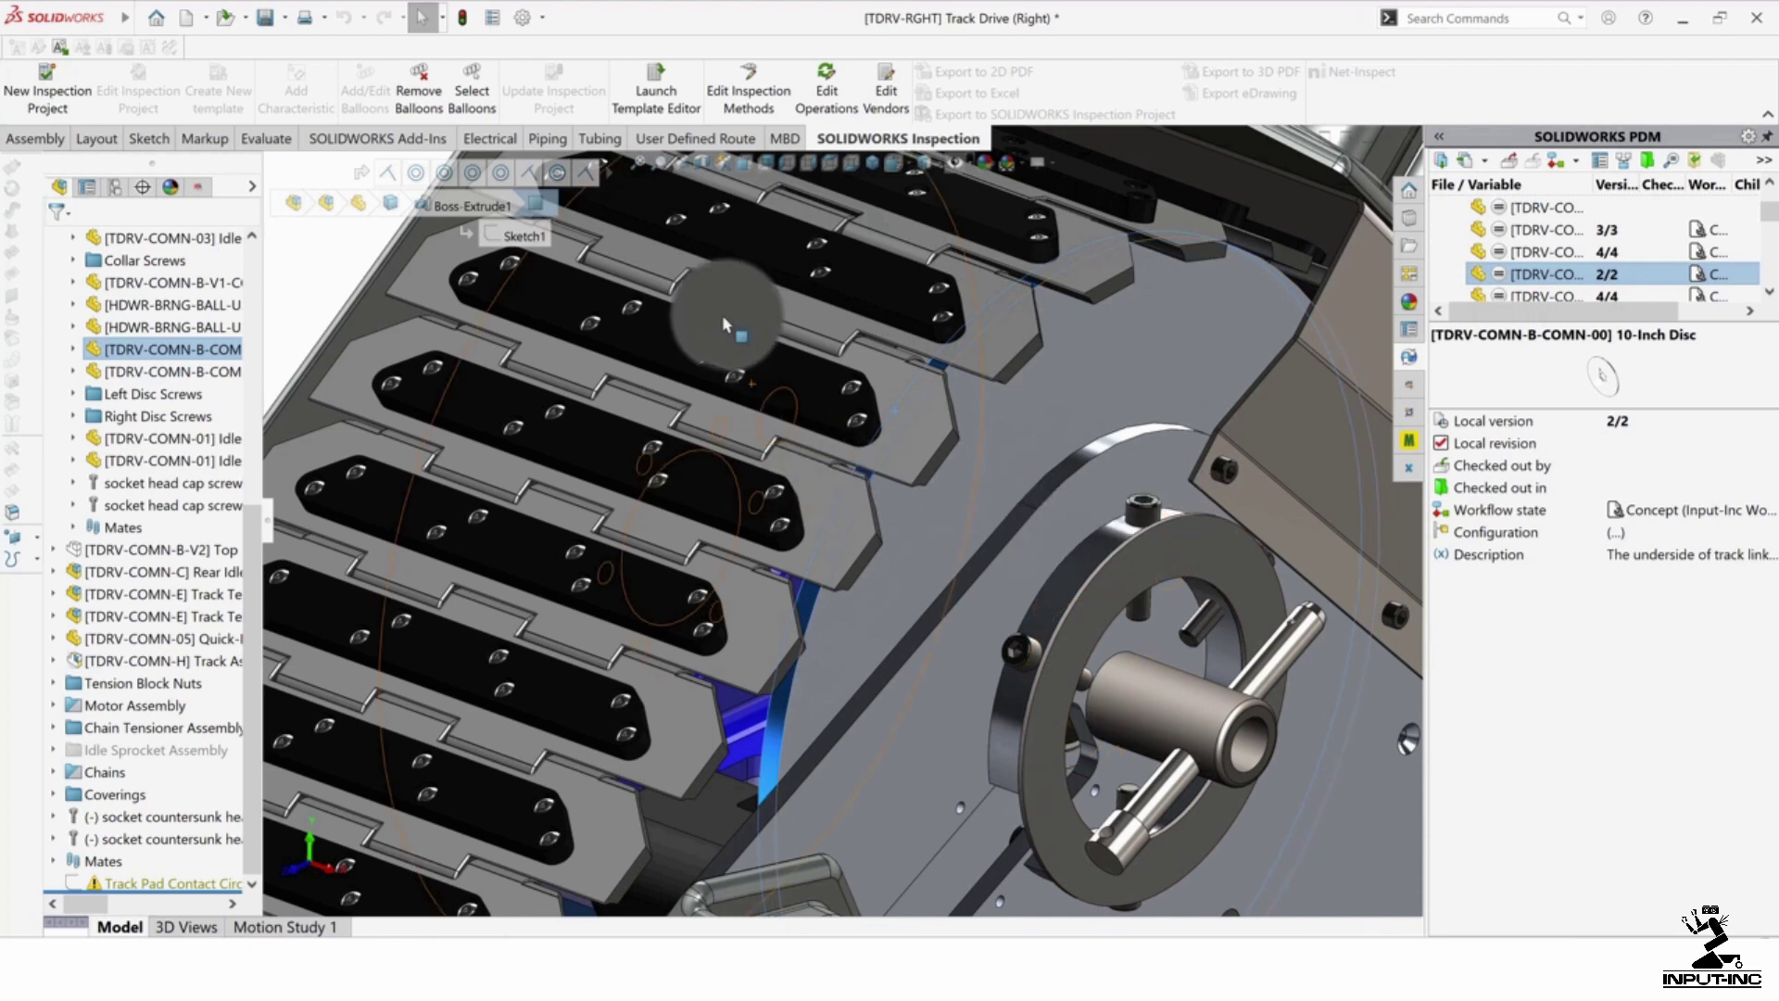
pyautogui.press('g')
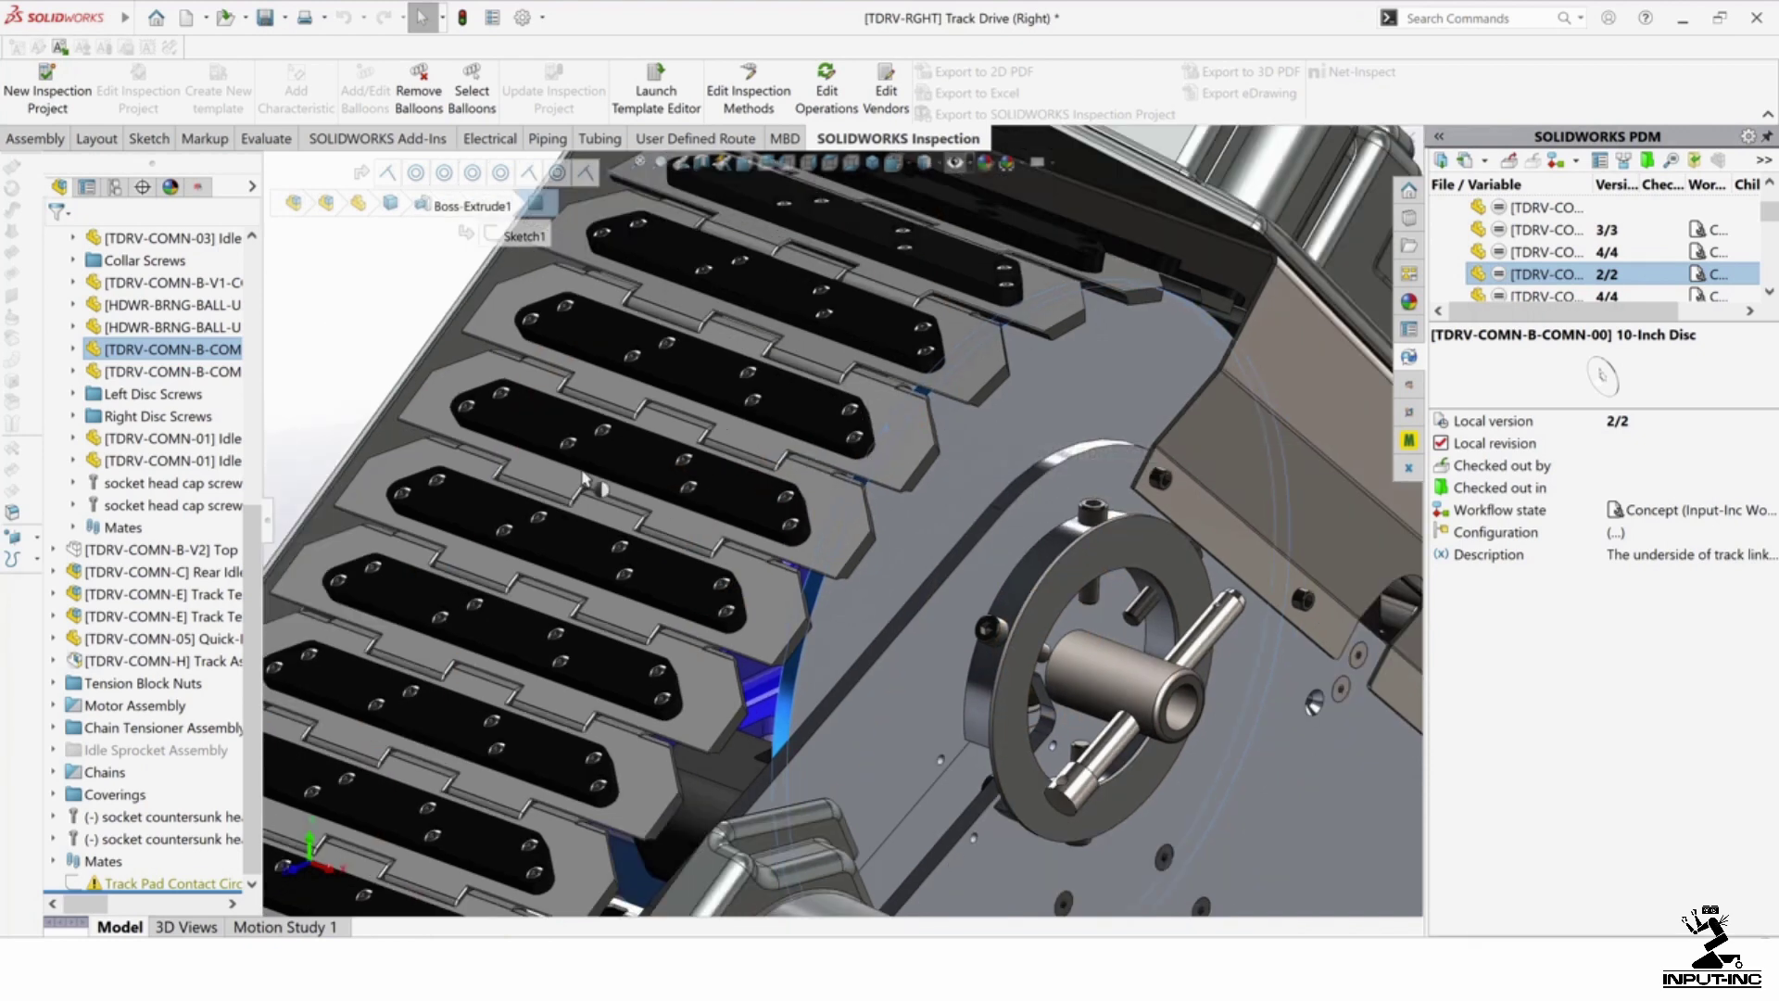
pyautogui.click(324, 360)
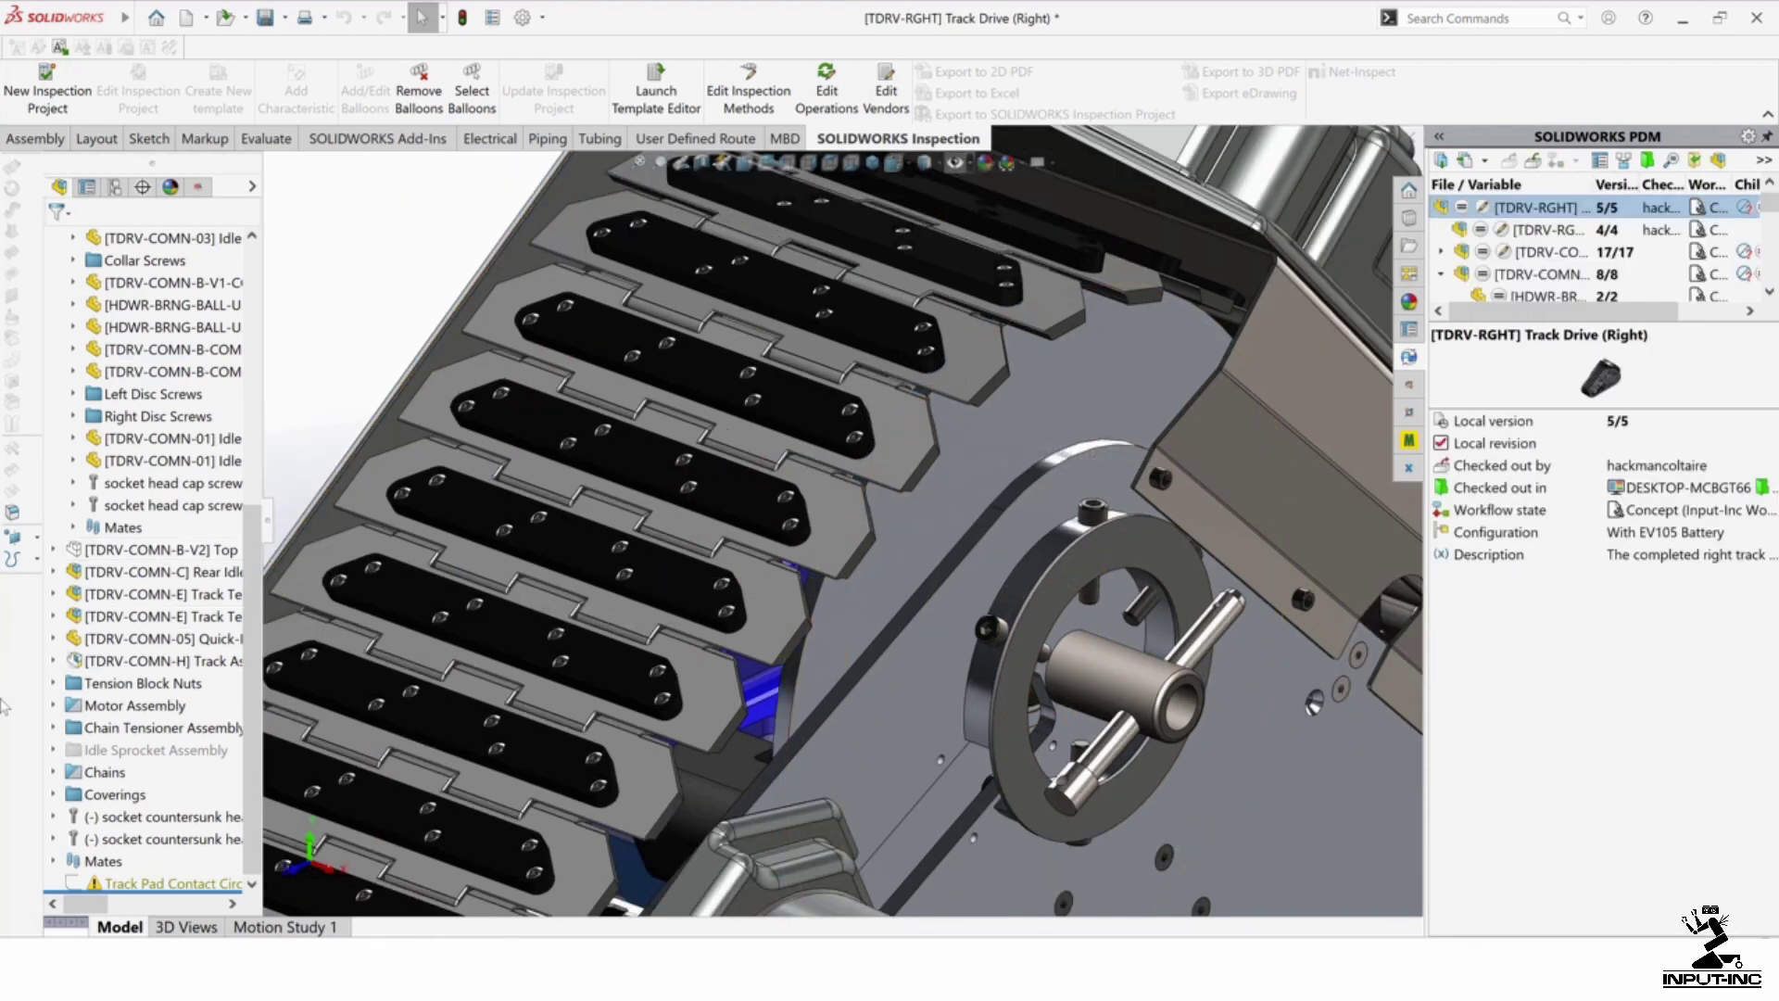
pyautogui.click(123, 661)
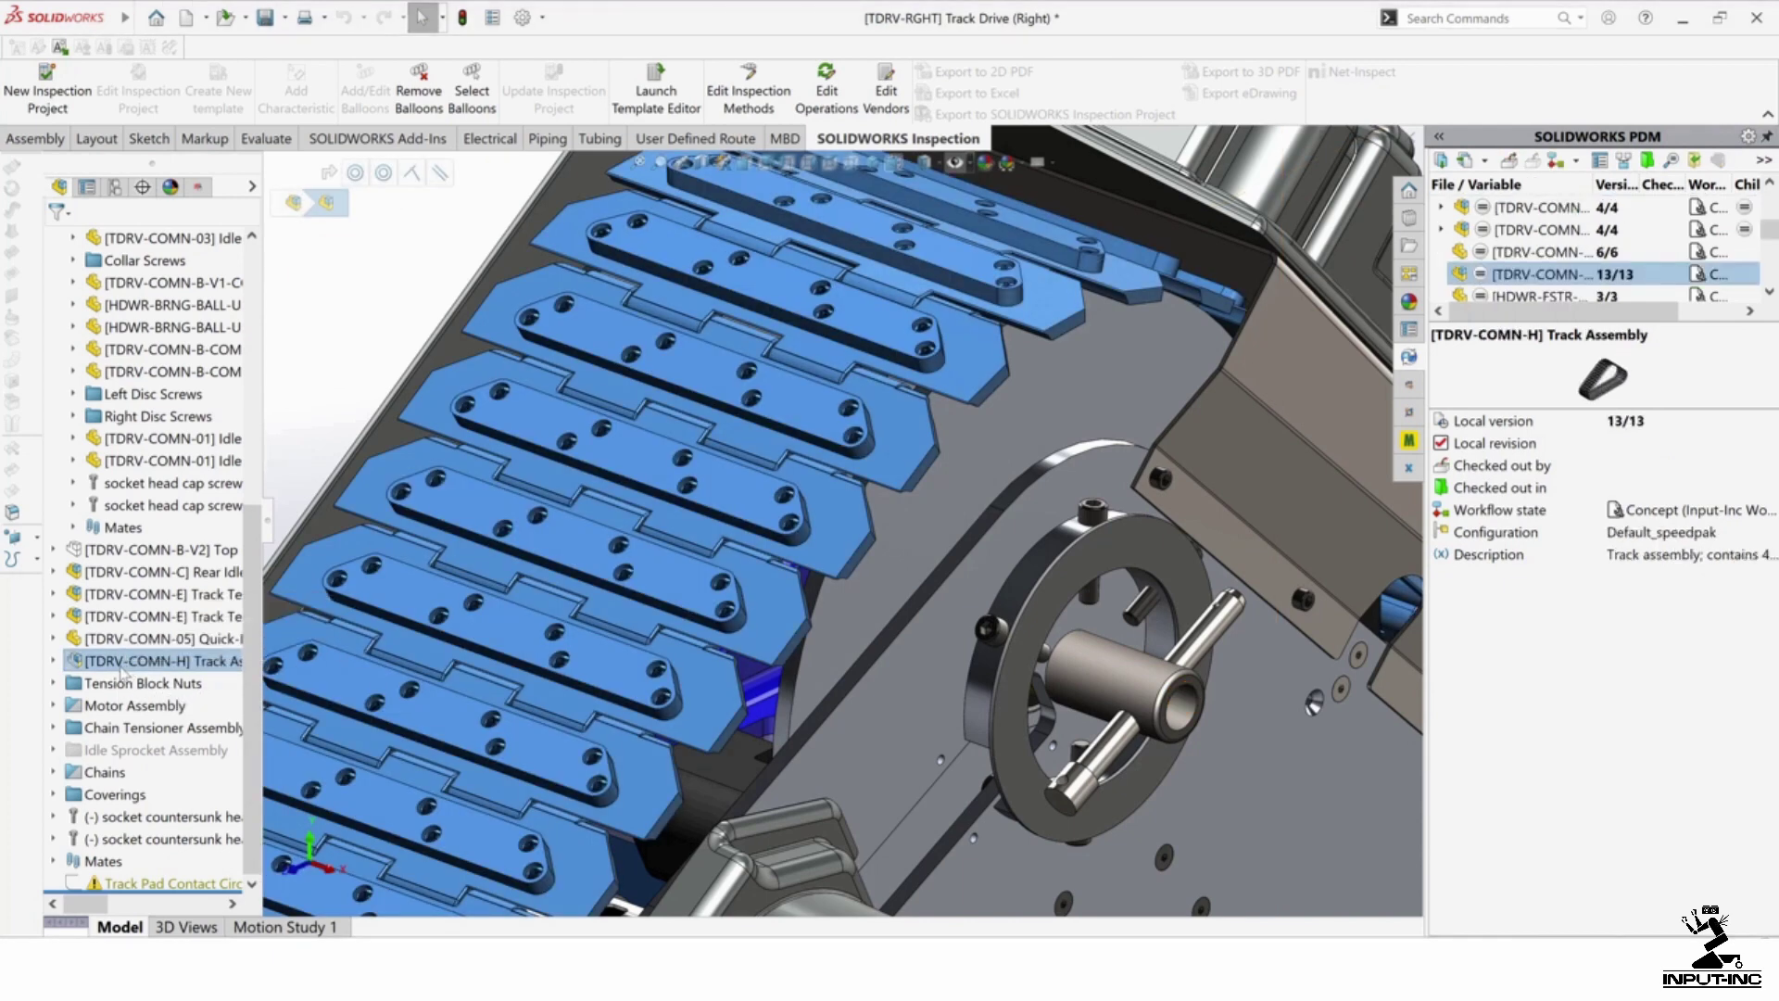
pyautogui.rightClick(123, 662)
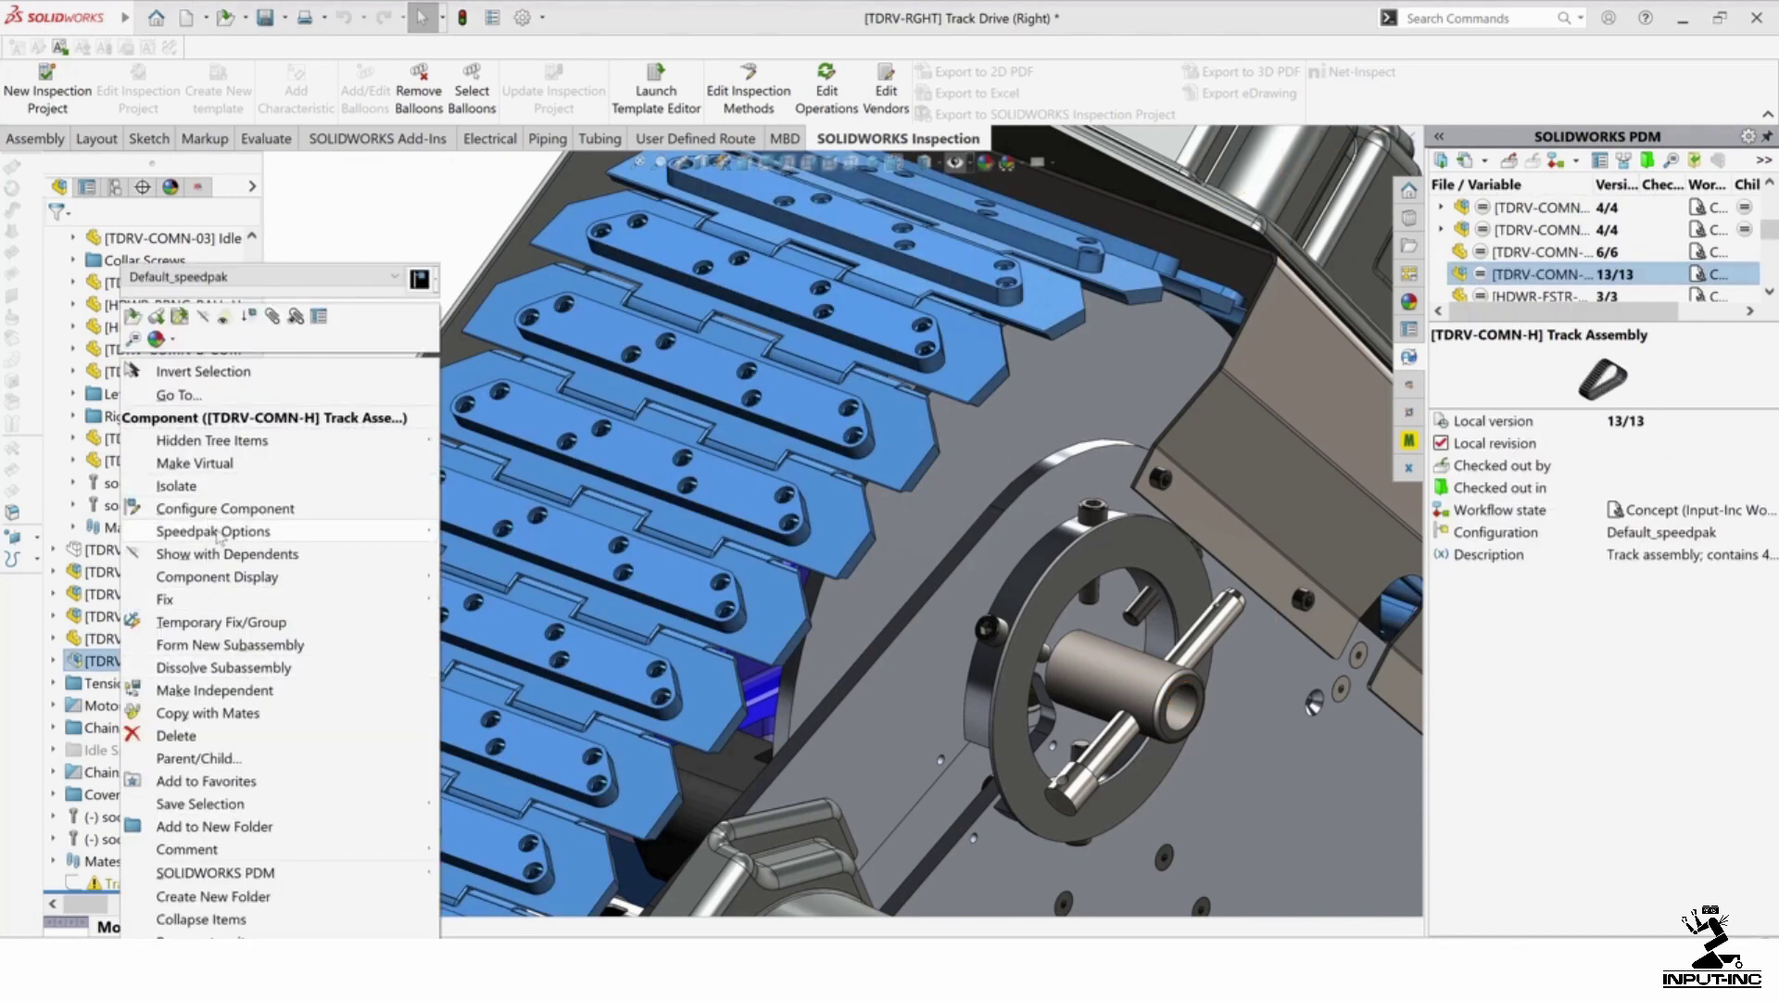
pyautogui.moveTo(219, 537)
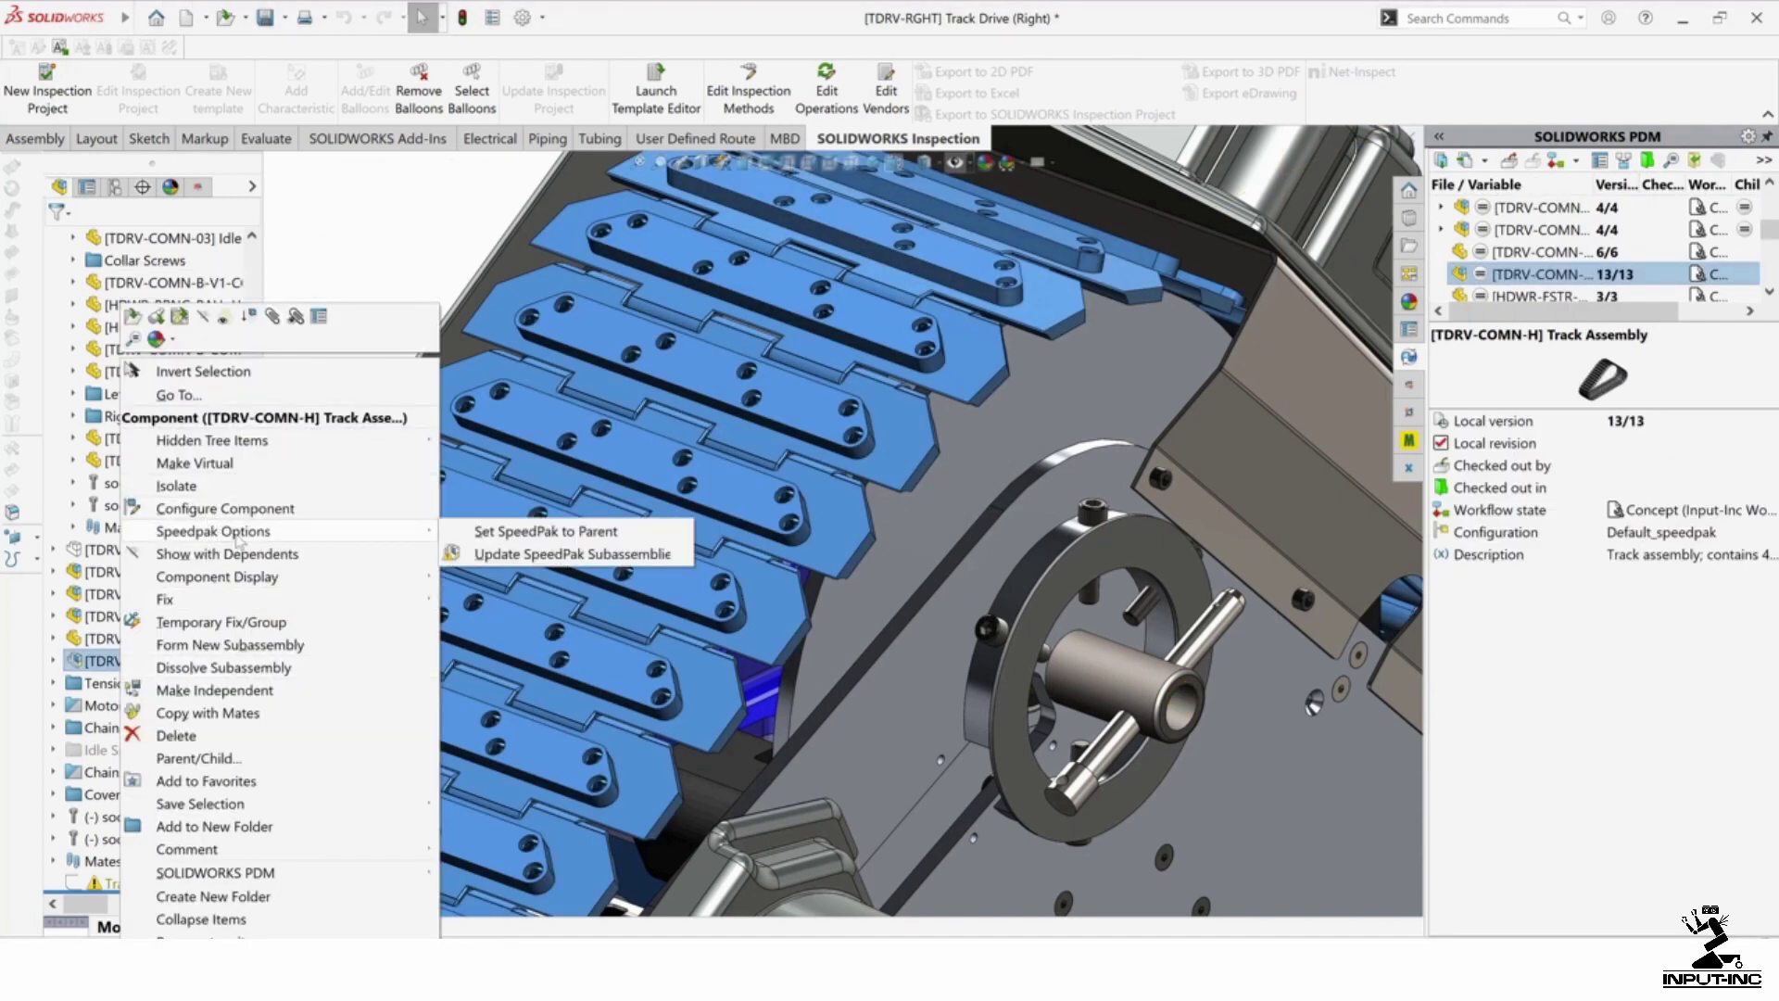
pyautogui.click(513, 532)
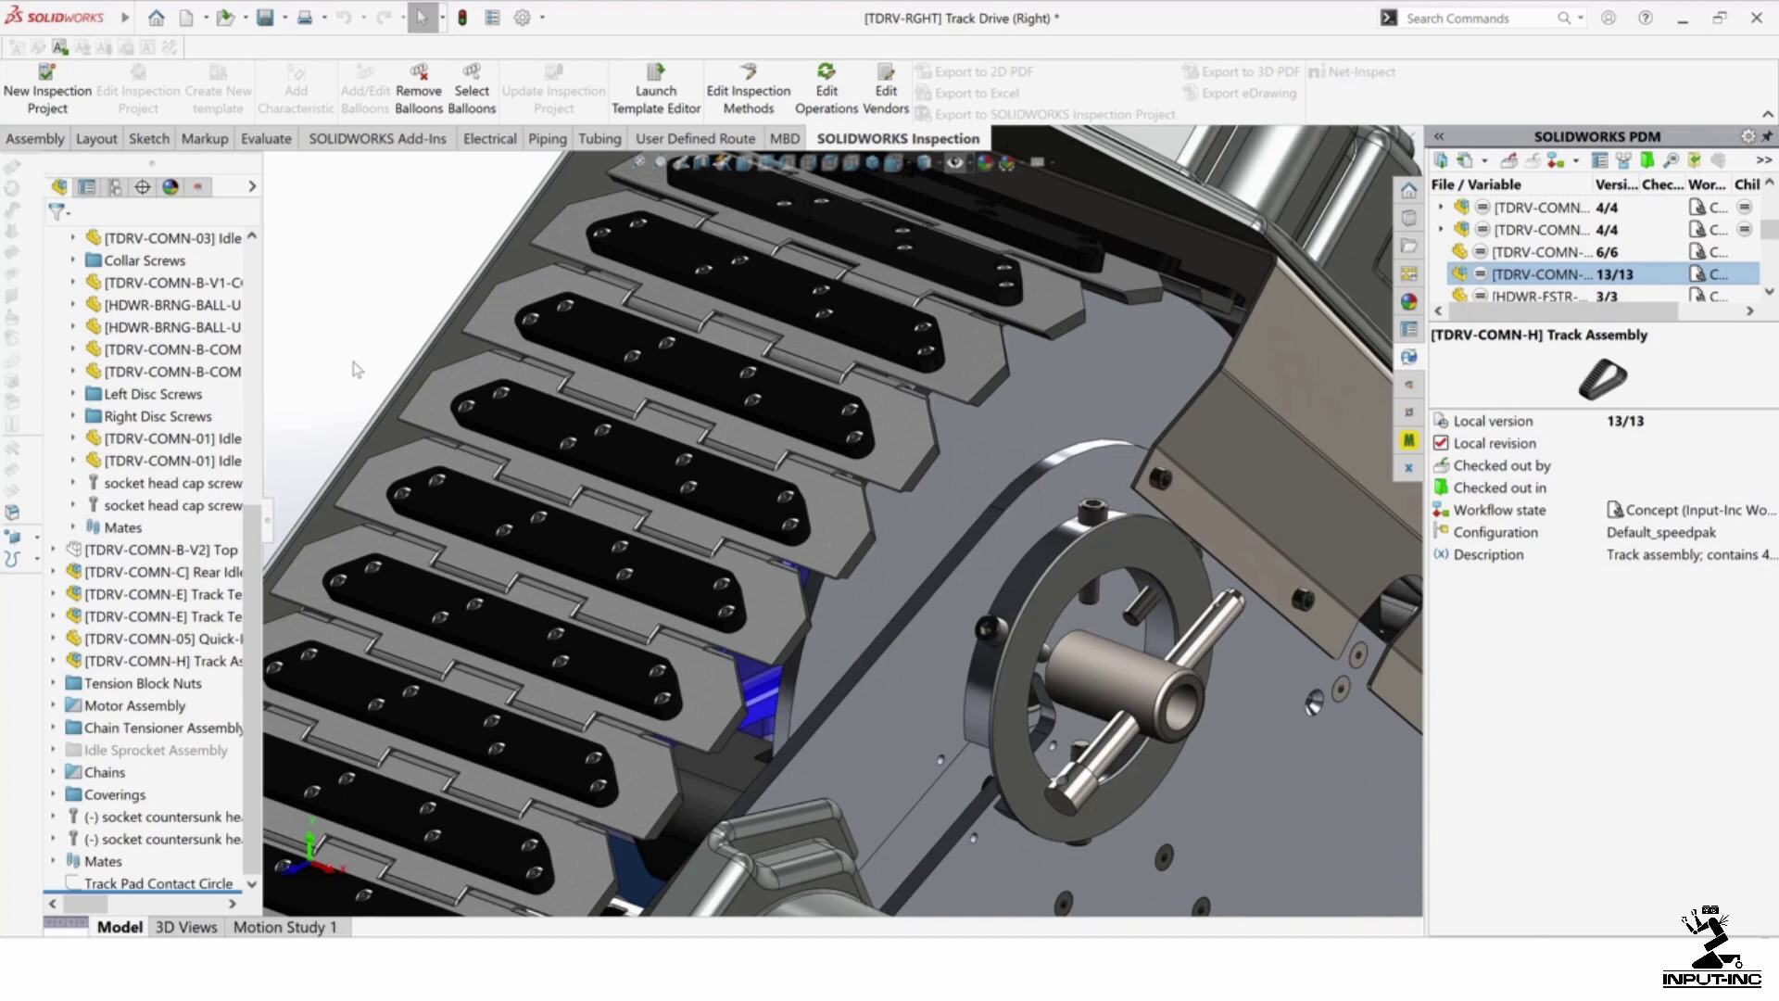
pyautogui.click(913, 436)
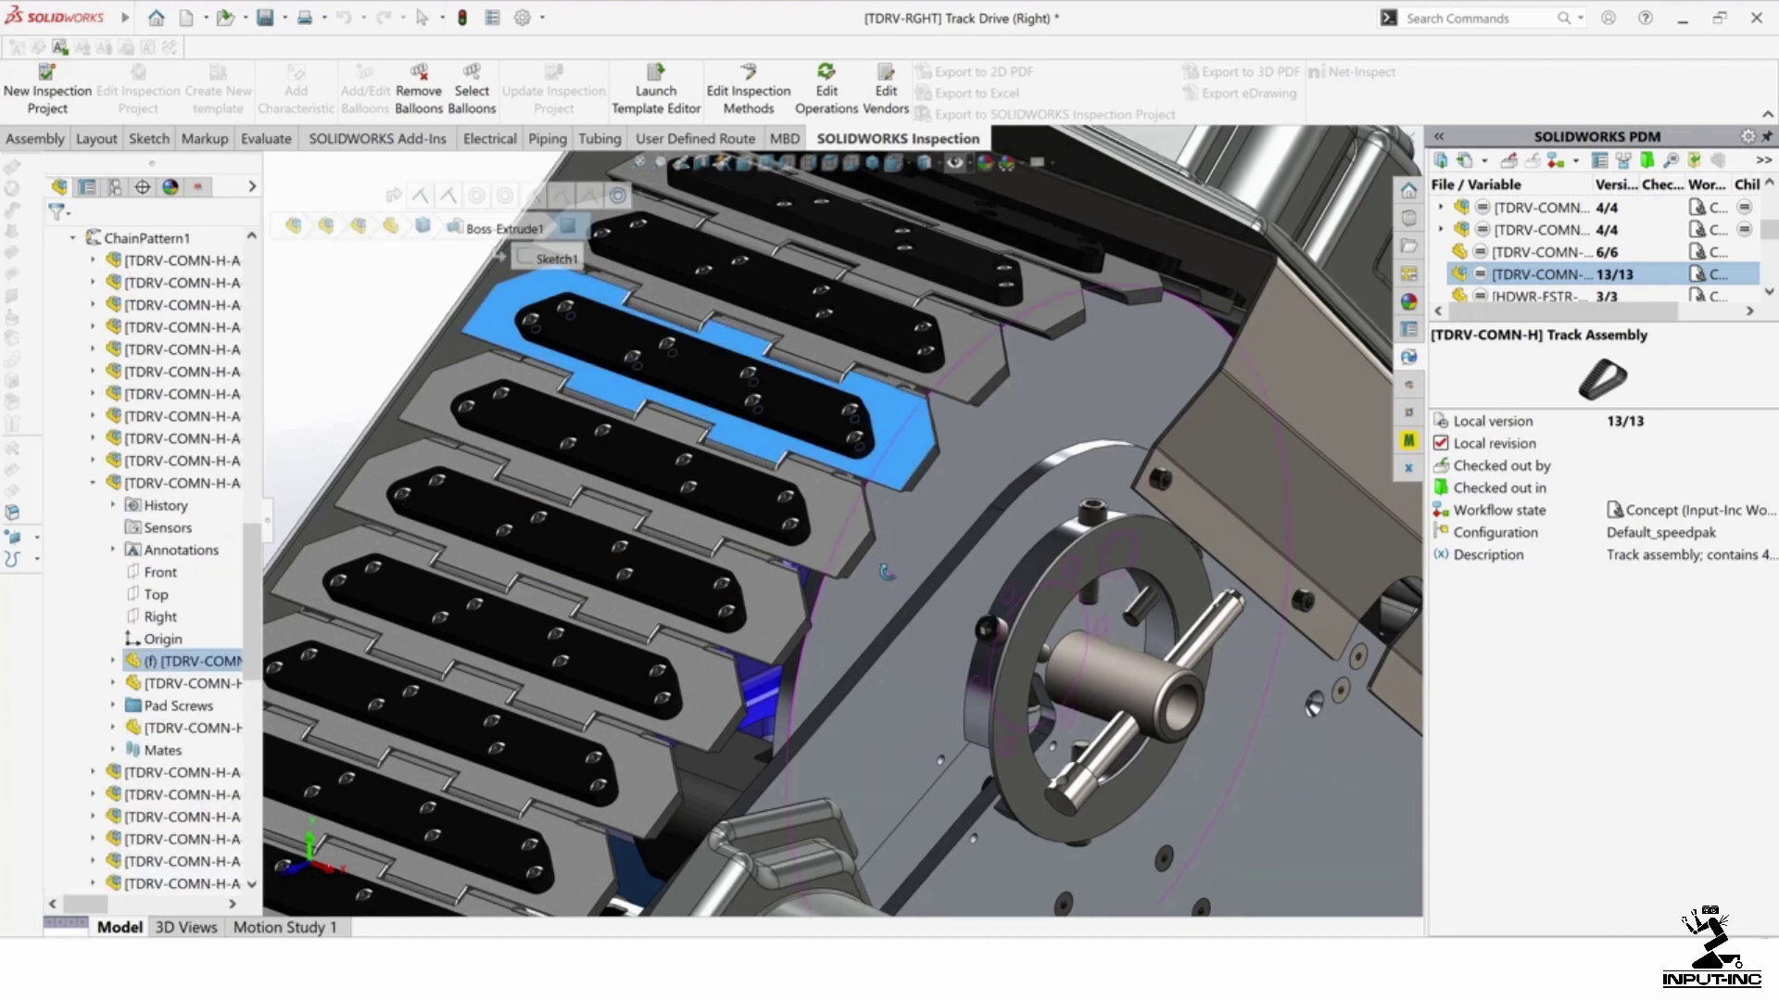
pyautogui.moveTo(886, 571); pyautogui.dragTo(903, 541, button='middle')
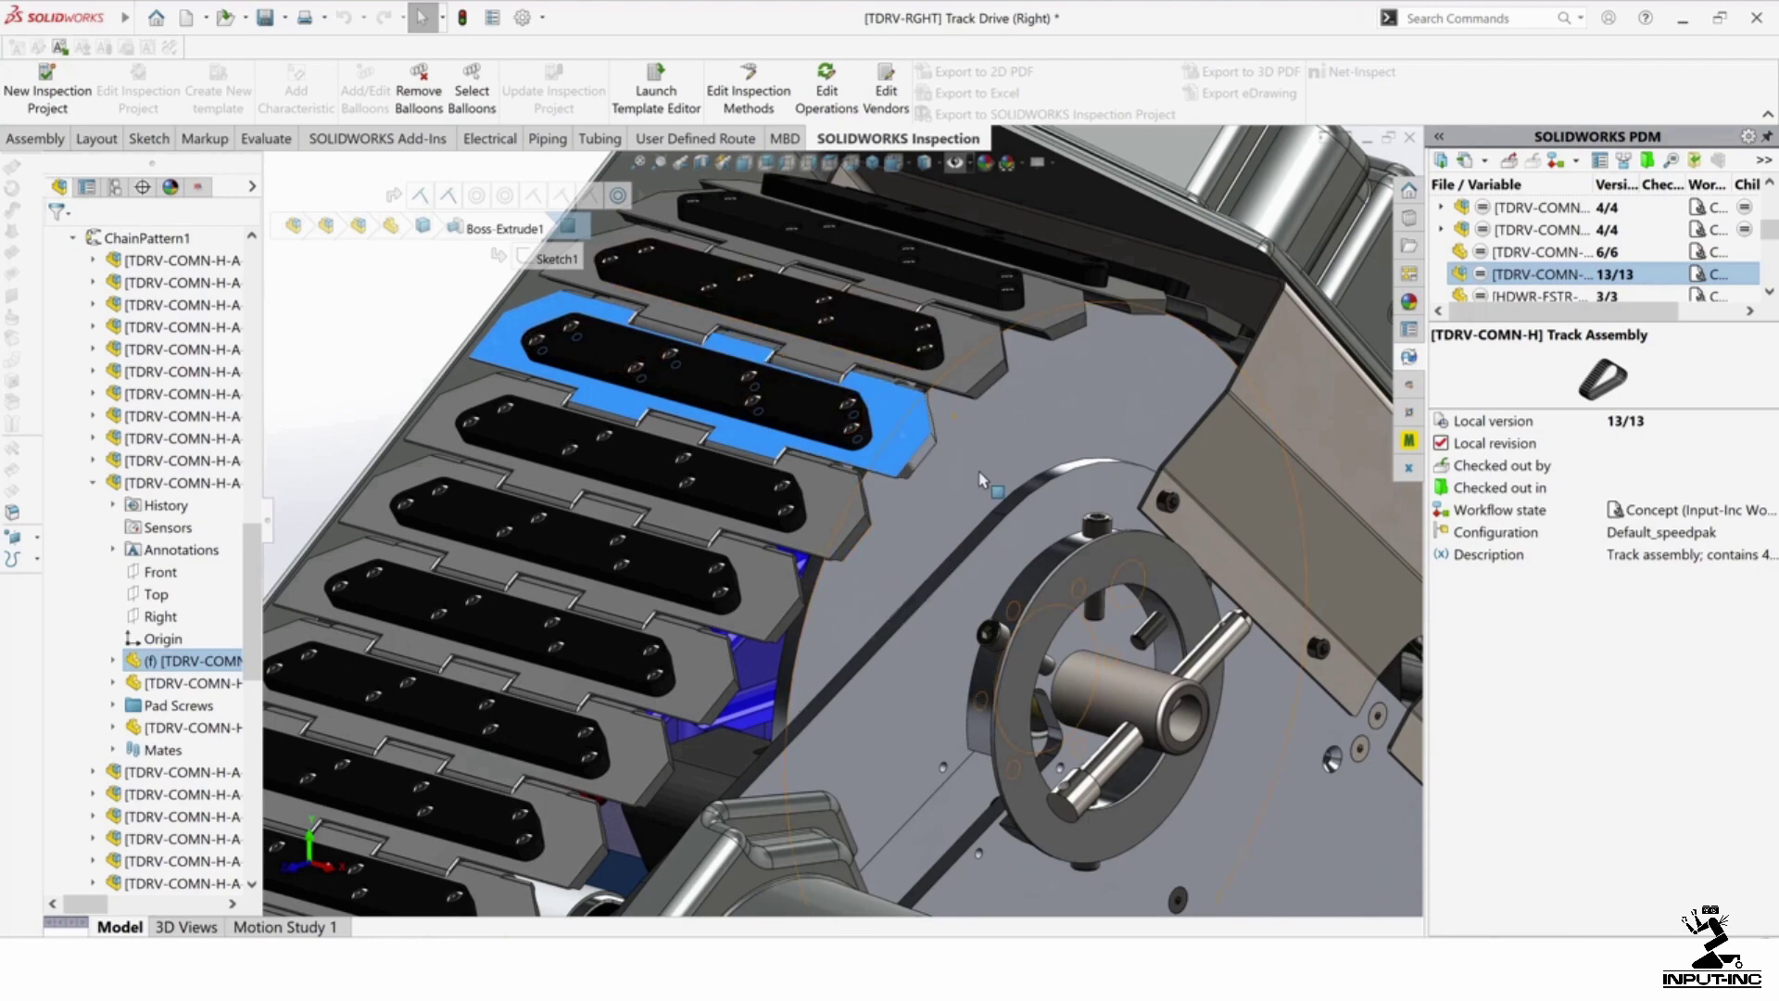
pyautogui.press('Escape')
pyautogui.moveTo(358, 357); pyautogui.dragTo(471, 483, button='middle')
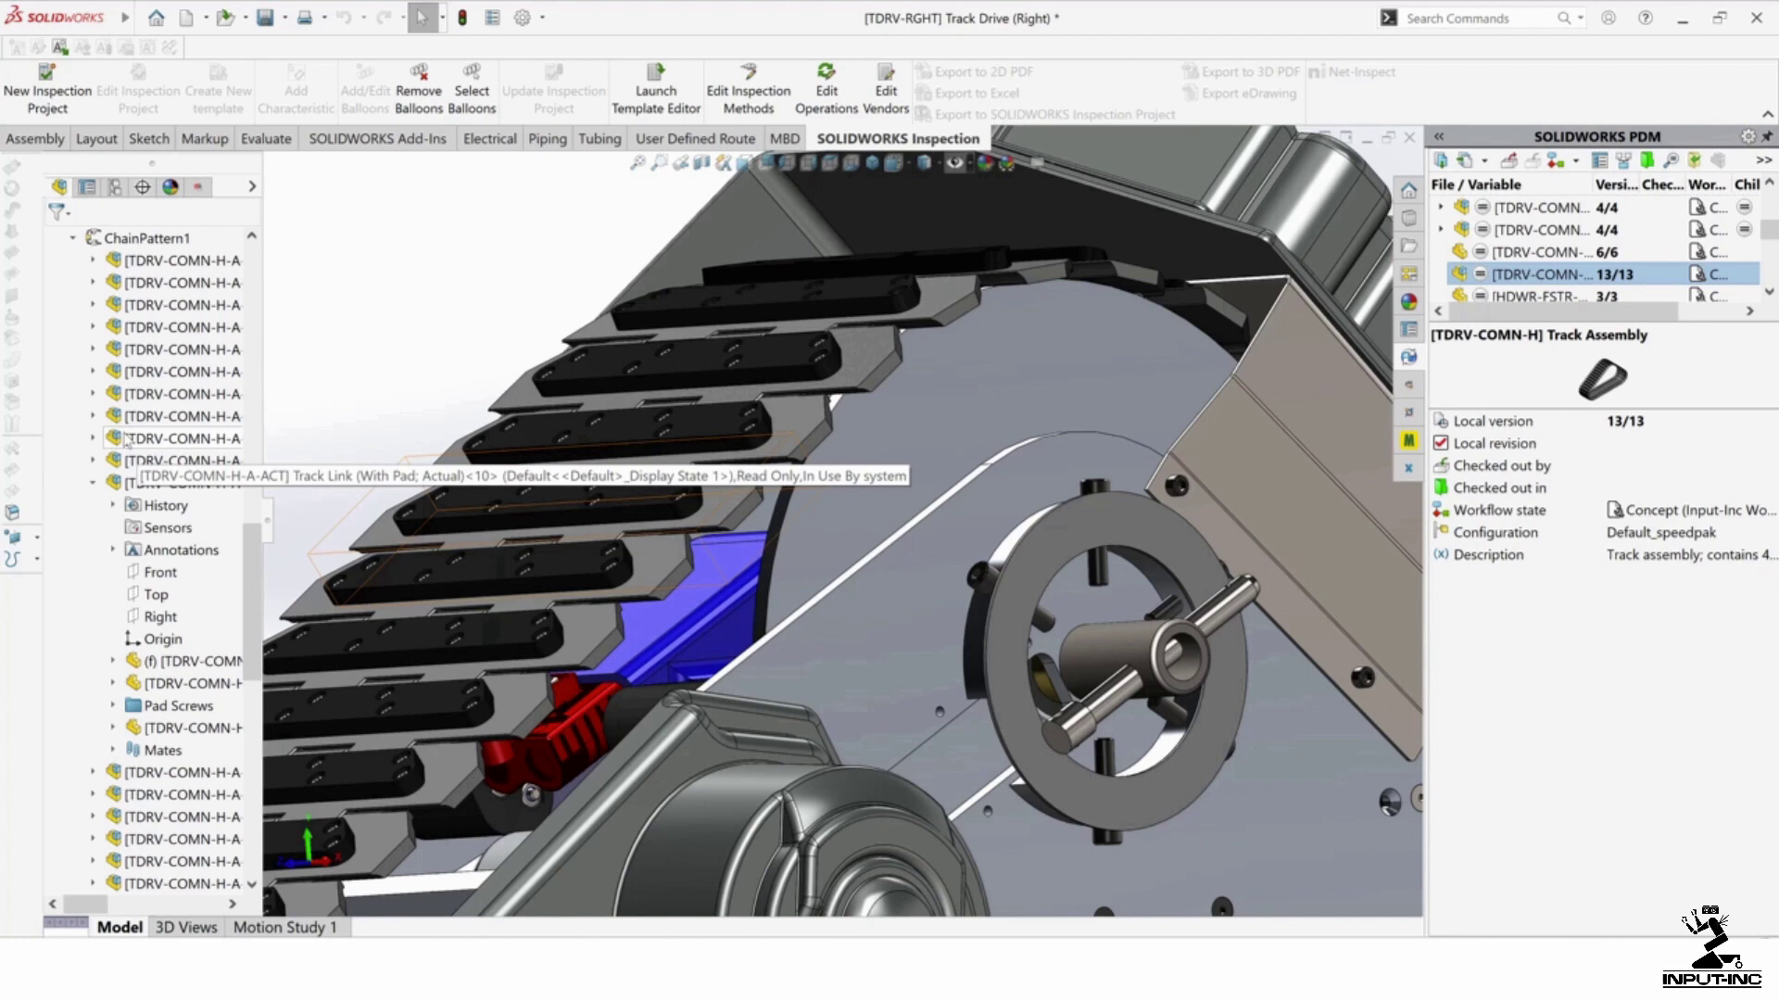
pyautogui.scroll(10, 127, 443)
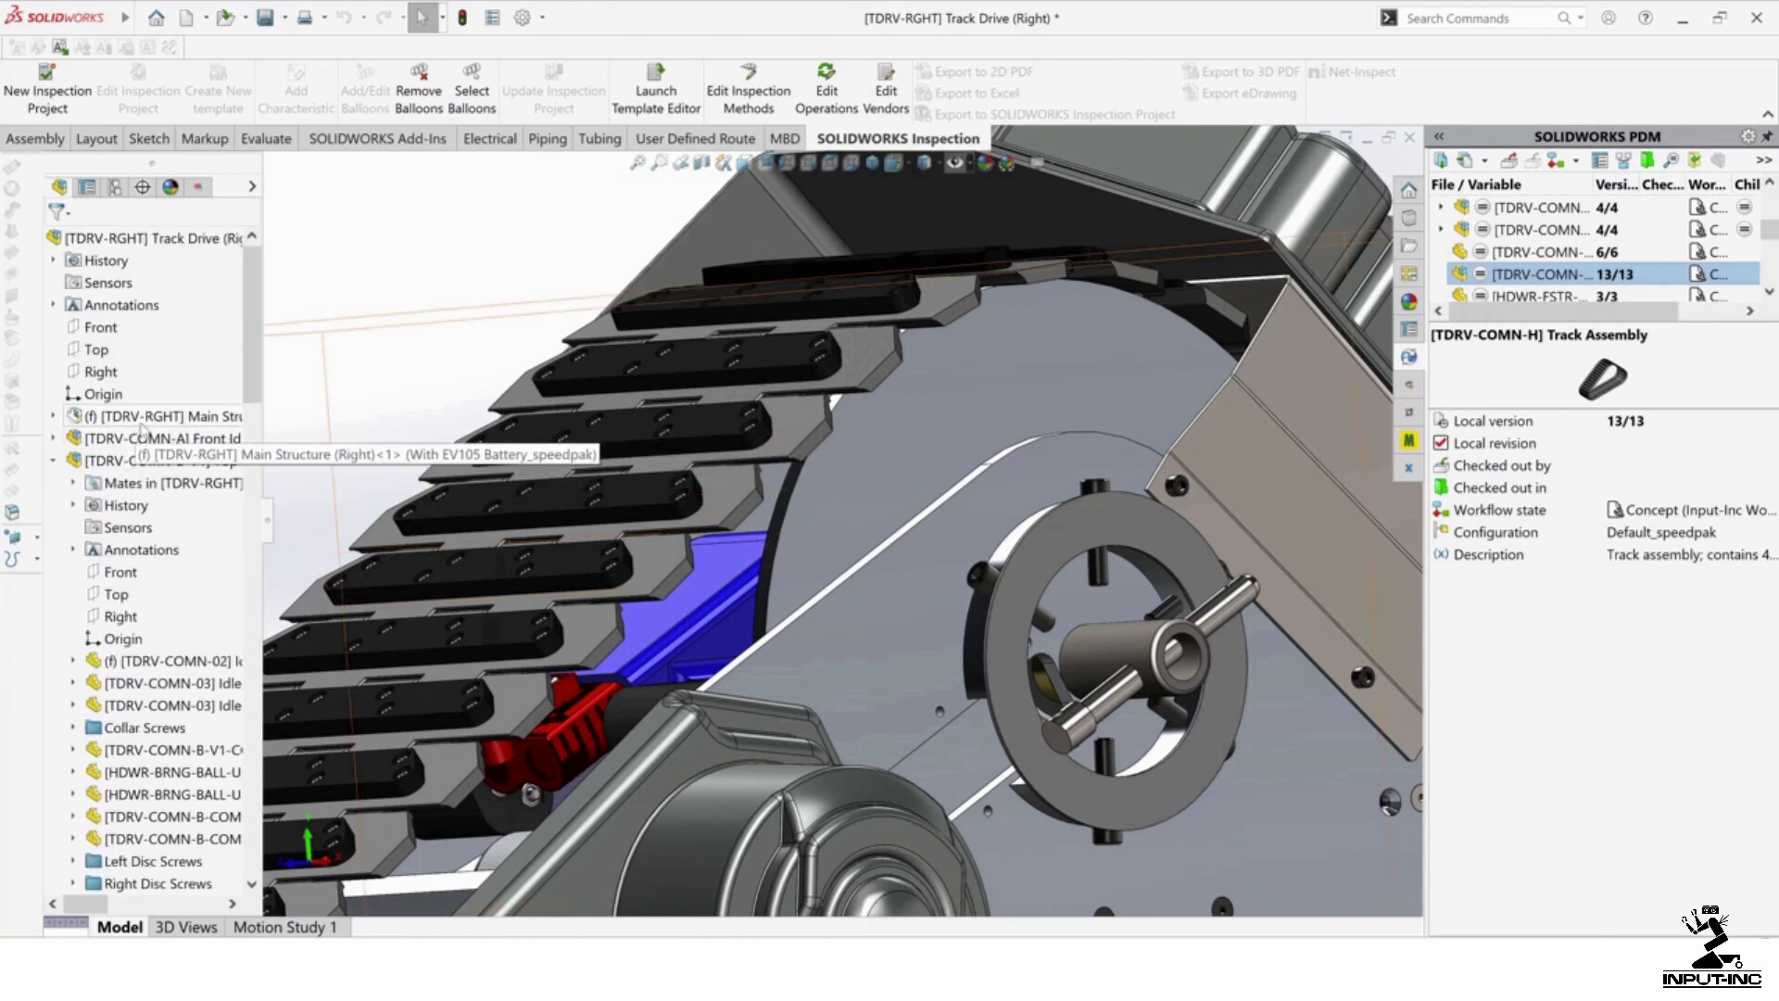
# Step: Apply Speedpak Options > Set SpeedPak to Parent to the Main Structure component
pyautogui.click(139, 419)
pyautogui.rightClick(131, 422)
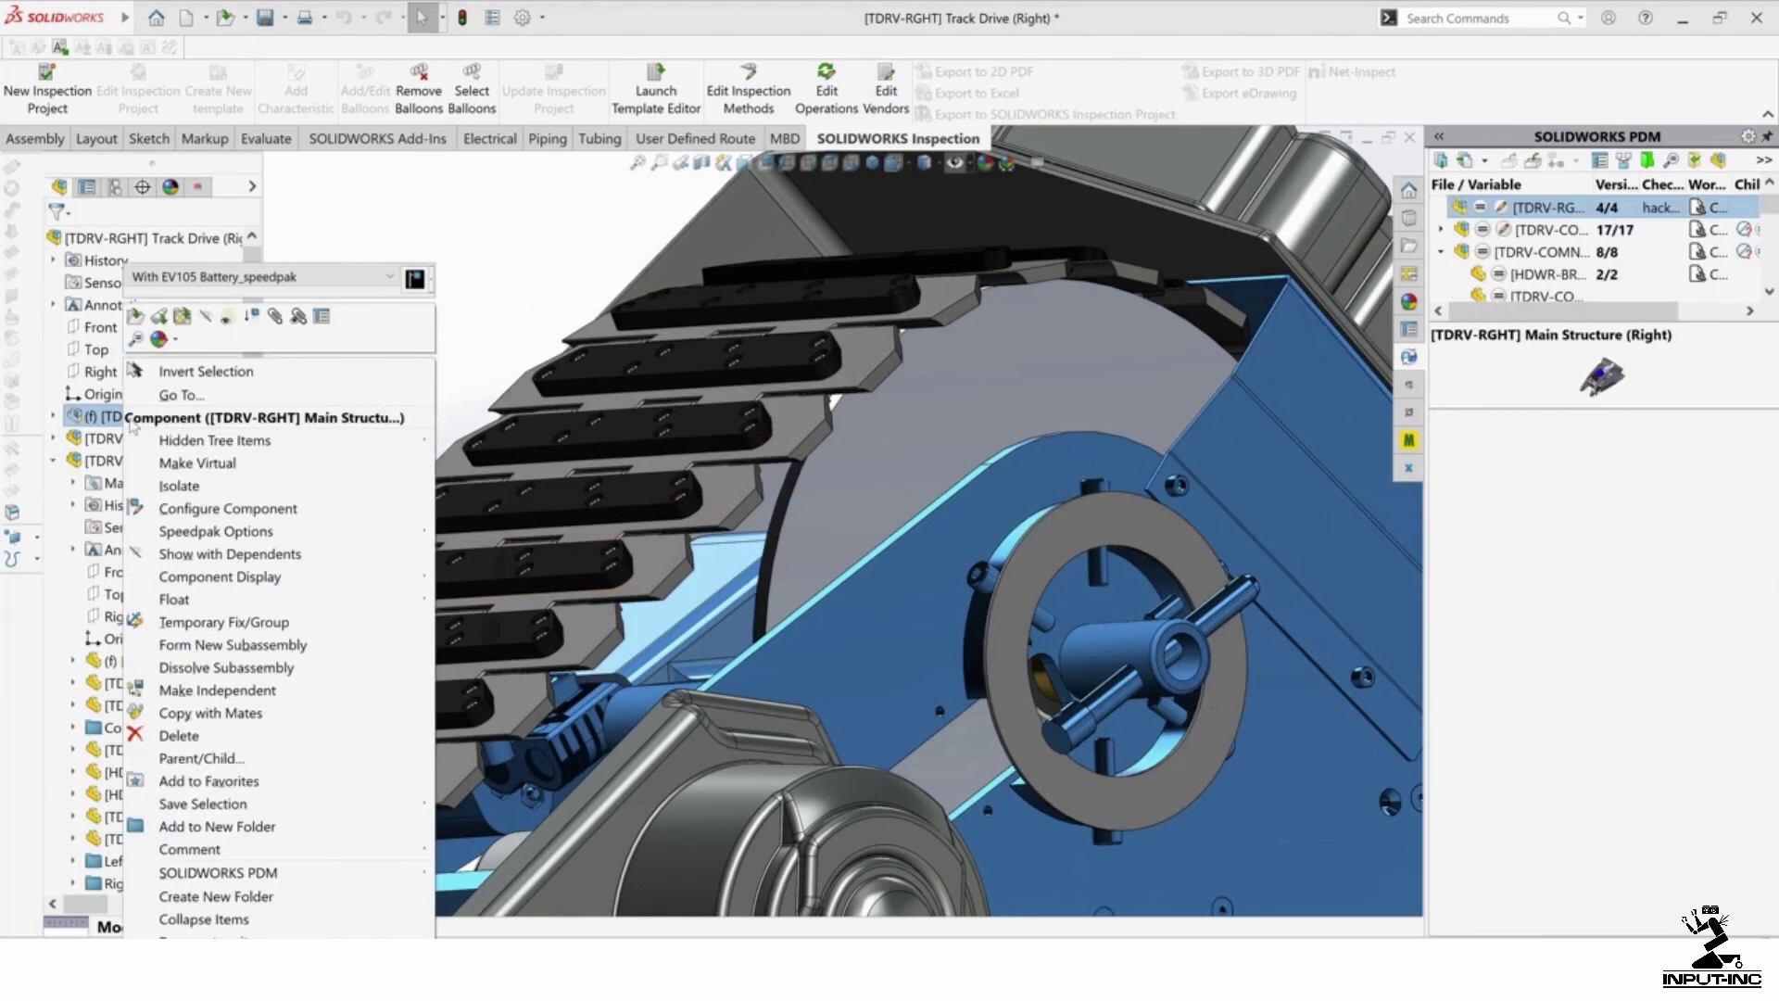
pyautogui.moveTo(276, 545)
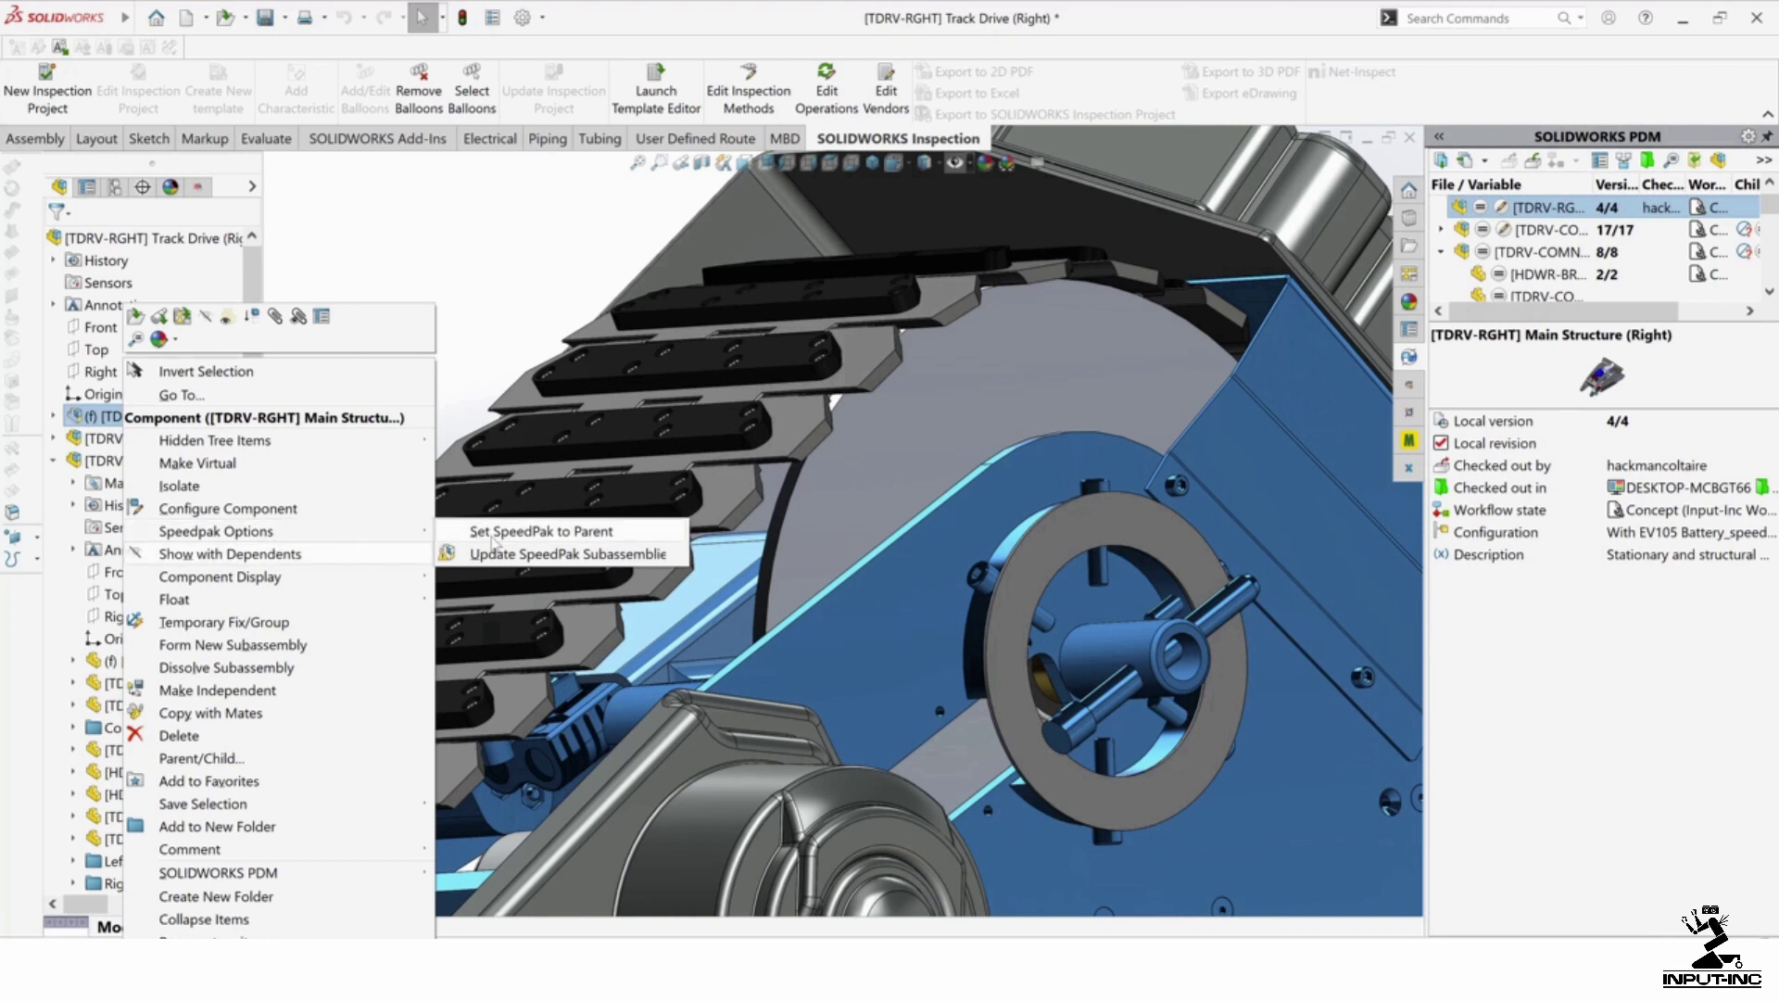
pyautogui.click(495, 534)
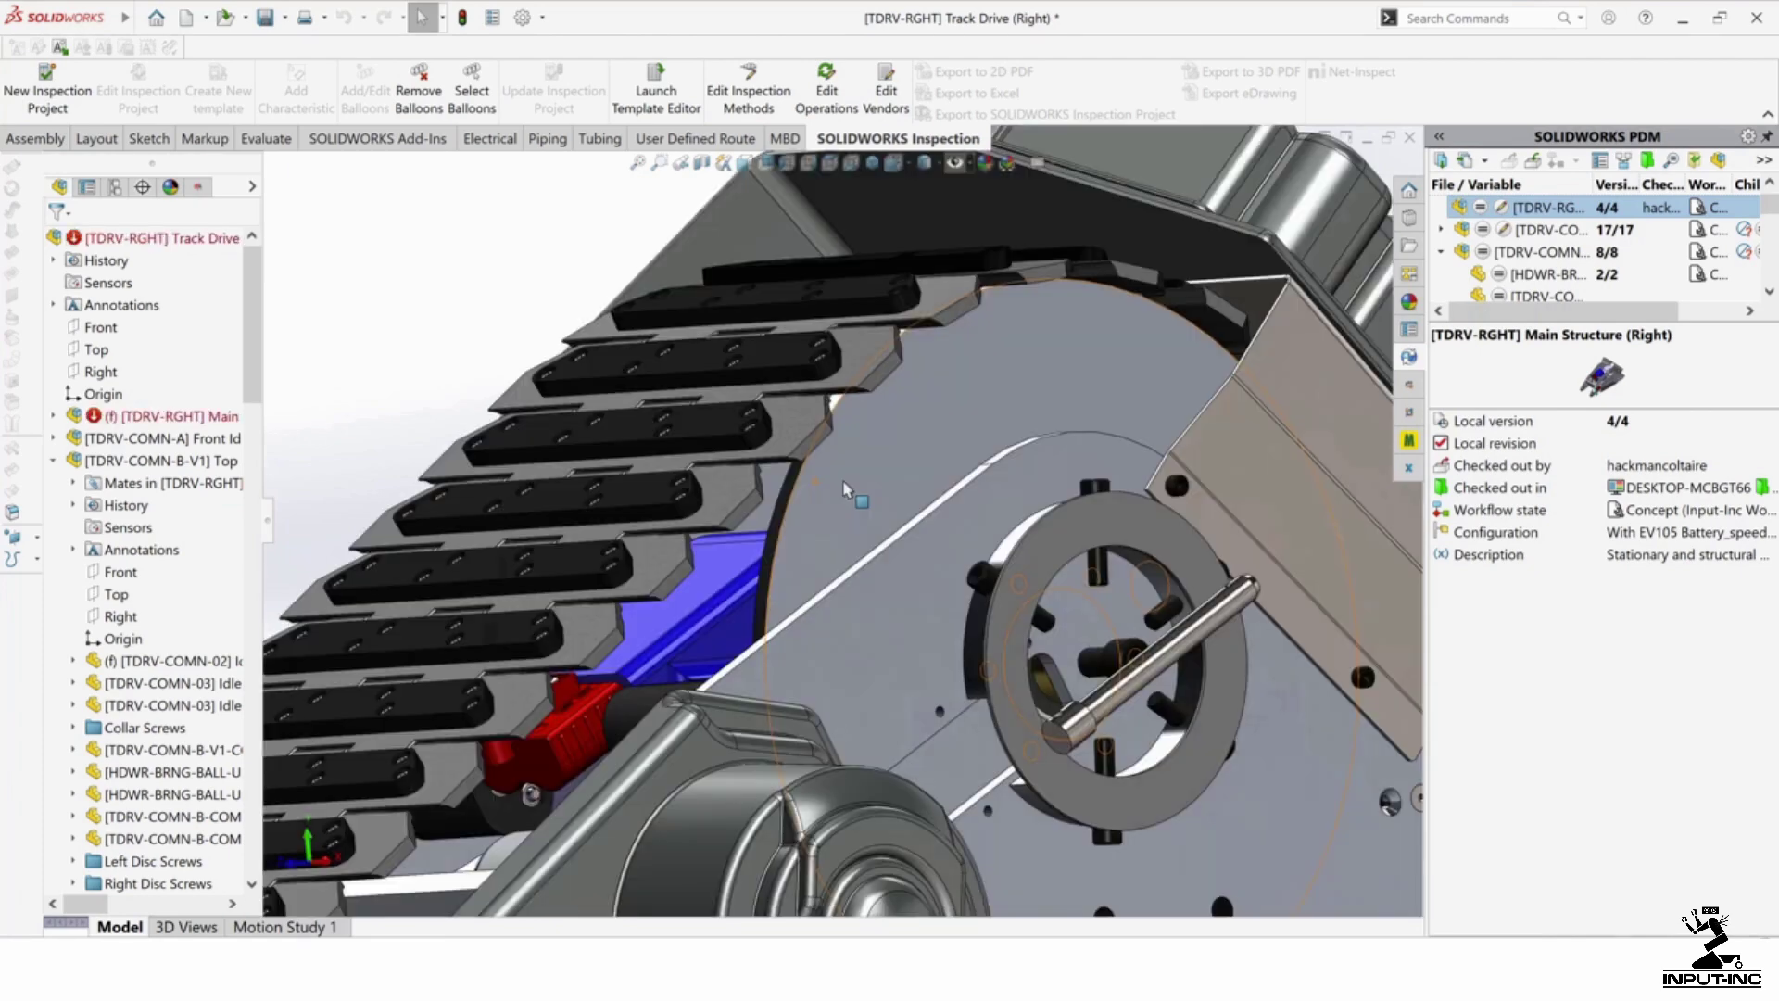
# Step: Zoom and orbit the track drive round to a front view
pyautogui.scroll(5, 844, 488)
pyautogui.moveTo(843, 489); pyautogui.dragTo(870, 547, button='middle')
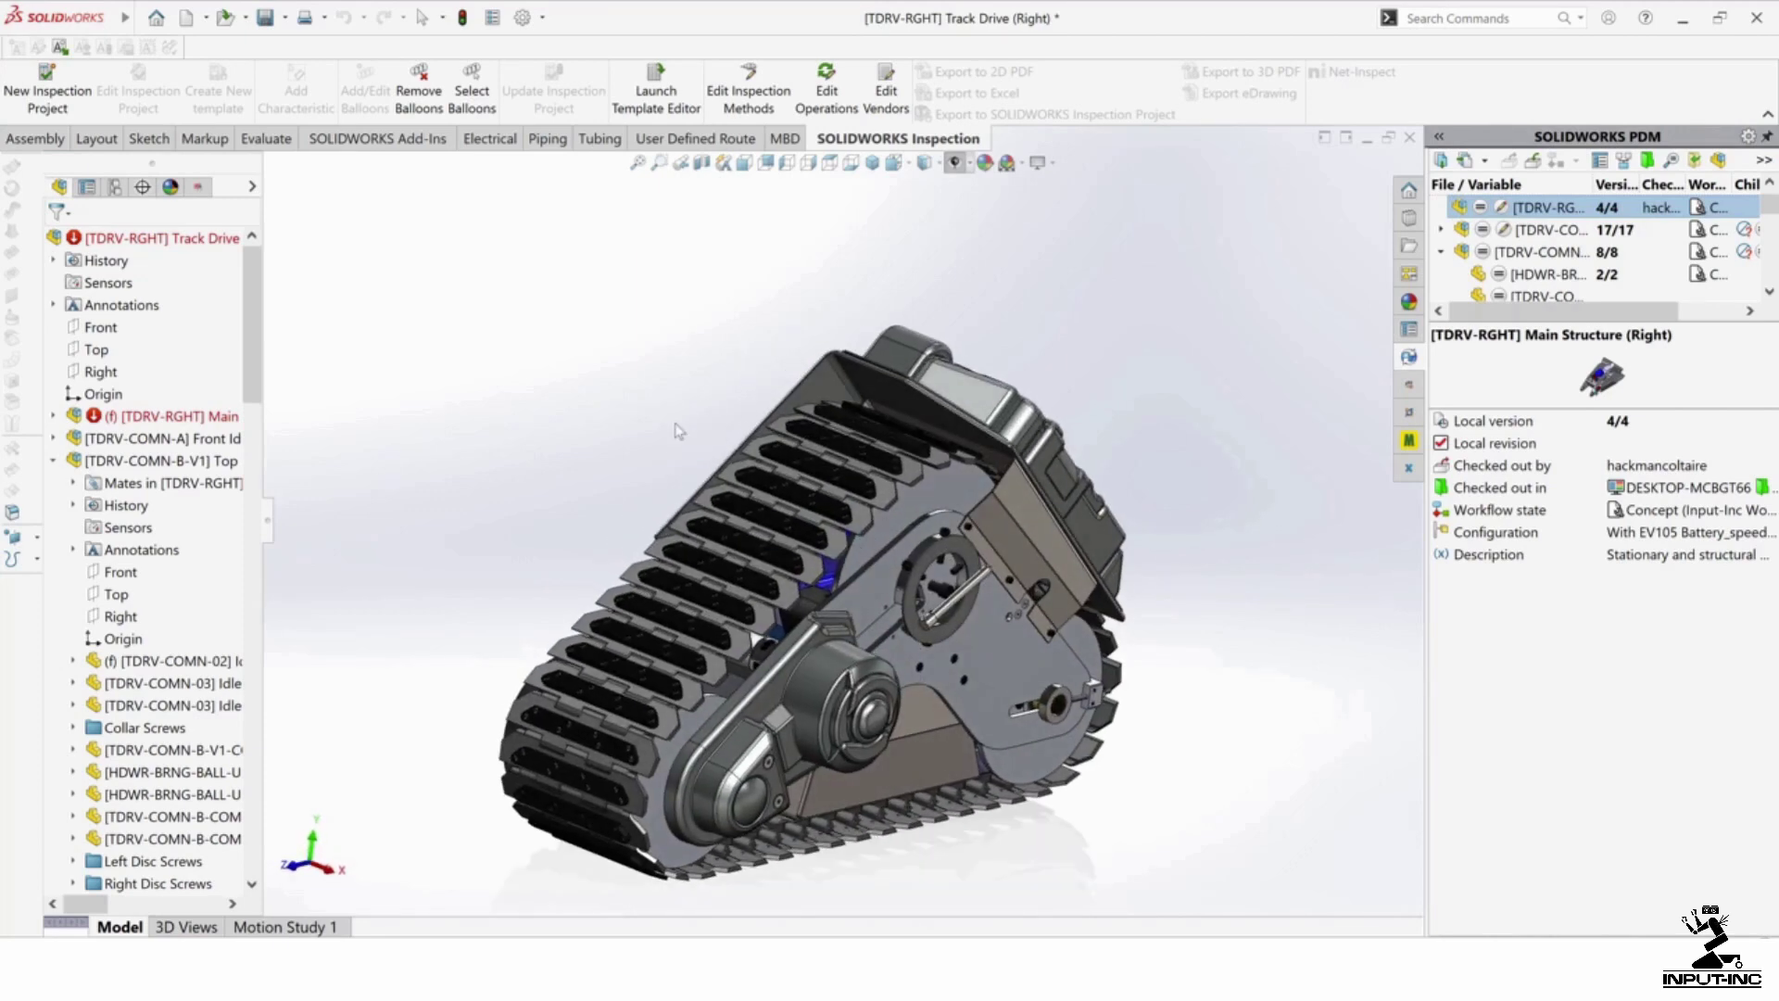
pyautogui.click(155, 419)
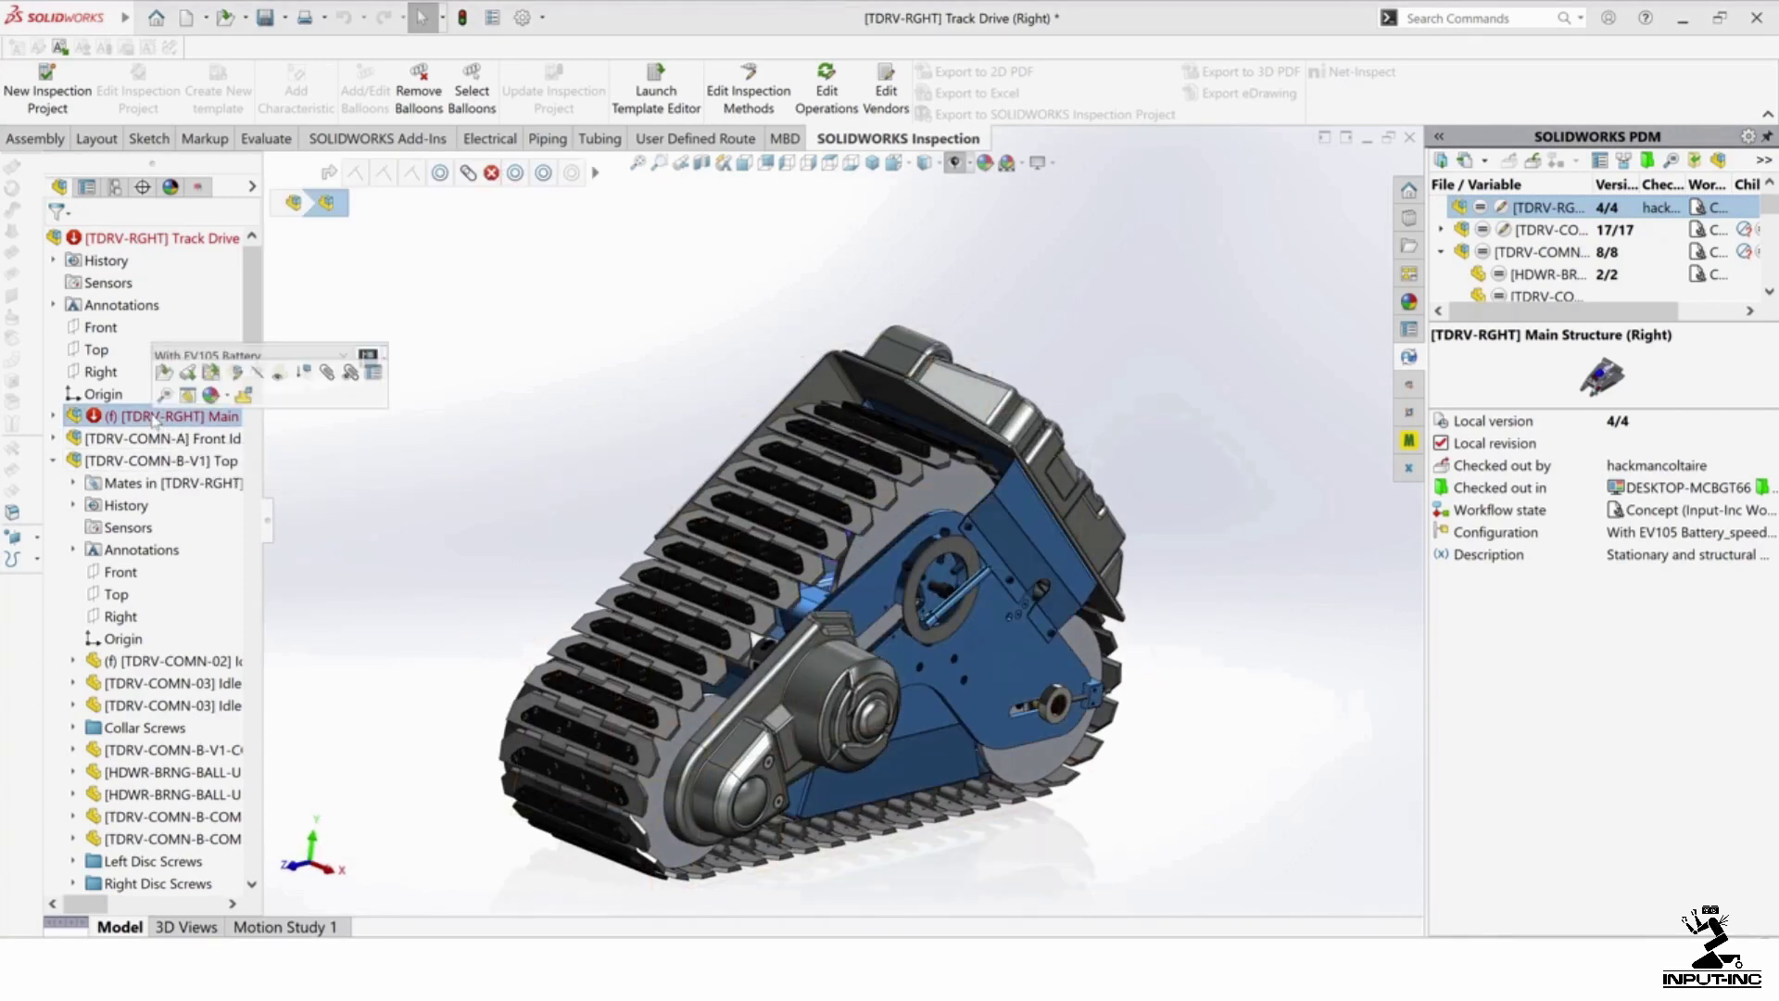
pyautogui.click(499, 498)
pyautogui.moveTo(498, 497); pyautogui.dragTo(527, 424, button='middle')
pyautogui.scroll(-2, 527, 424)
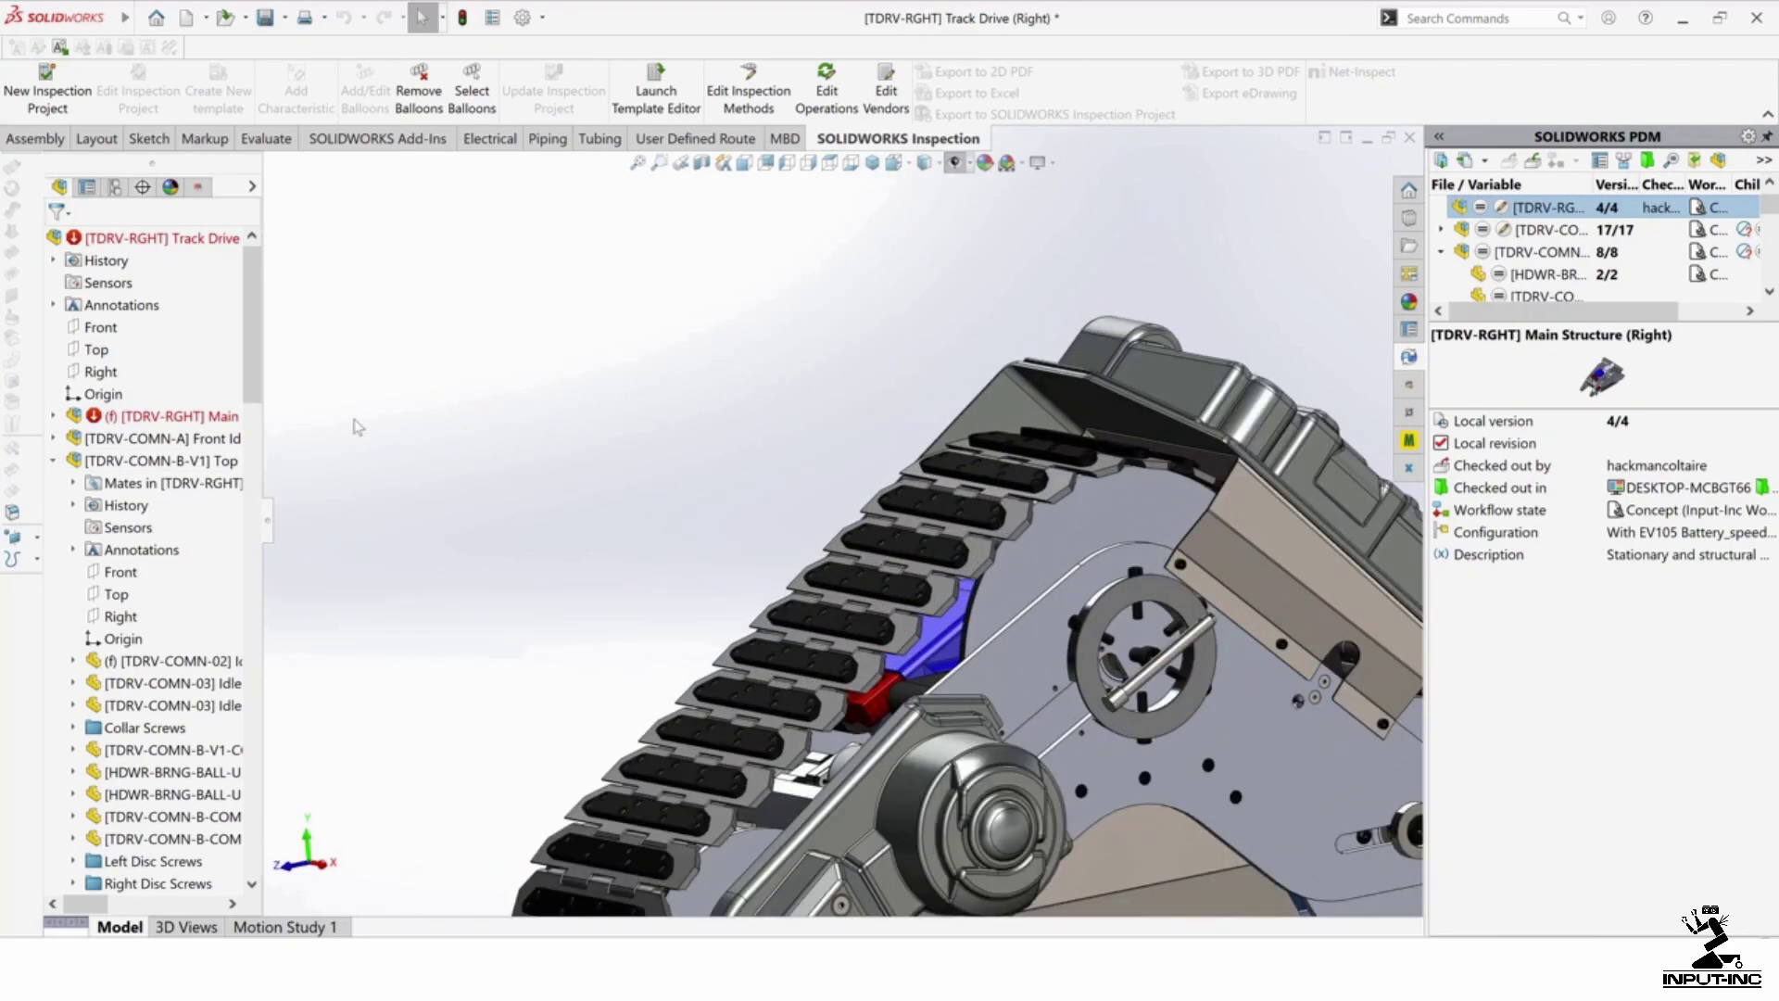
# Step: Switch the Main Structure back to Use SpeedPak and zoom to fit the track drive
pyautogui.rightClick(130, 425)
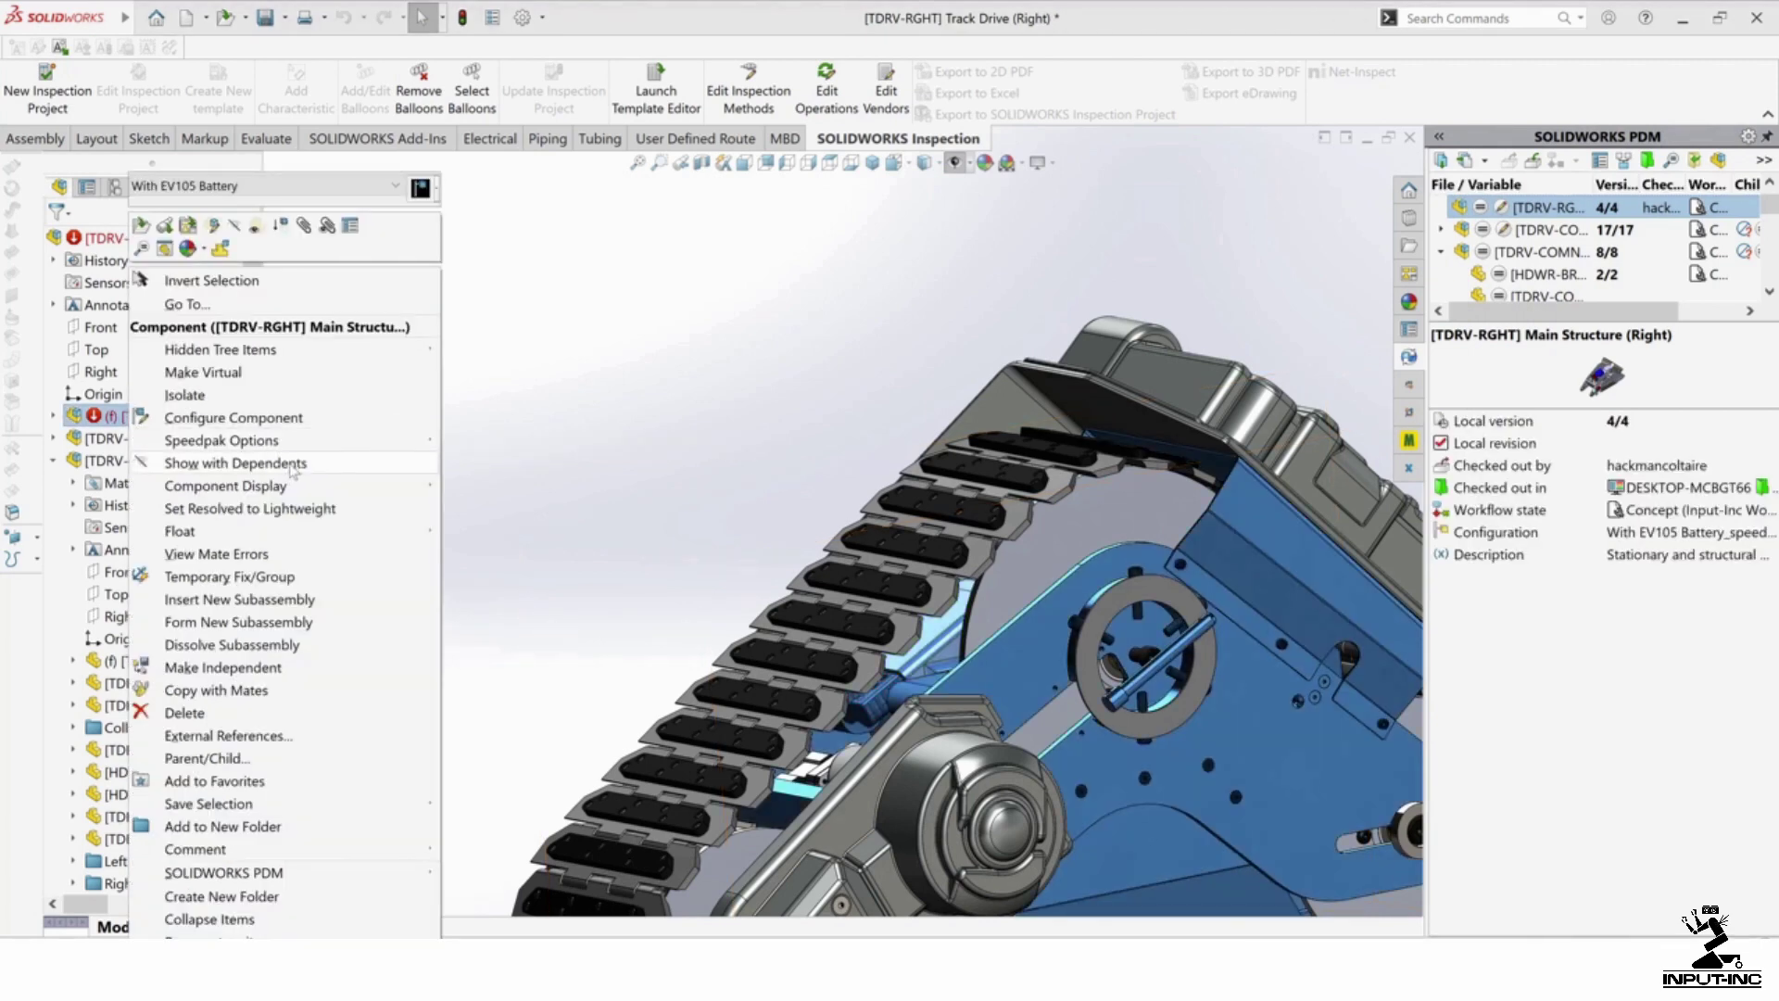
pyautogui.moveTo(286, 445)
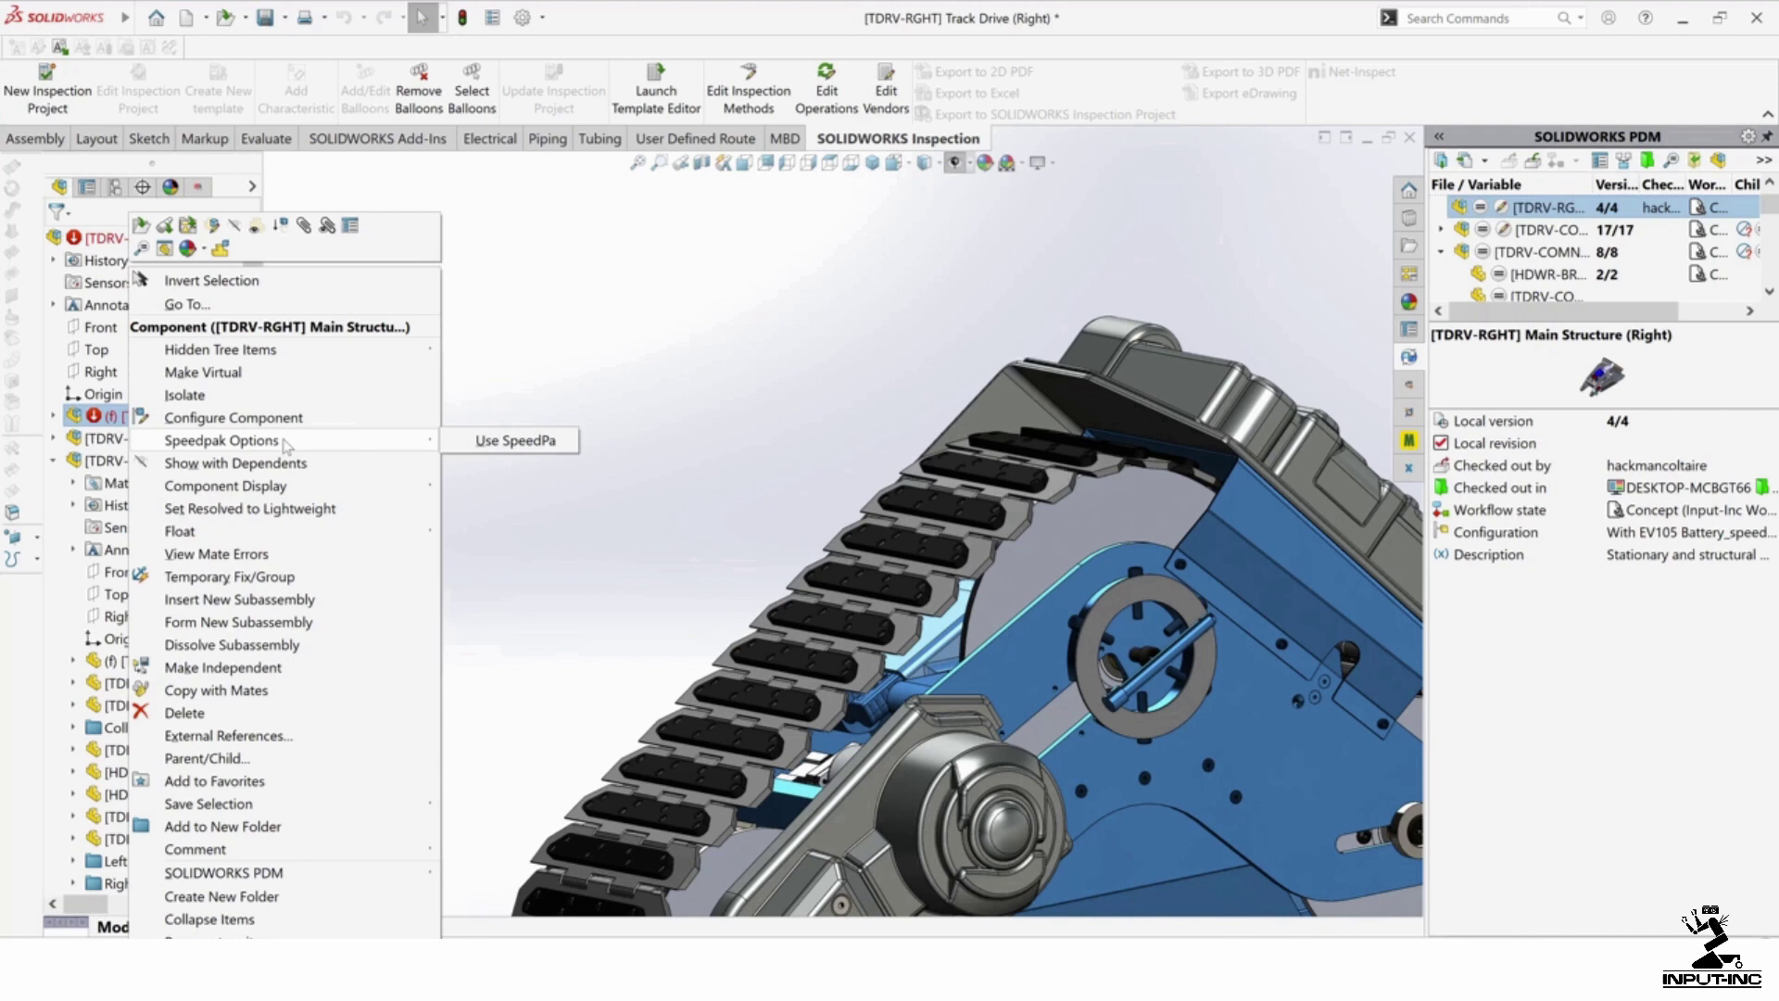
pyautogui.click(491, 442)
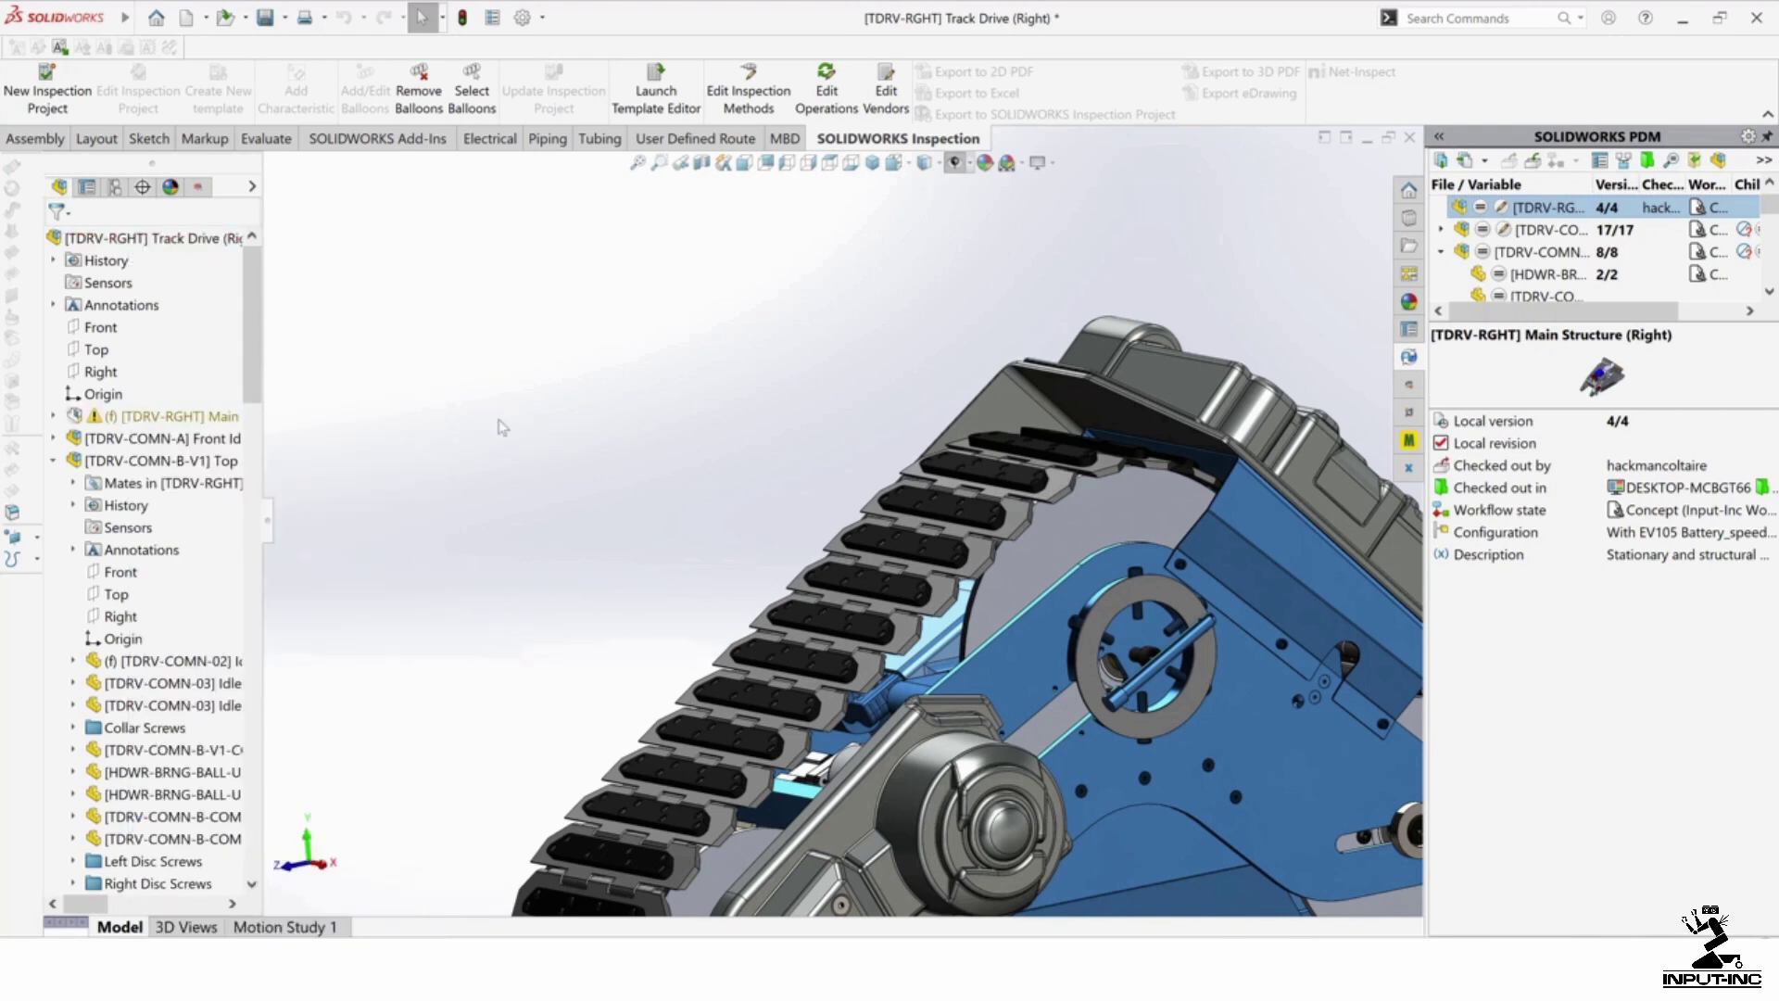
pyautogui.press('f')
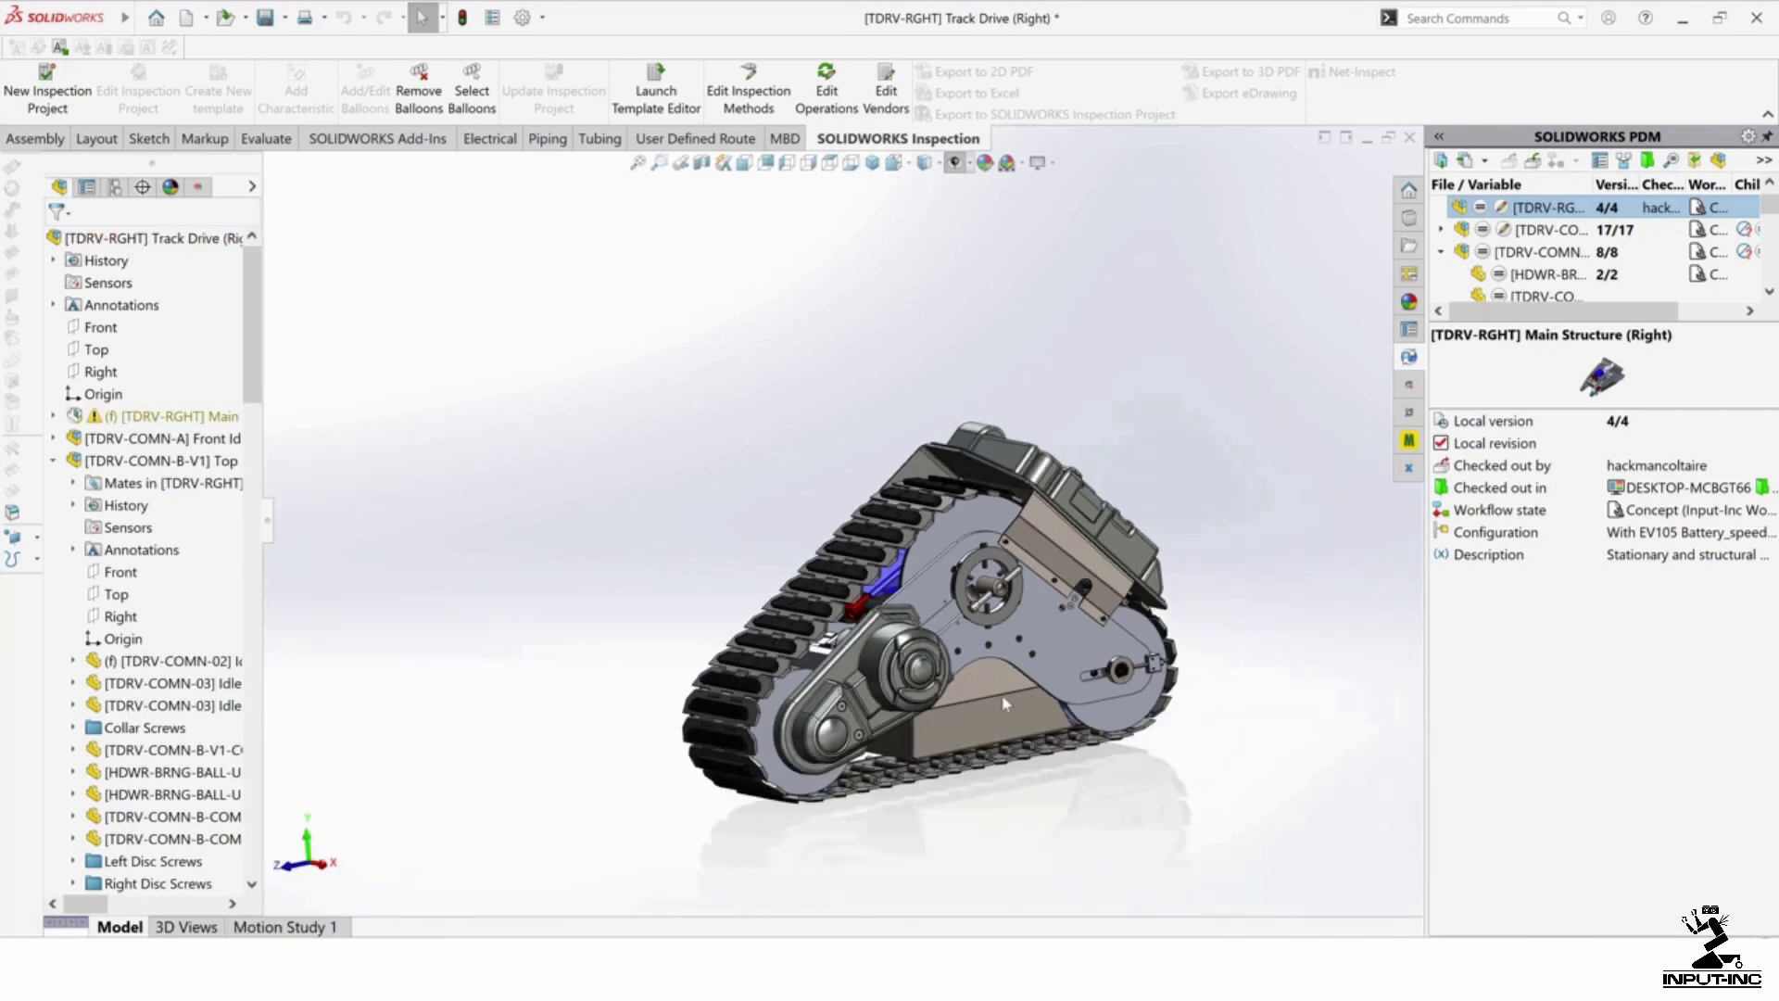
pyautogui.moveTo(904, 546); pyautogui.dragTo(323, 598, button='middle')
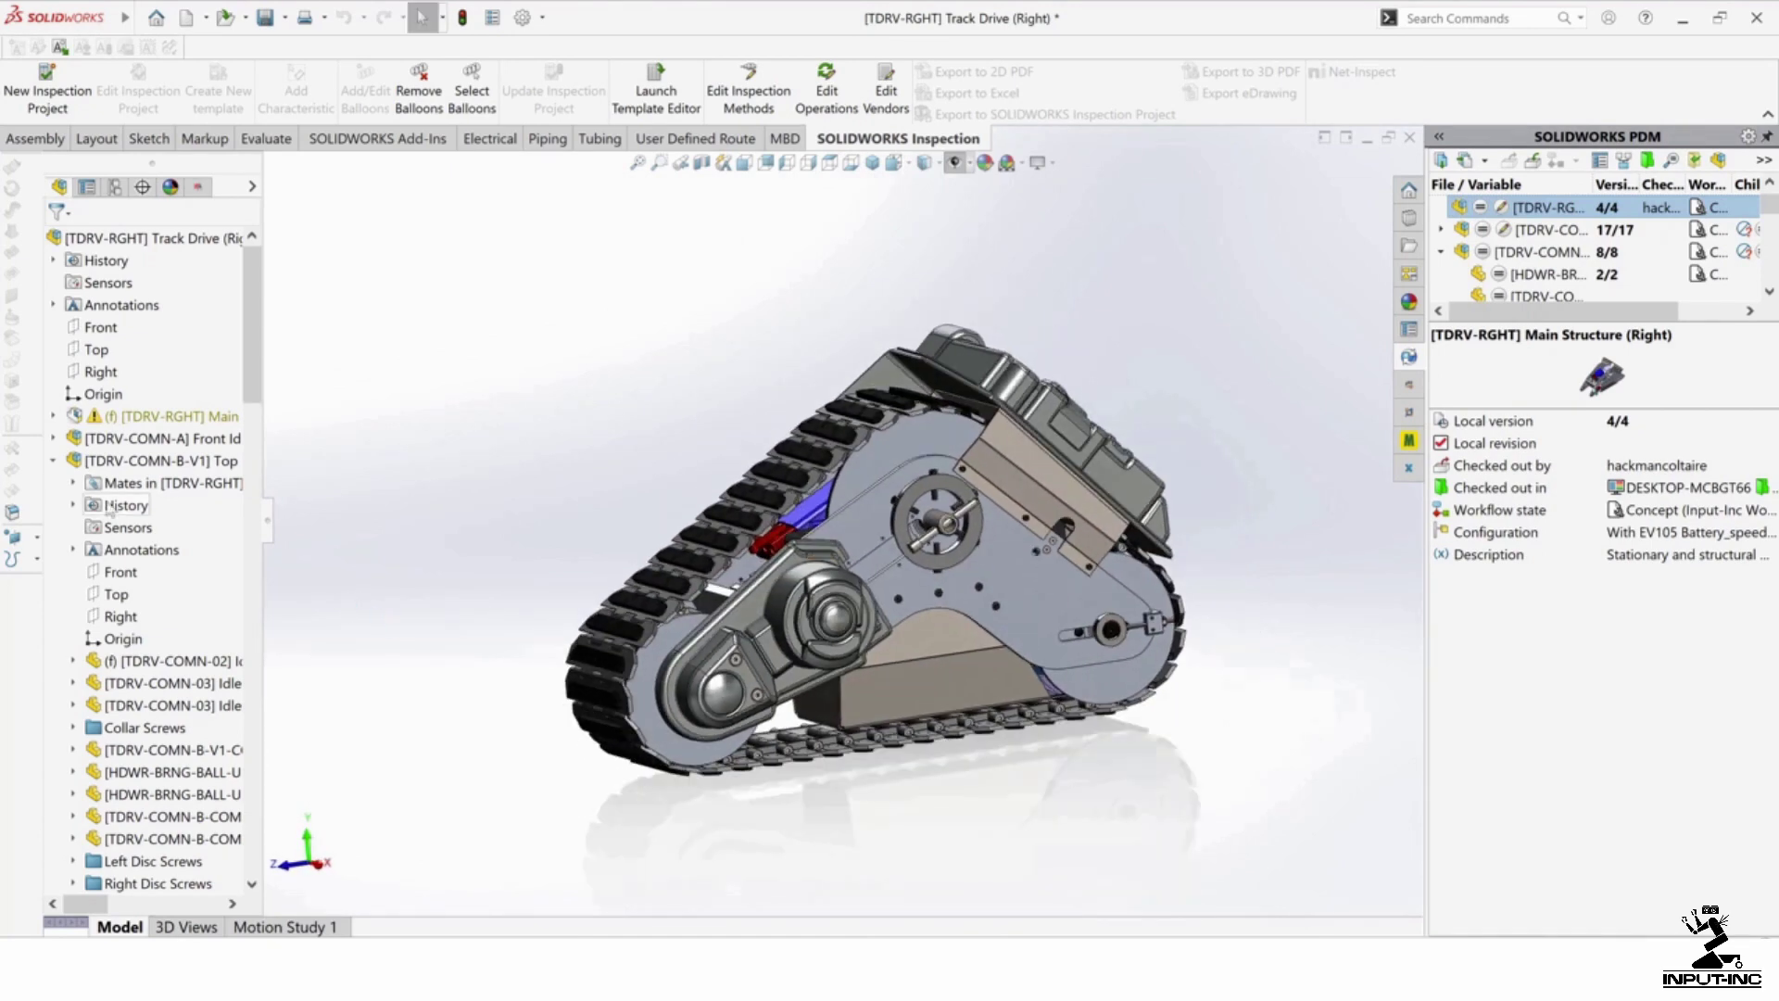
# Step: Collapse the Top Idler and Track Assembly tree nodes and orbit around the whole track drive
pyautogui.click(52, 461)
pyautogui.click(53, 594)
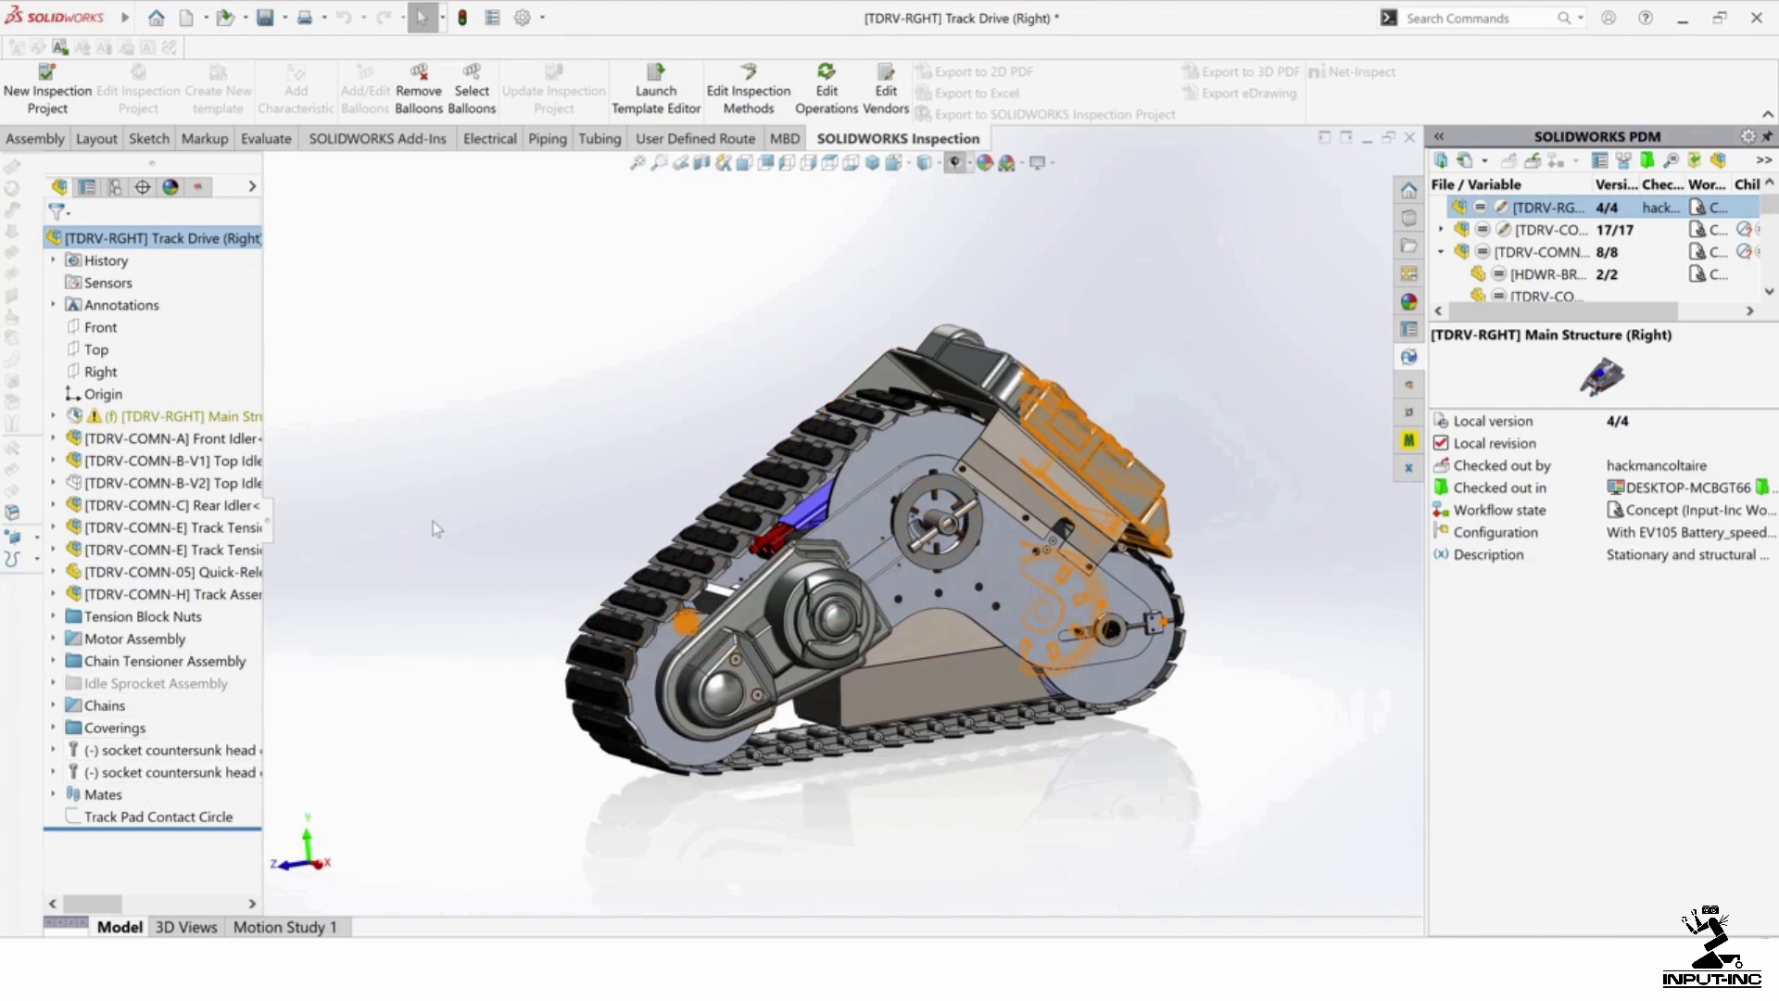
pyautogui.moveTo(555, 452); pyautogui.dragTo(451, 549, button='middle')
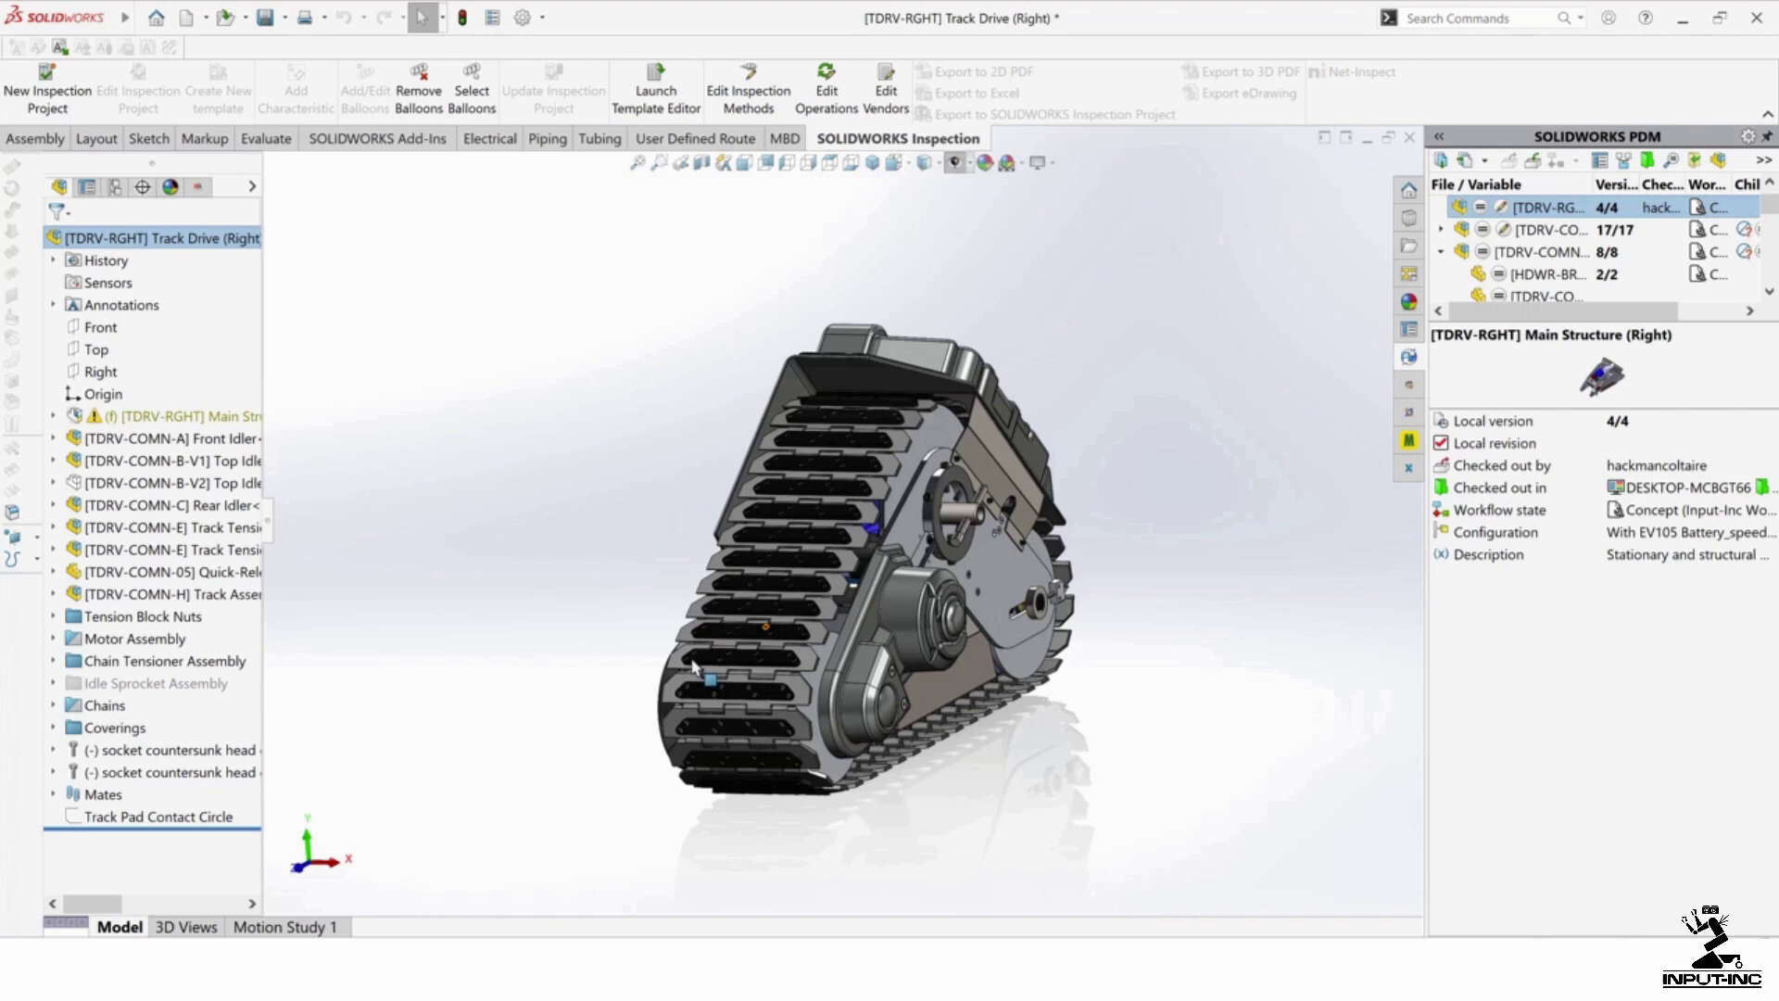
pyautogui.moveTo(703, 672); pyautogui.dragTo(582, 673, button='middle')
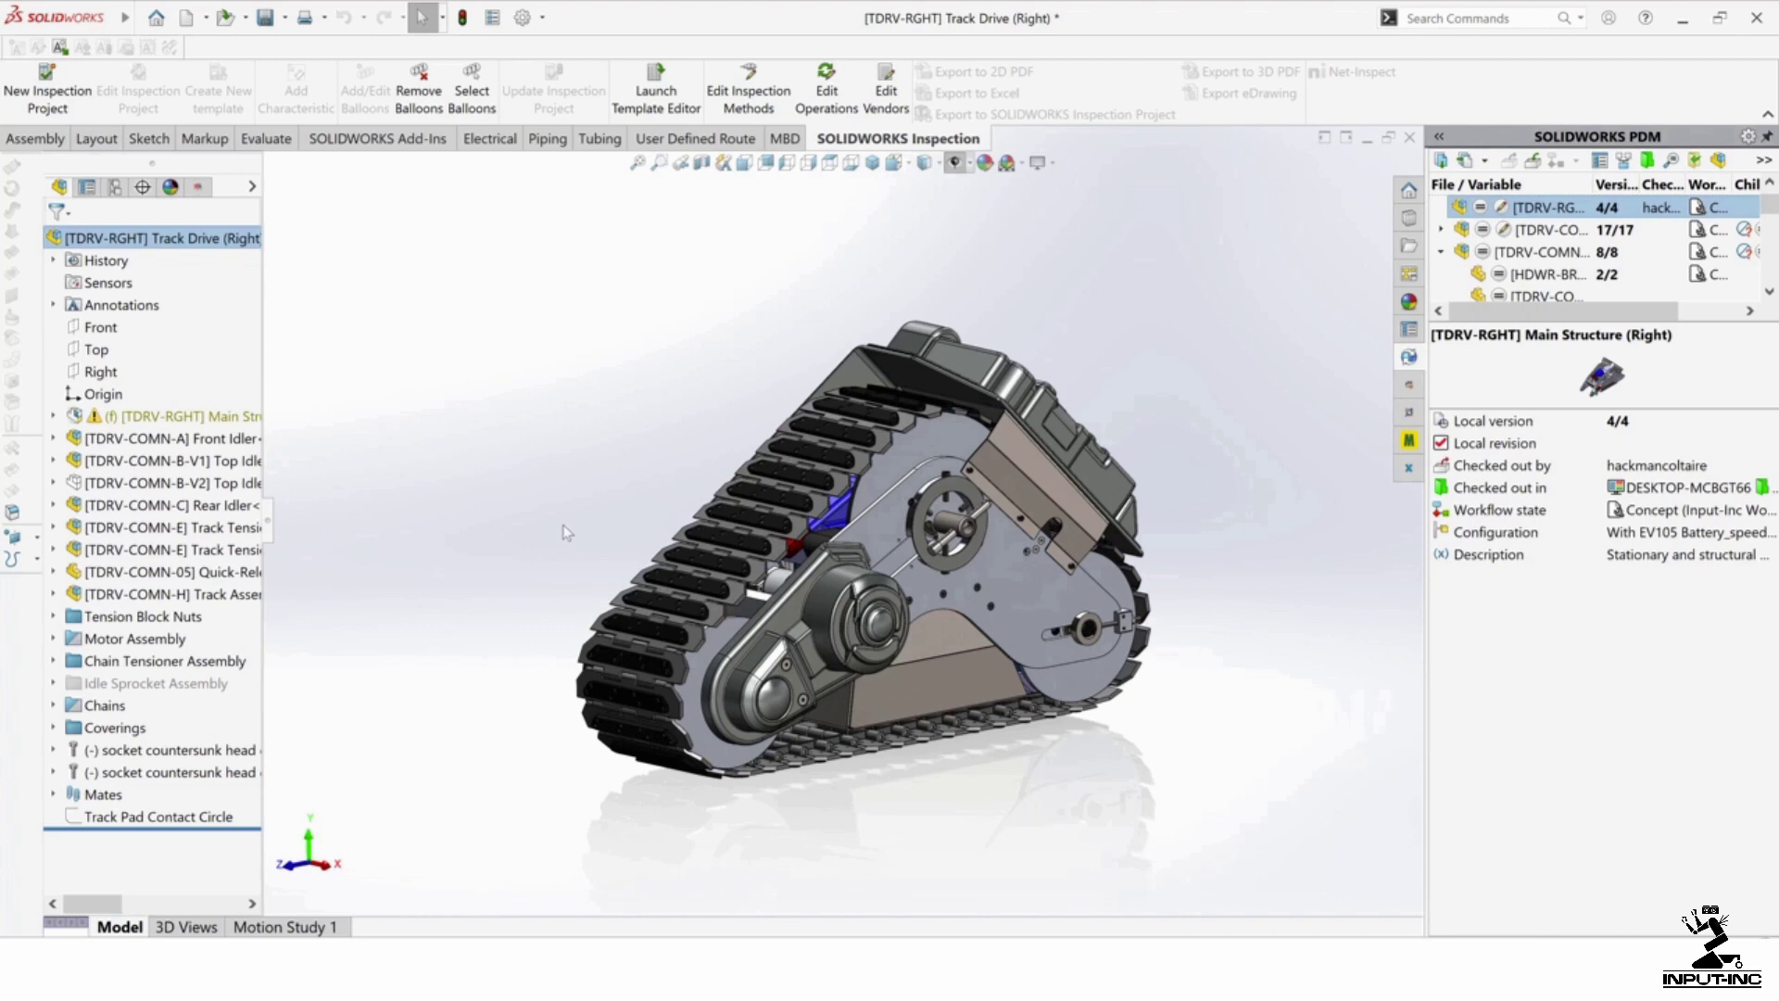
pyautogui.moveTo(575, 556); pyautogui.dragTo(665, 616, button='middle')
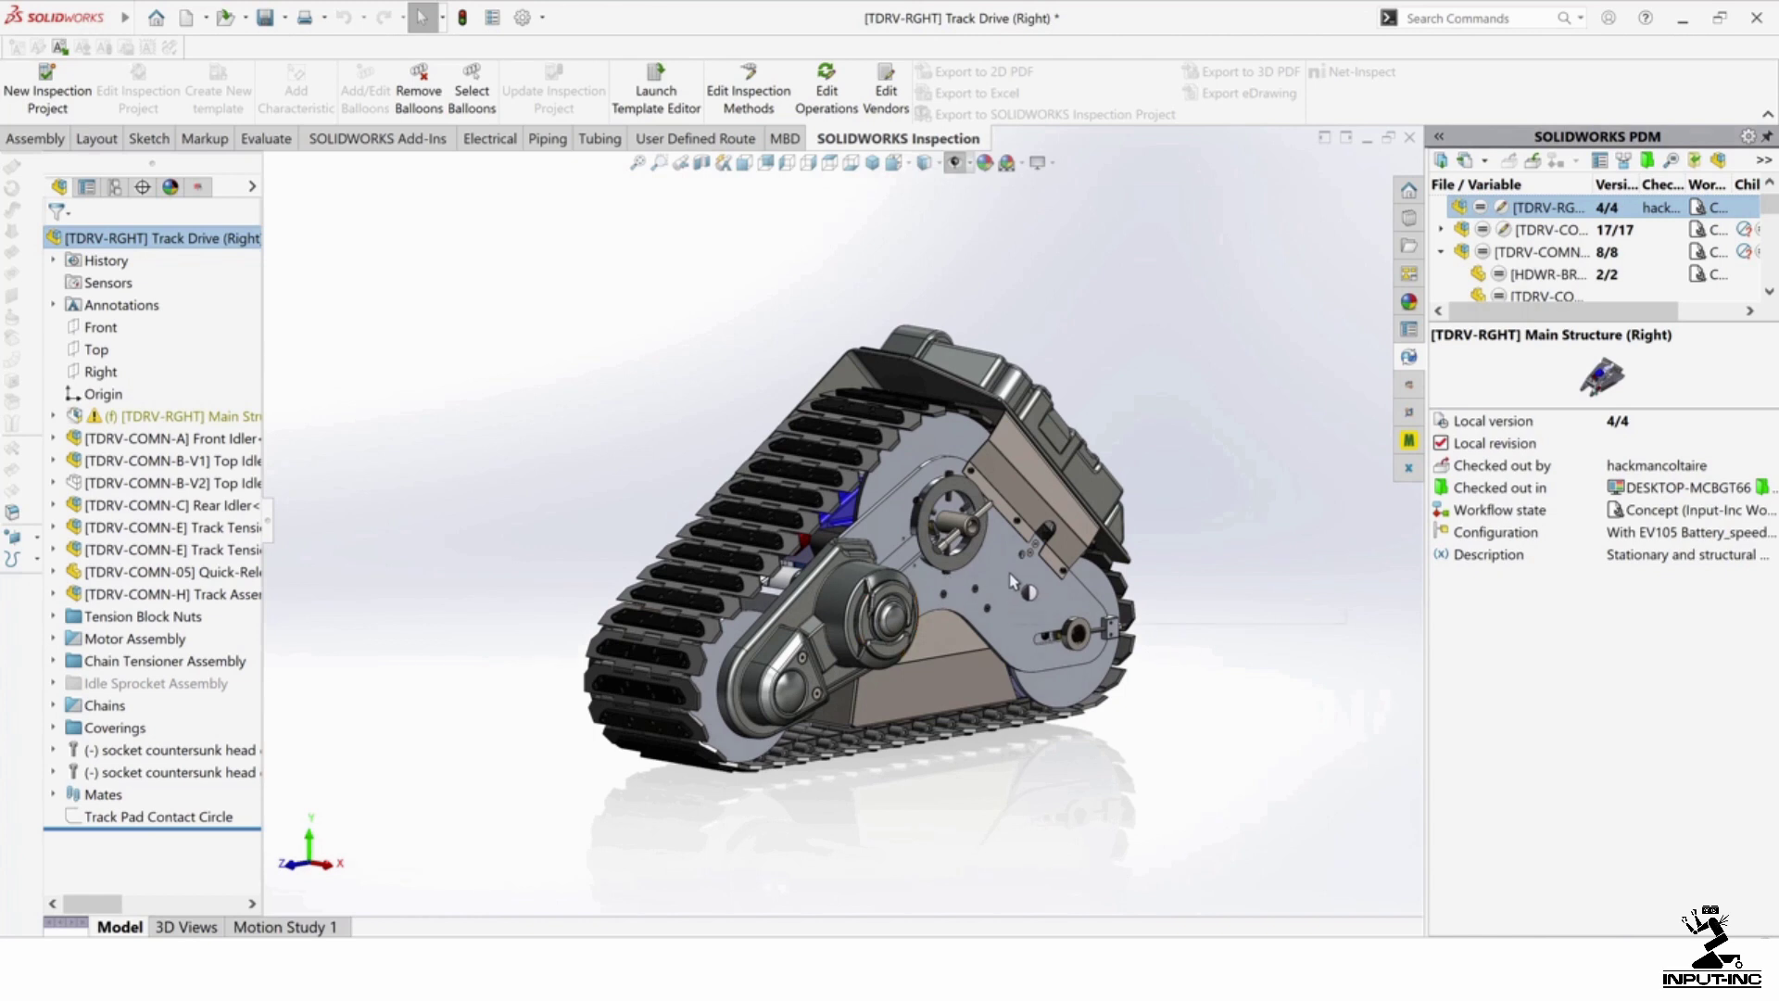
pyautogui.scroll(-2, 998, 569)
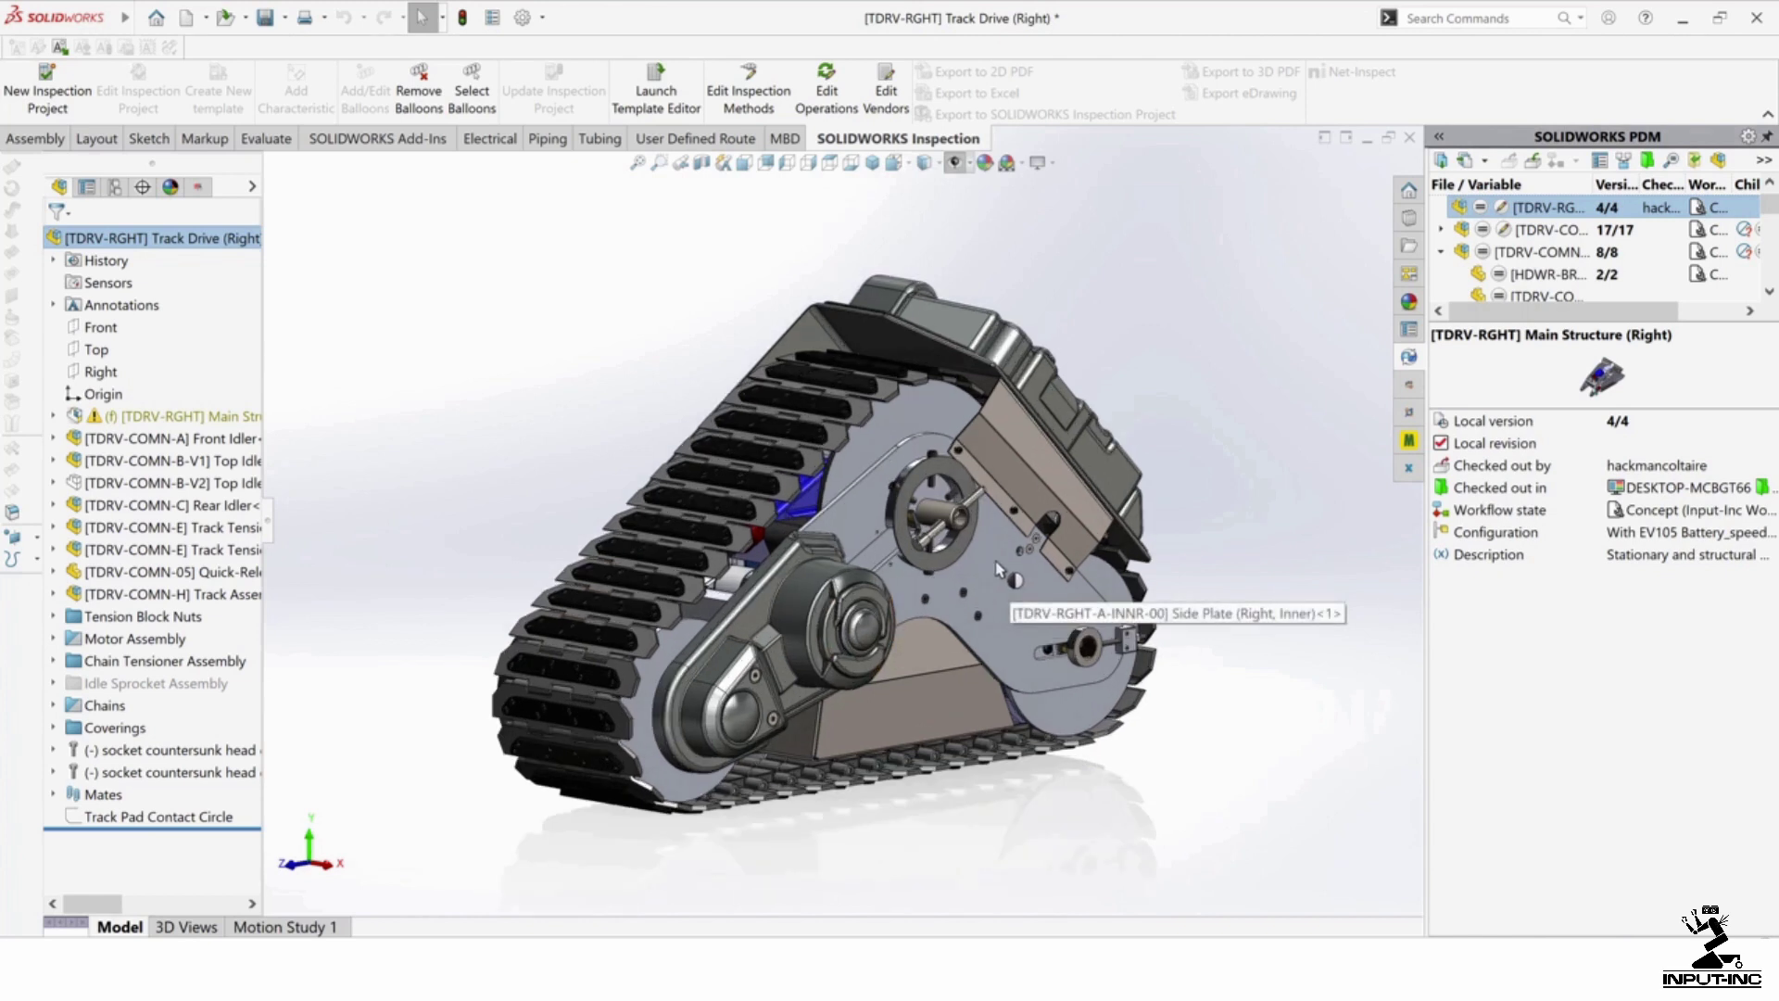
pyautogui.scroll(-1, 998, 569)
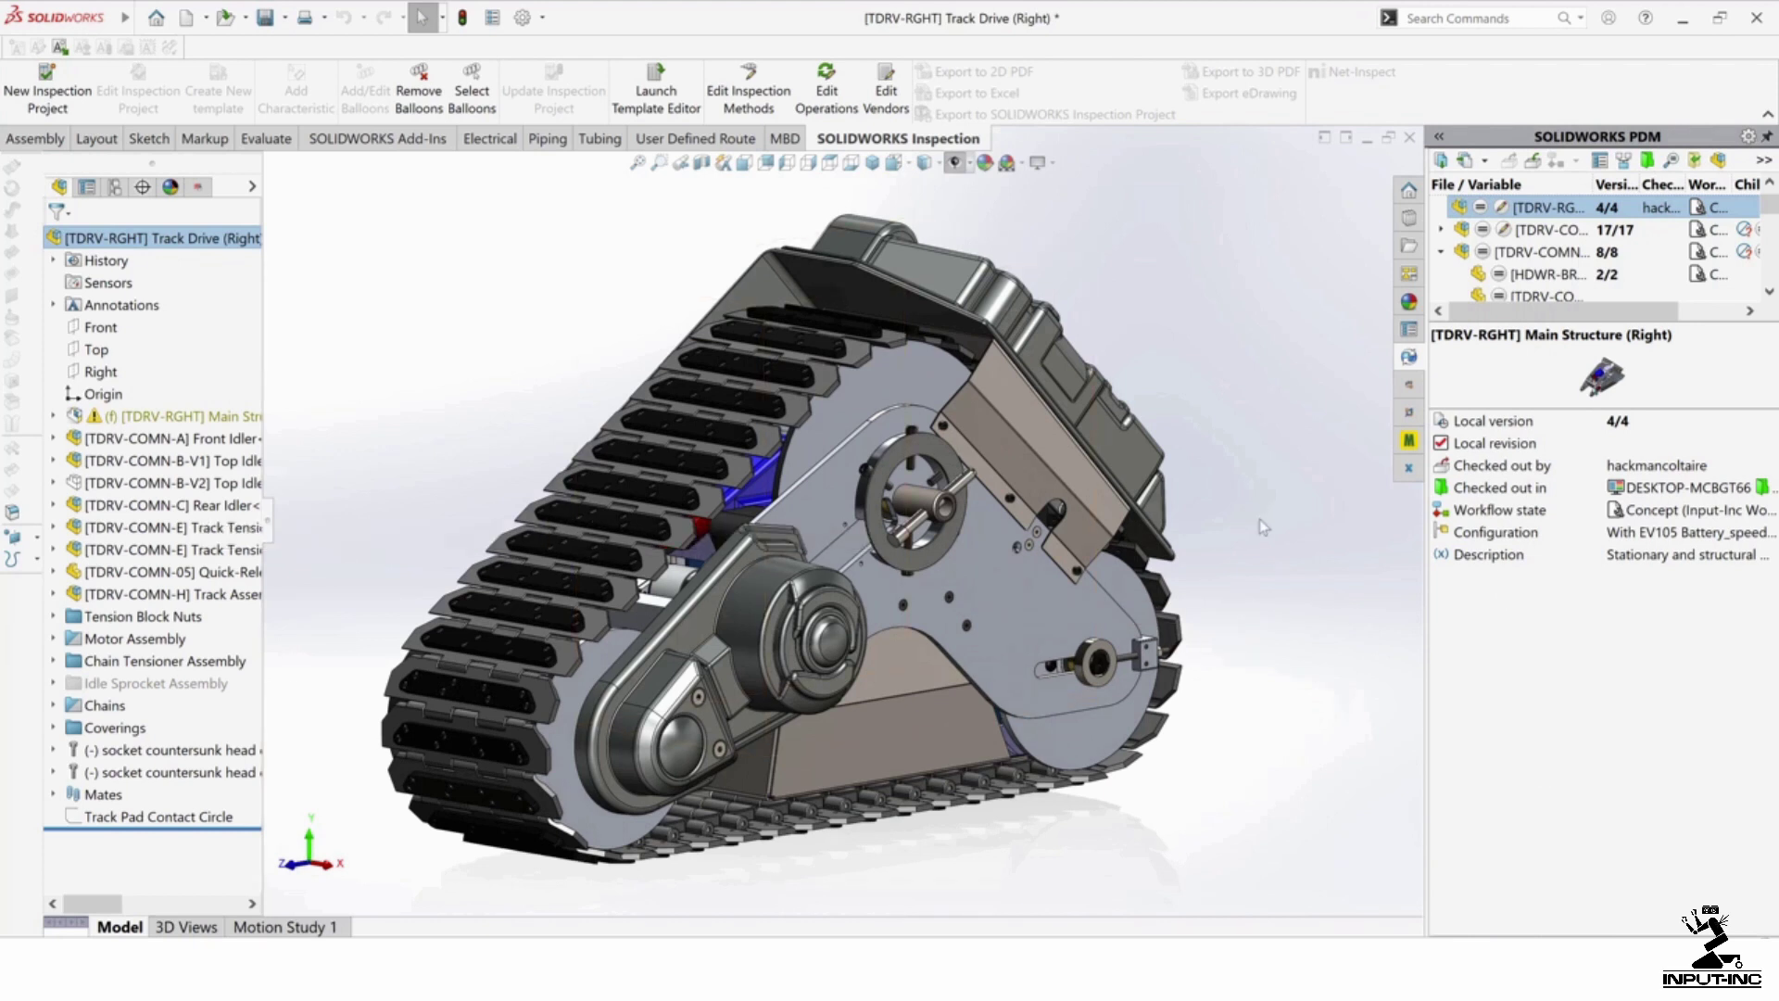
# Step: Check the Track Assembly's Speedpak Options, then select Main Structure to read its out-of-date SpeedPak warning
pyautogui.click(159, 594)
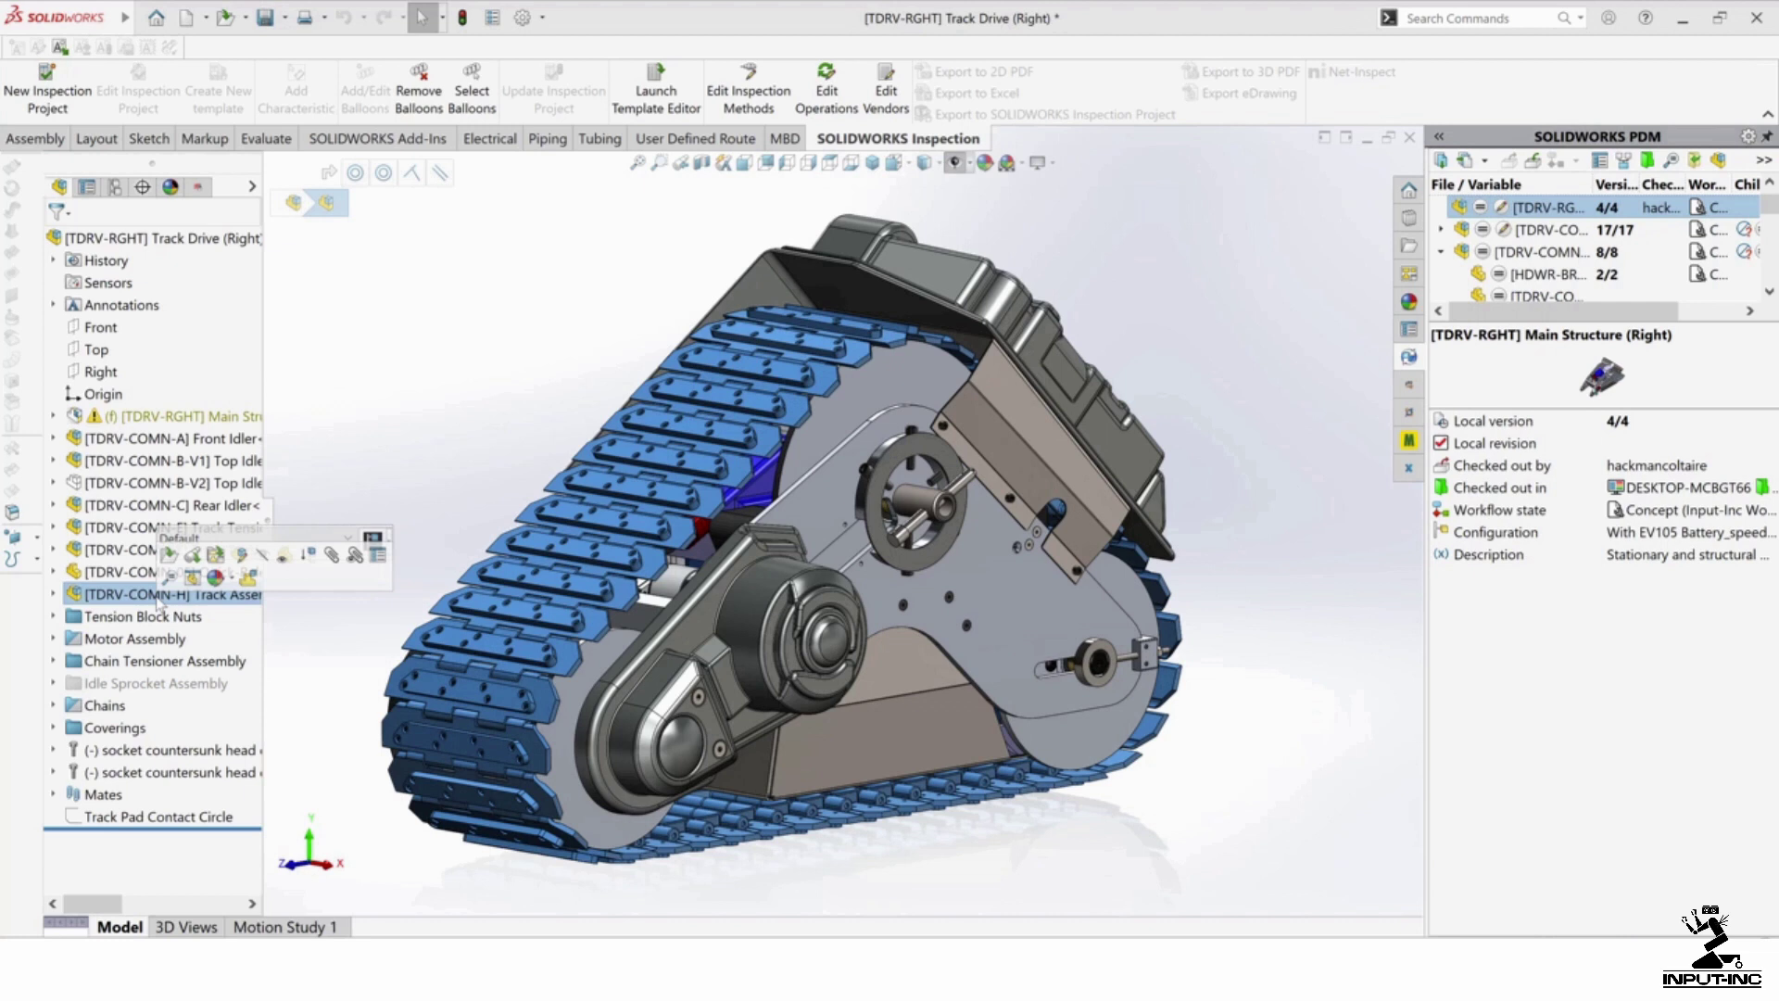
pyautogui.rightClick(140, 599)
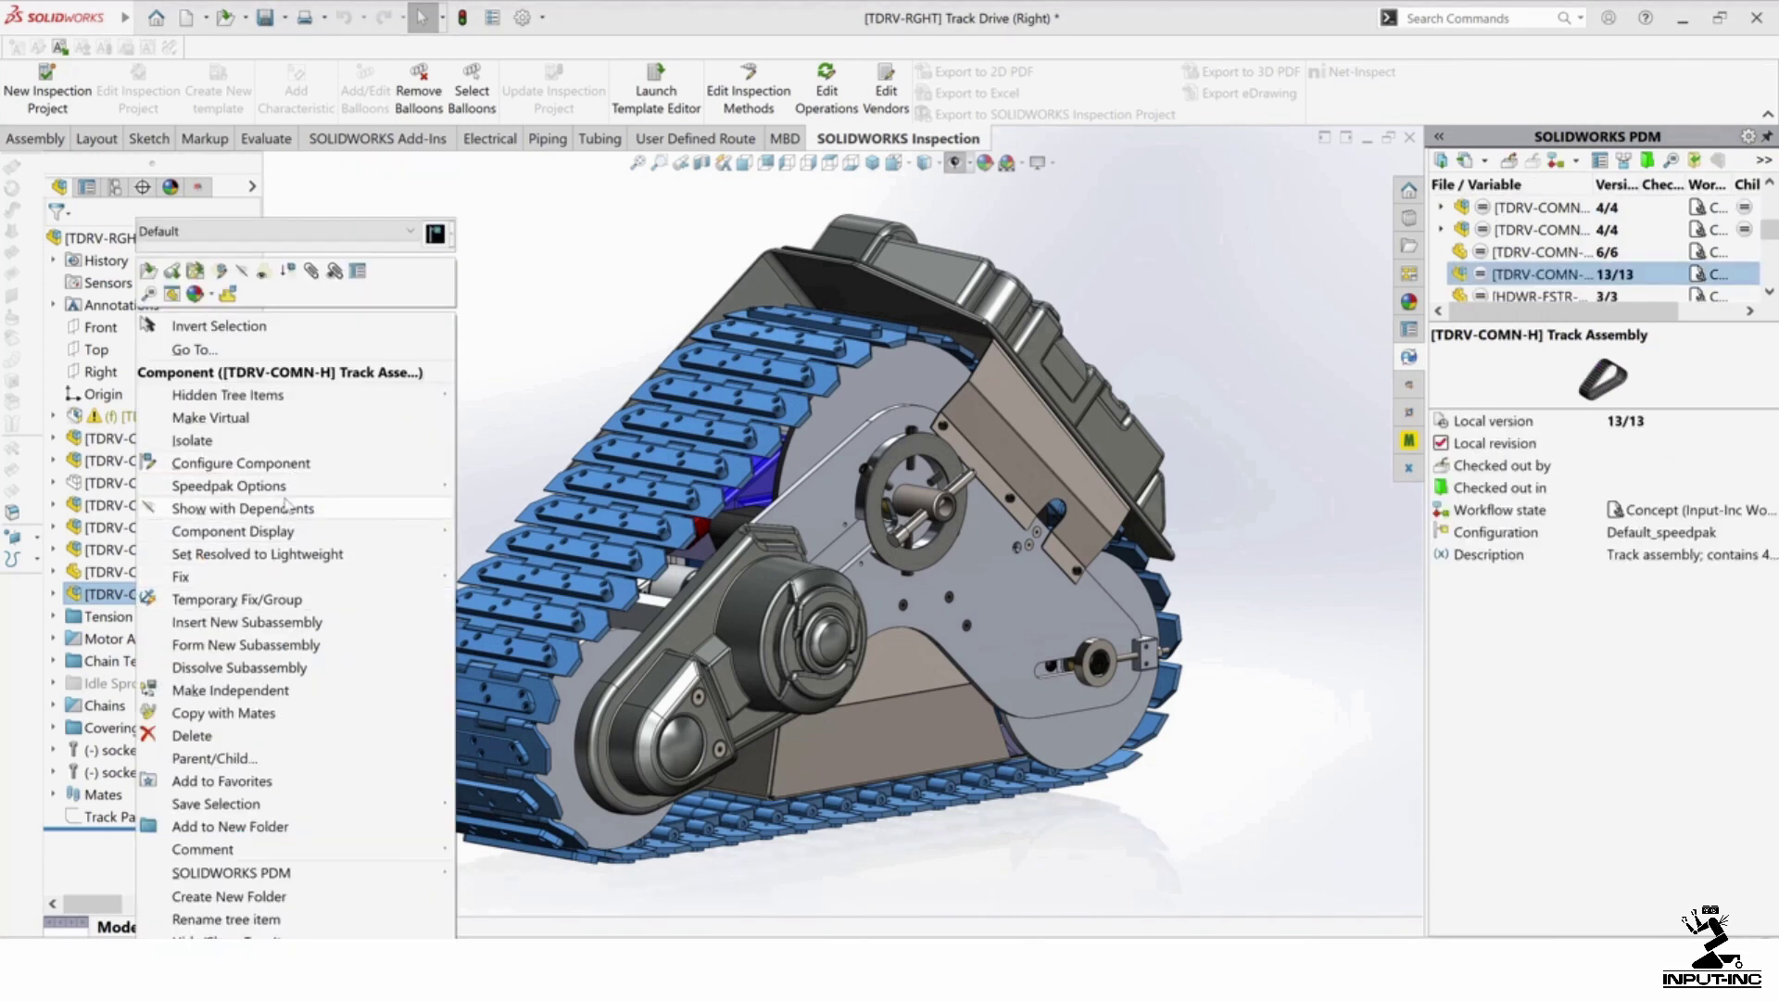
pyautogui.moveTo(289, 496)
pyautogui.click(523, 425)
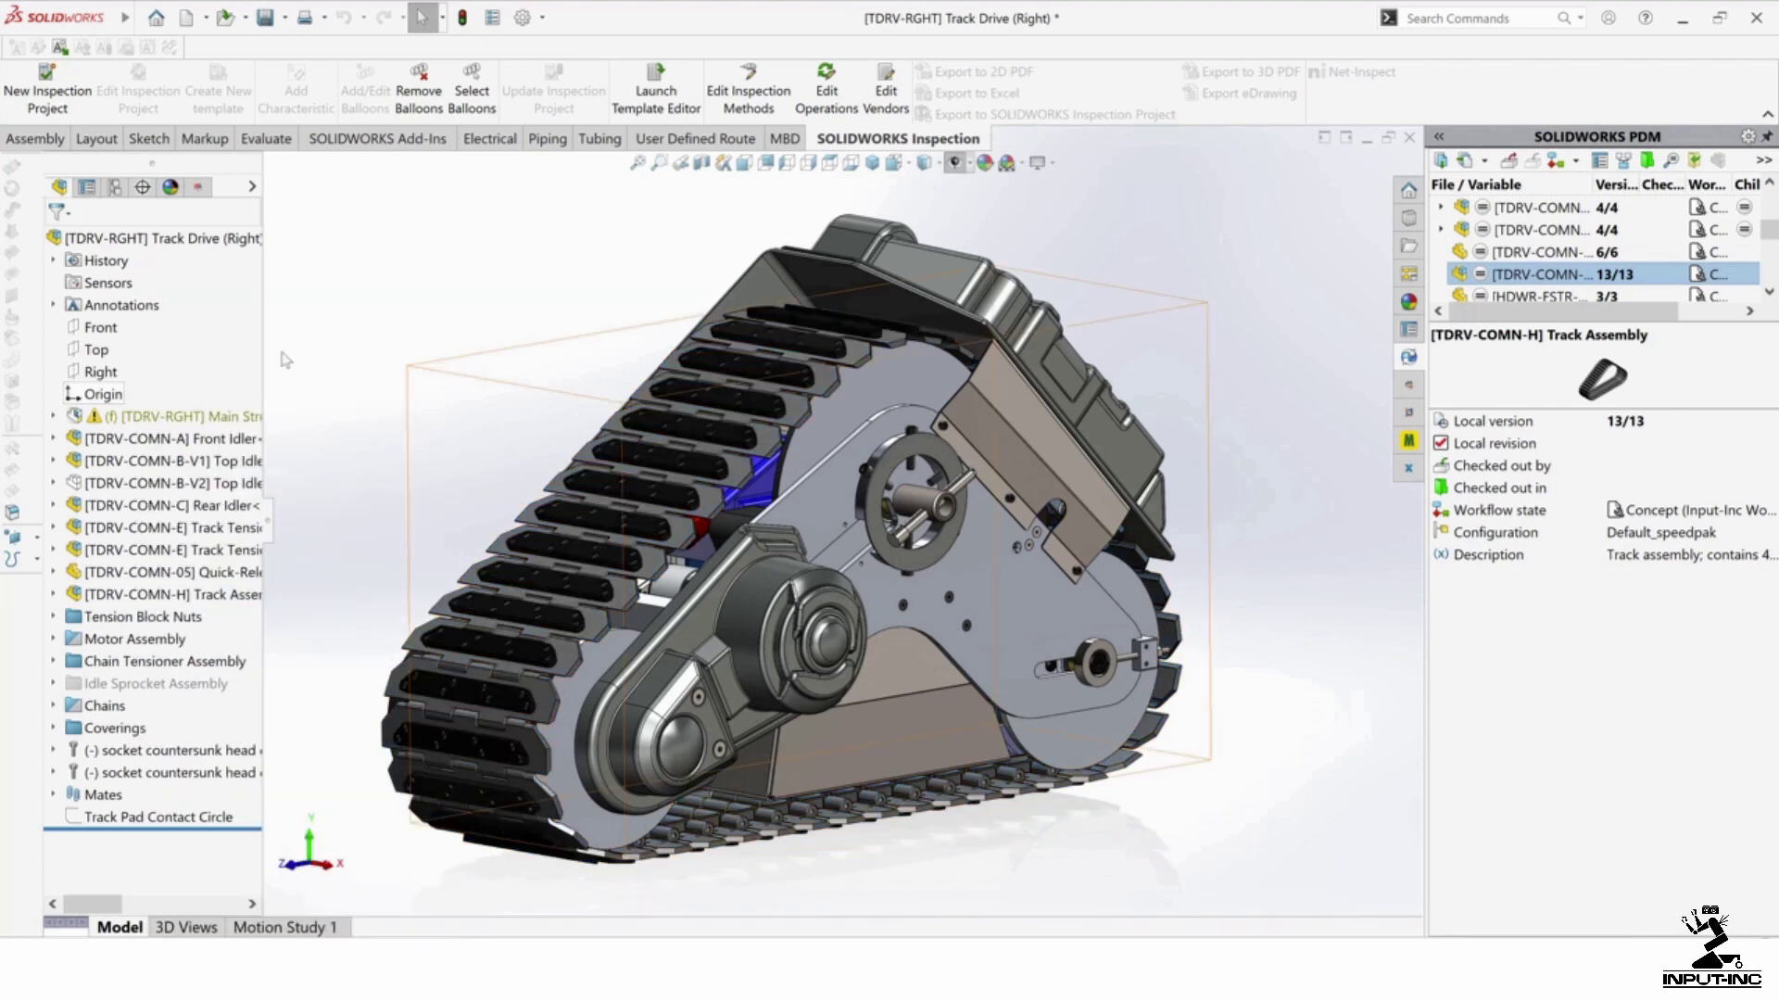
pyautogui.click(114, 425)
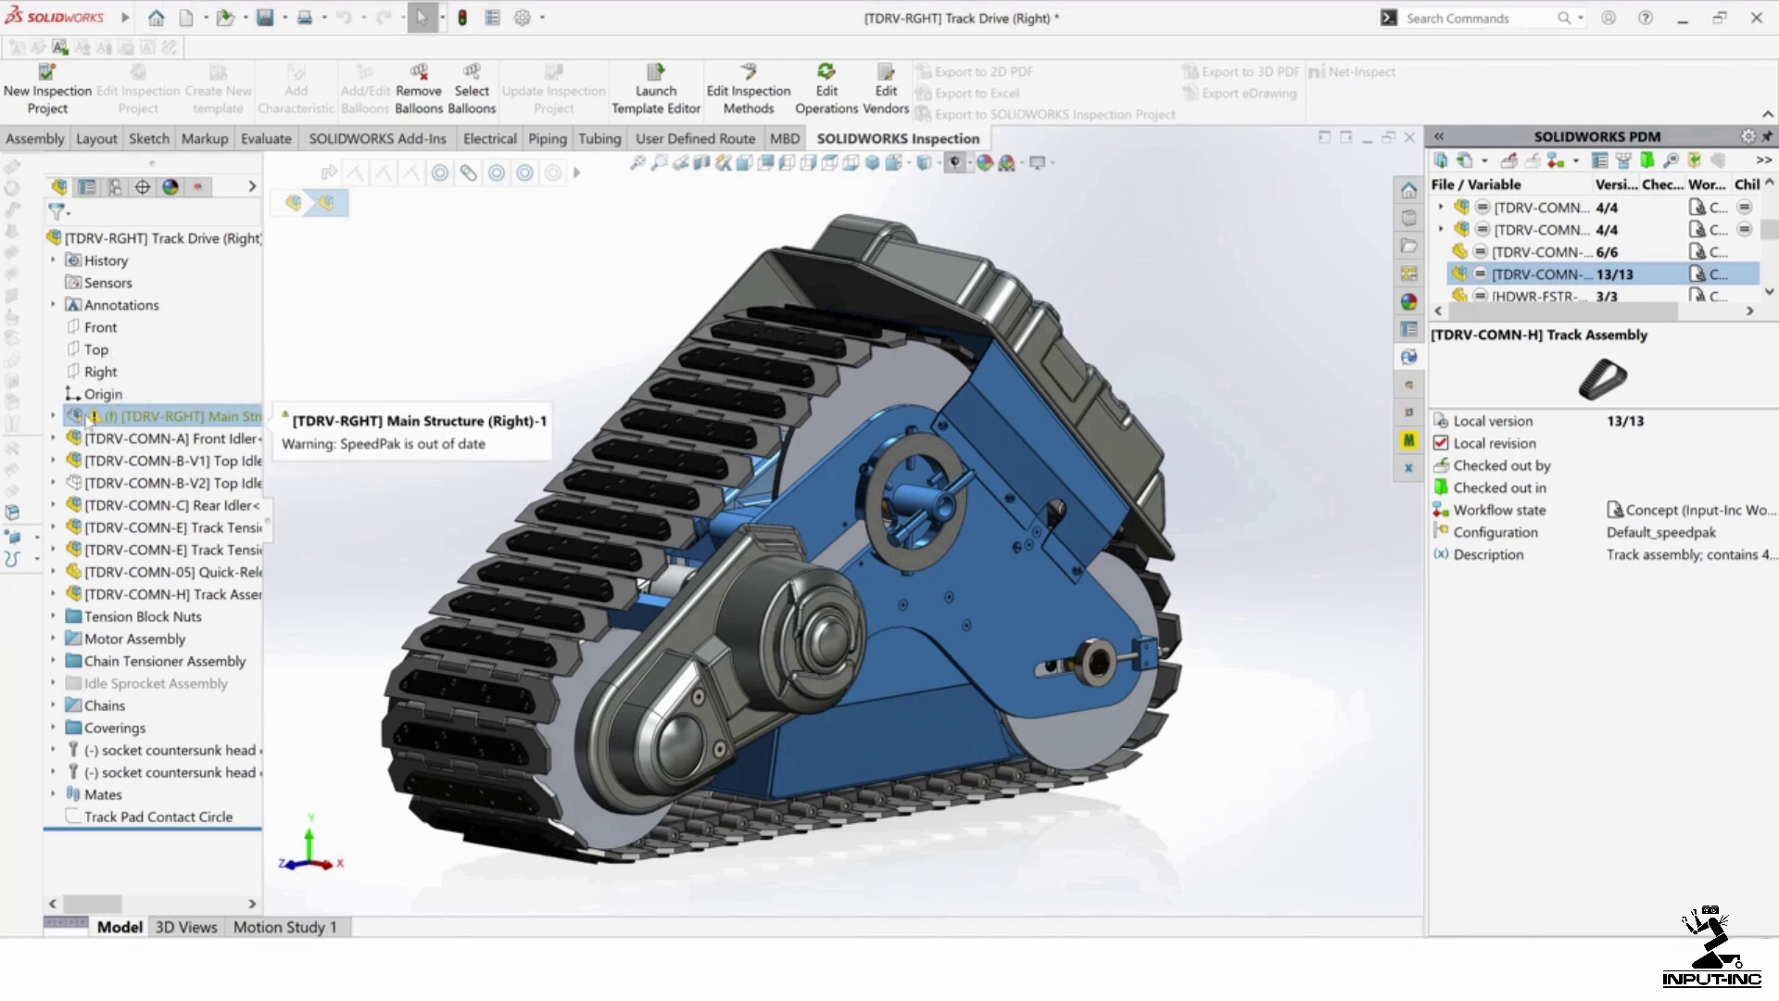
# Step: Close Track Drive without saving and open [TDRV-RGHT] Main Structure (Right).SLDASM with Use Speedpak unchecked
pyautogui.hotkey('ctrl', 's')
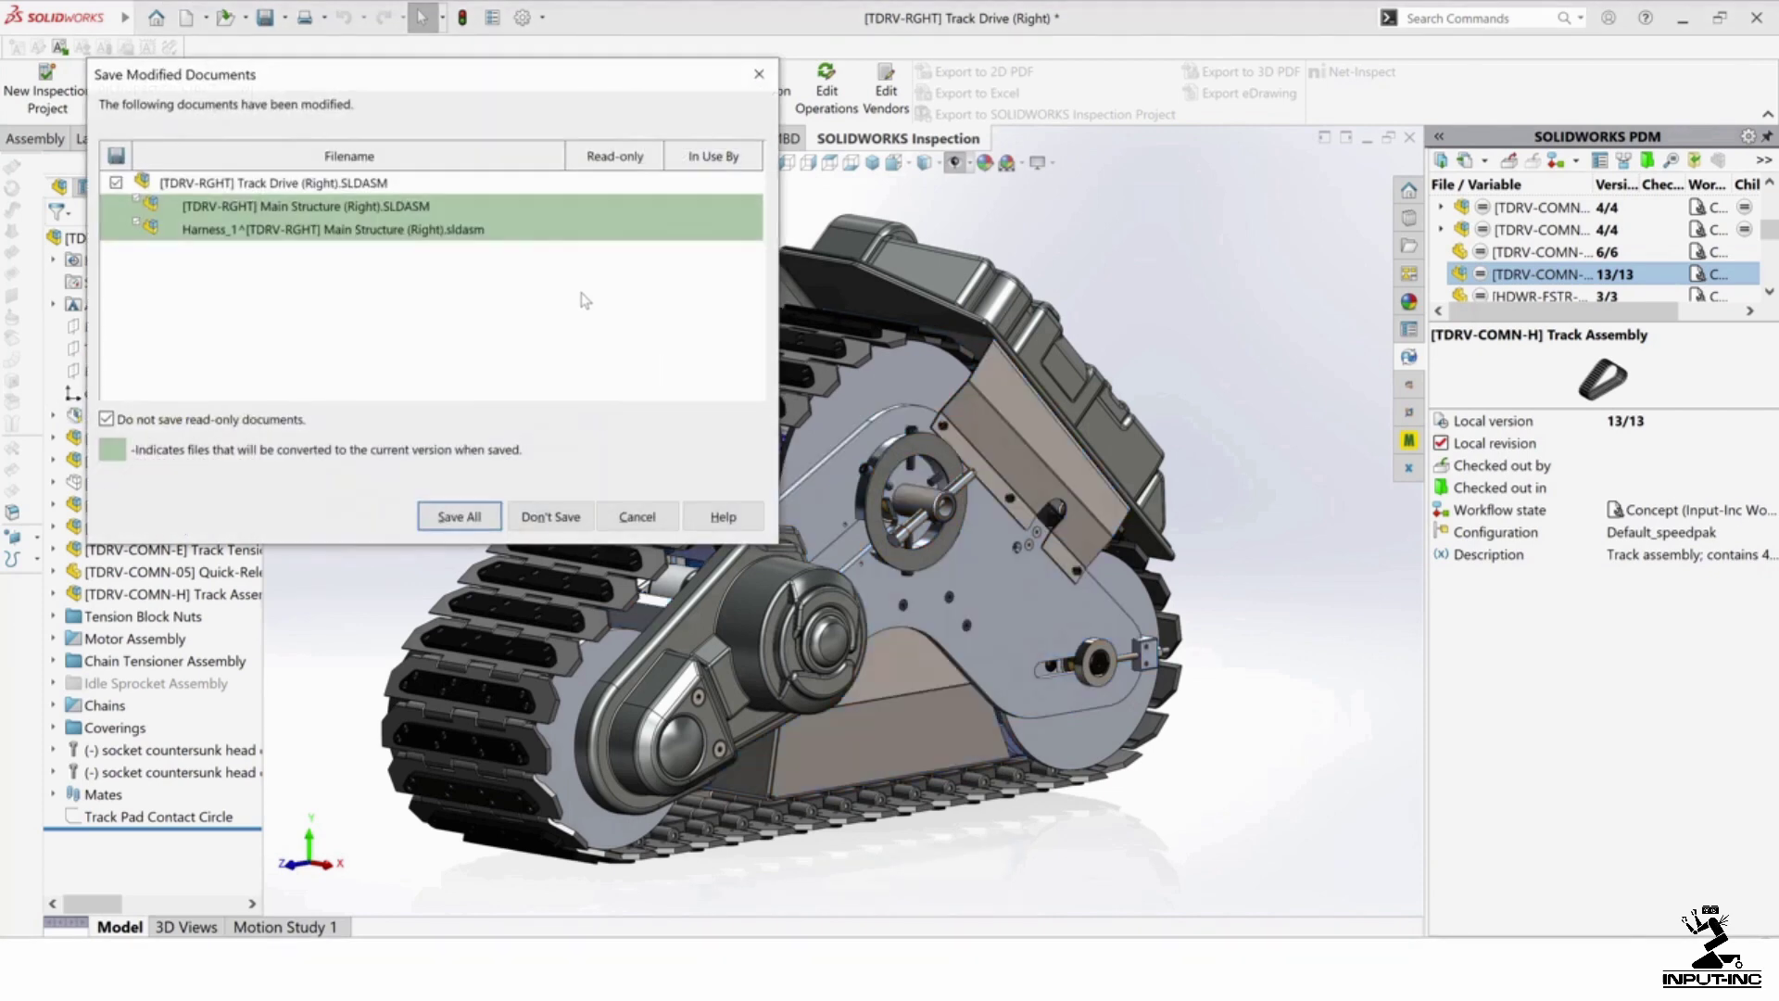
pyautogui.click(536, 519)
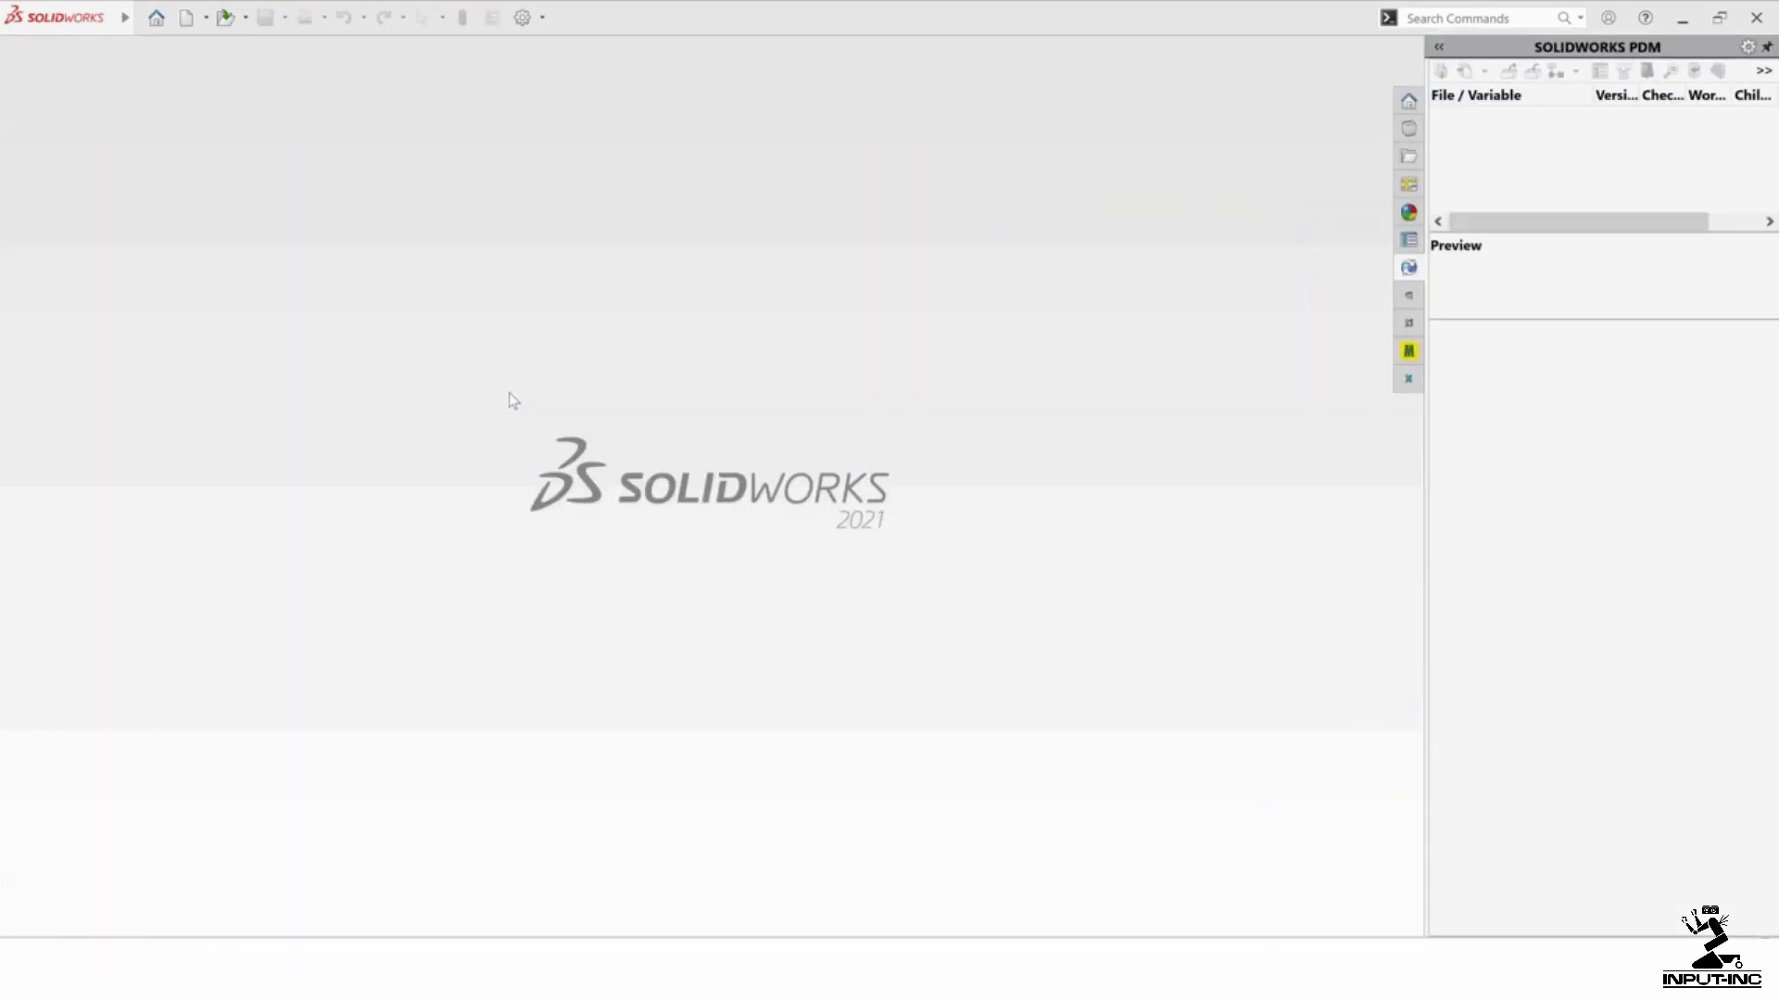
pyautogui.hotkey('ctrl', 'o')
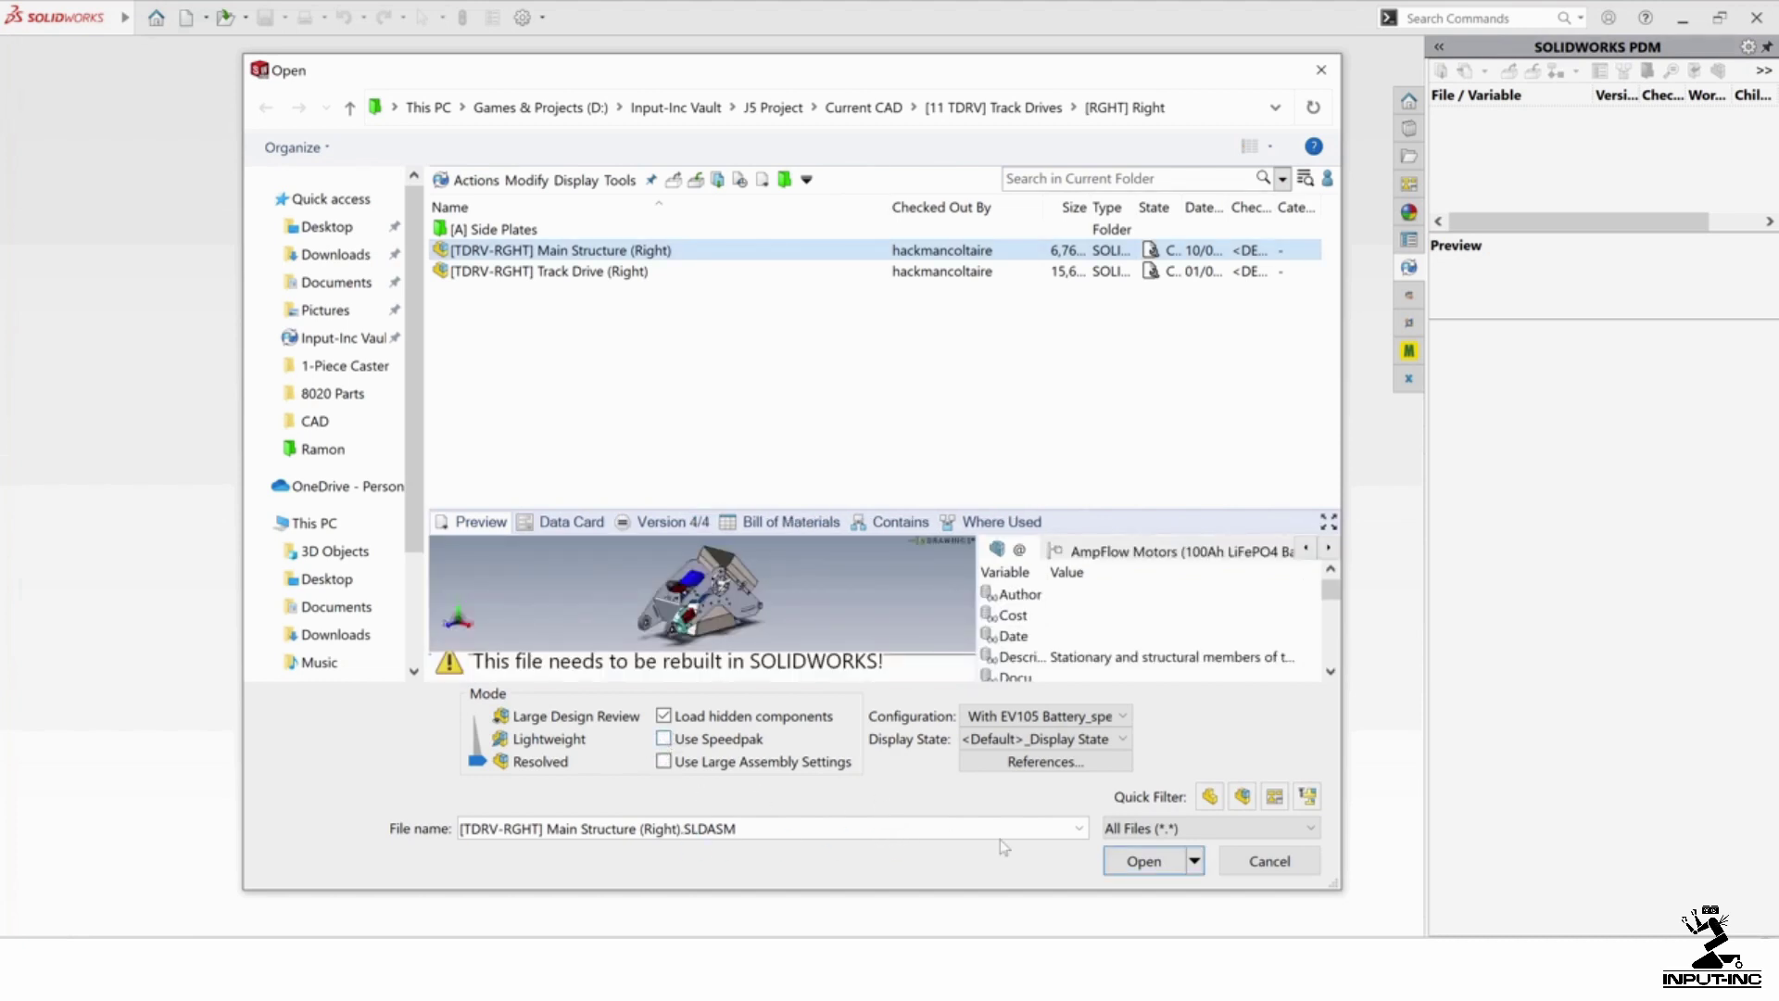
pyautogui.click(1147, 860)
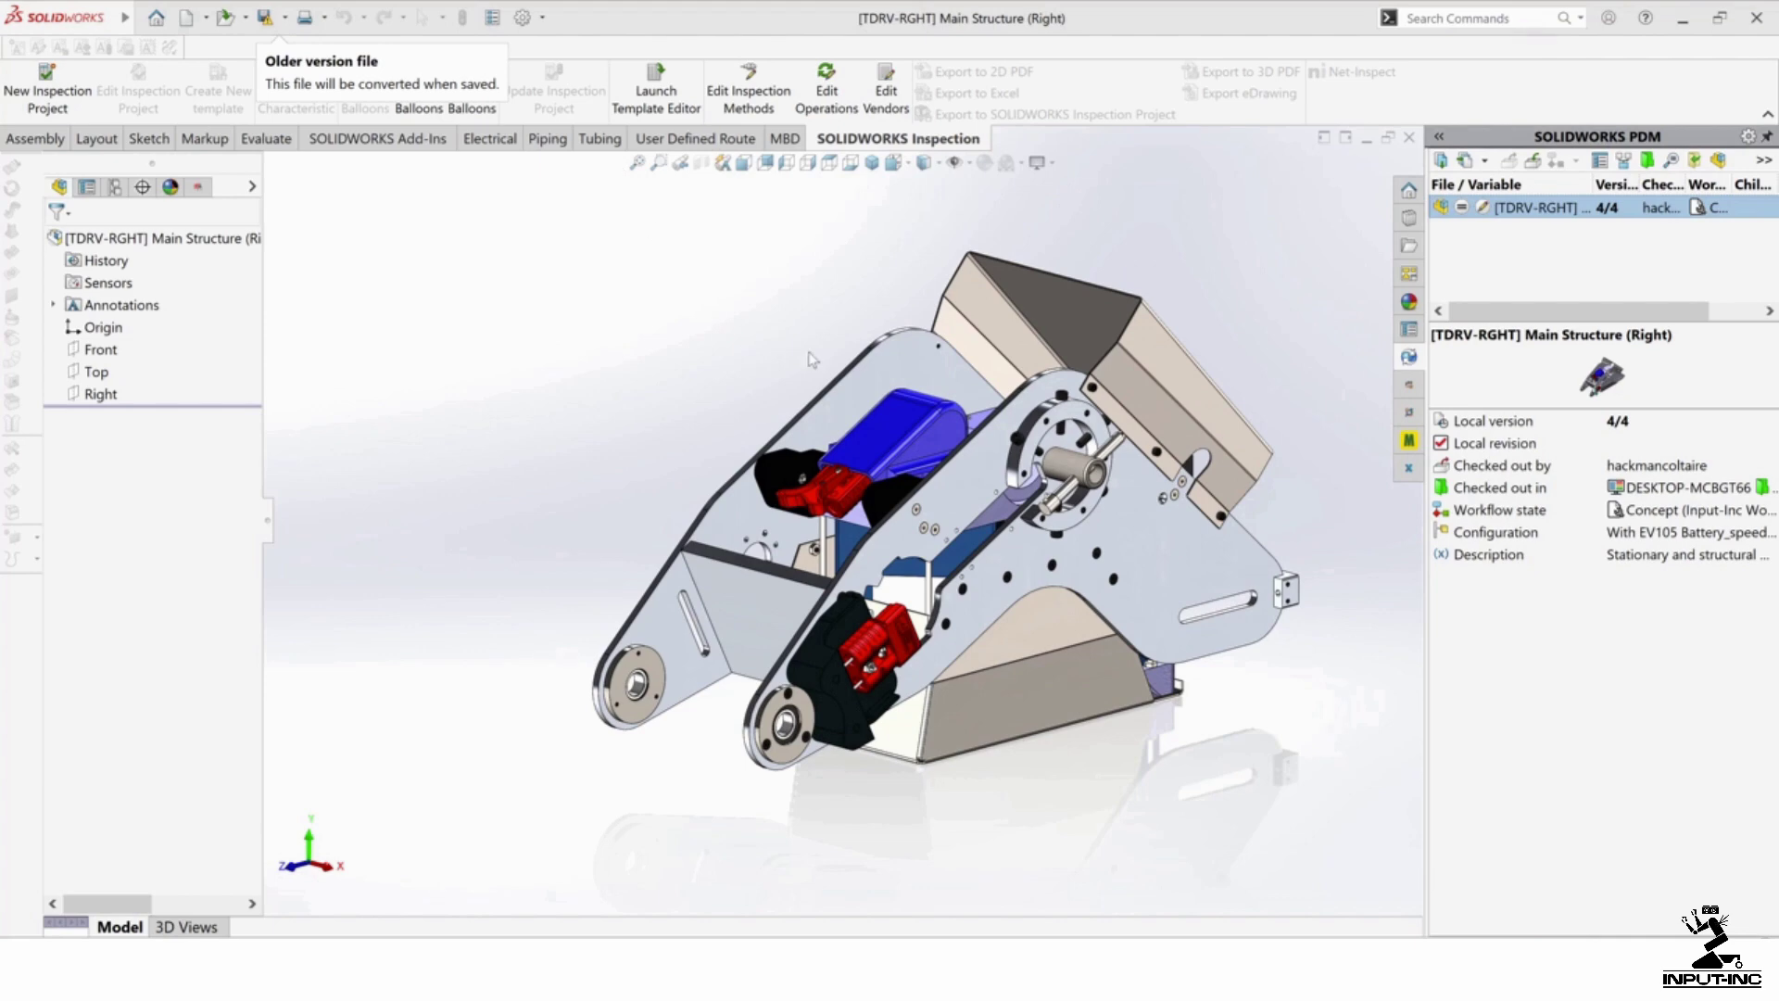
# Step: Orbit the Main Structure assembly and show its configurations in ConfigurationManager
pyautogui.moveTo(1218, 535); pyautogui.dragTo(1112, 519, button='middle')
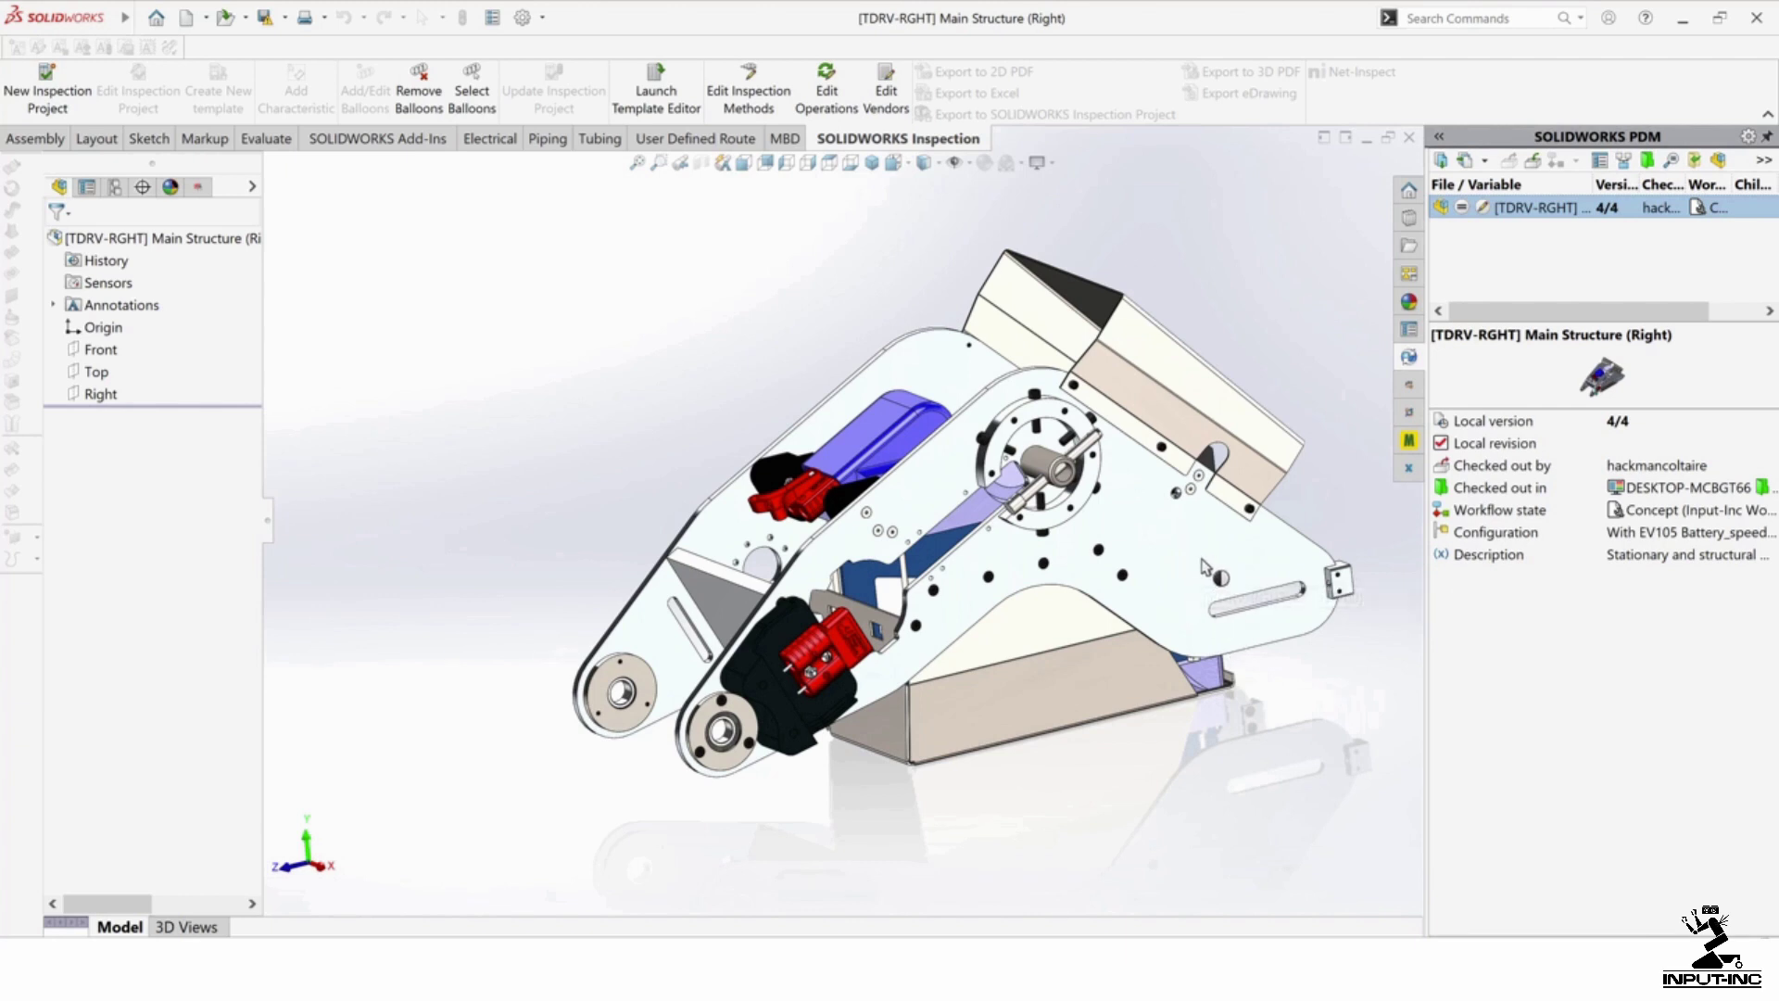
pyautogui.click(158, 241)
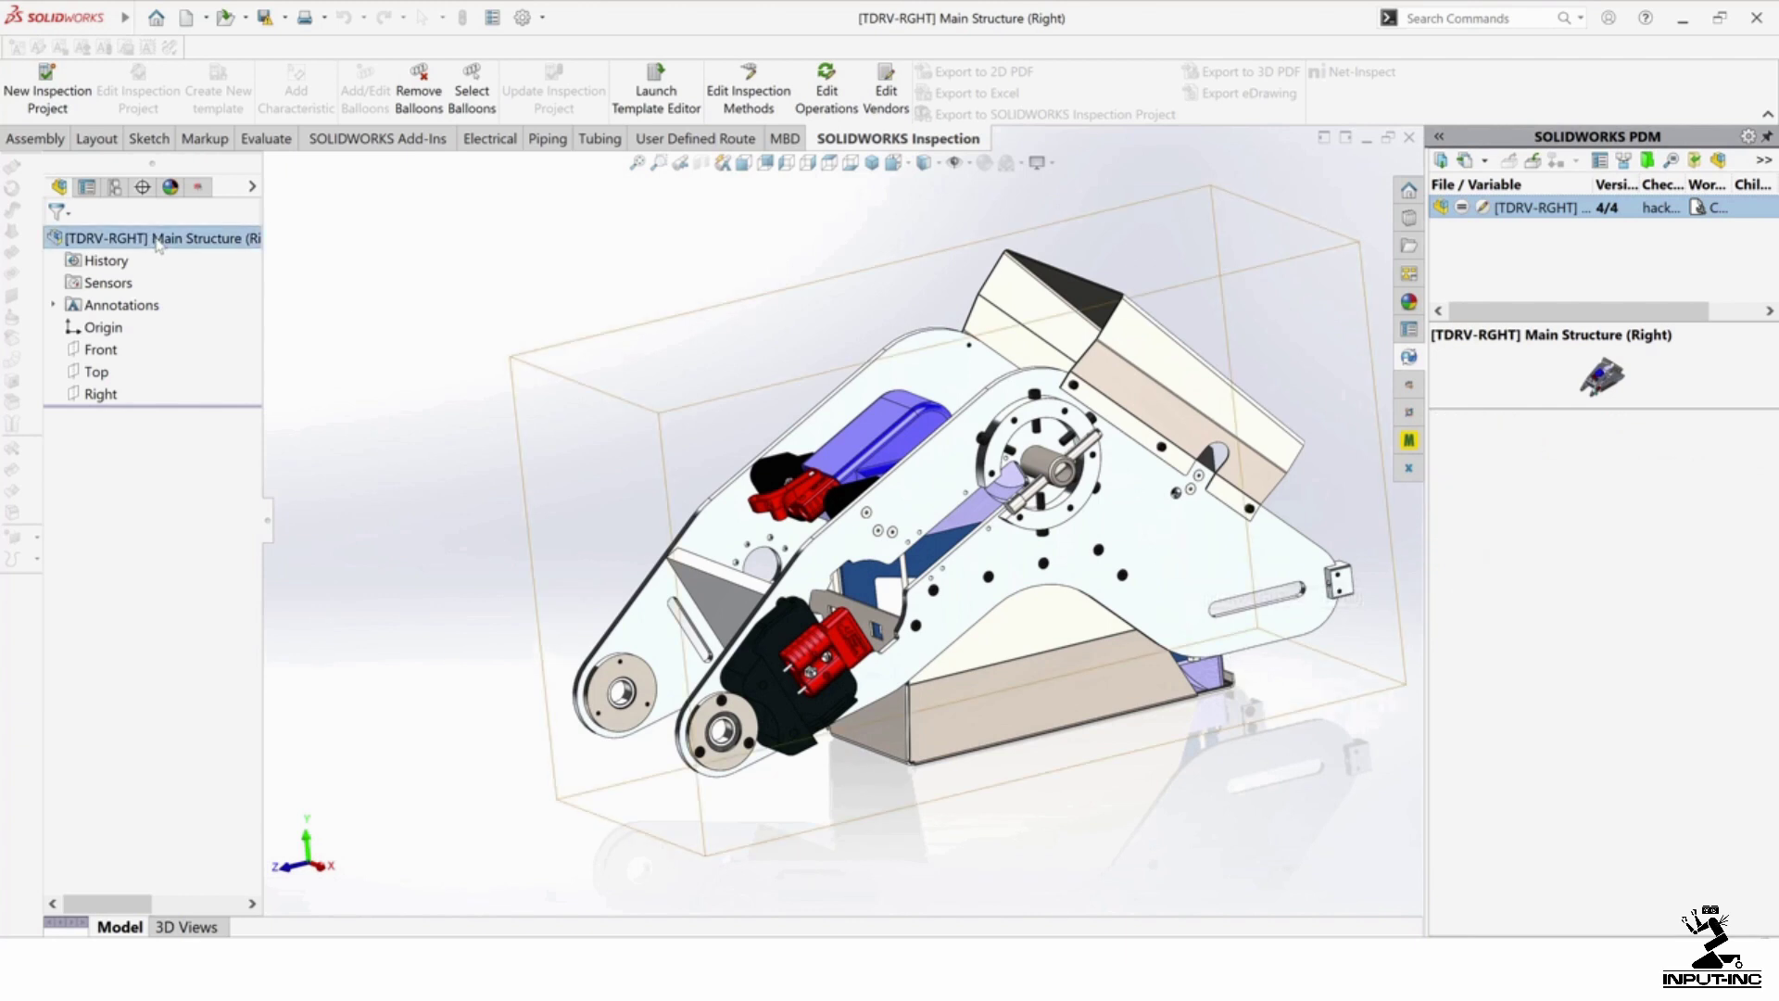
pyautogui.rightClick(159, 243)
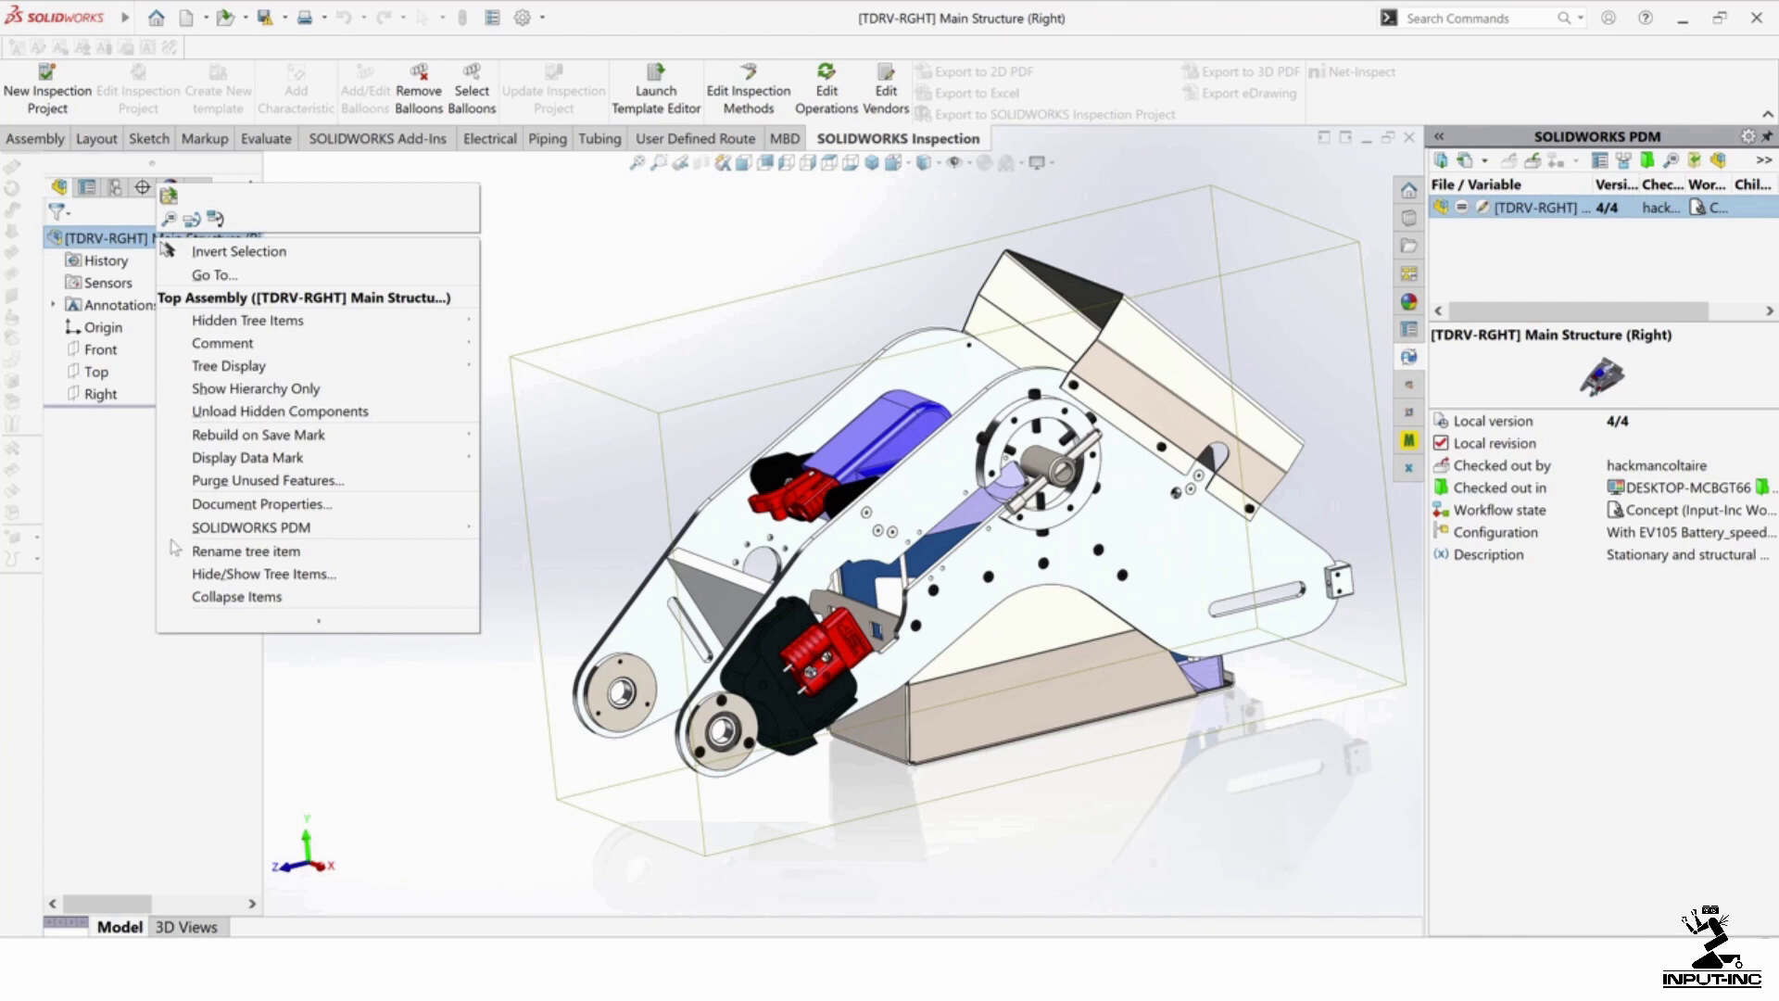
pyautogui.click(100, 524)
pyautogui.click(115, 188)
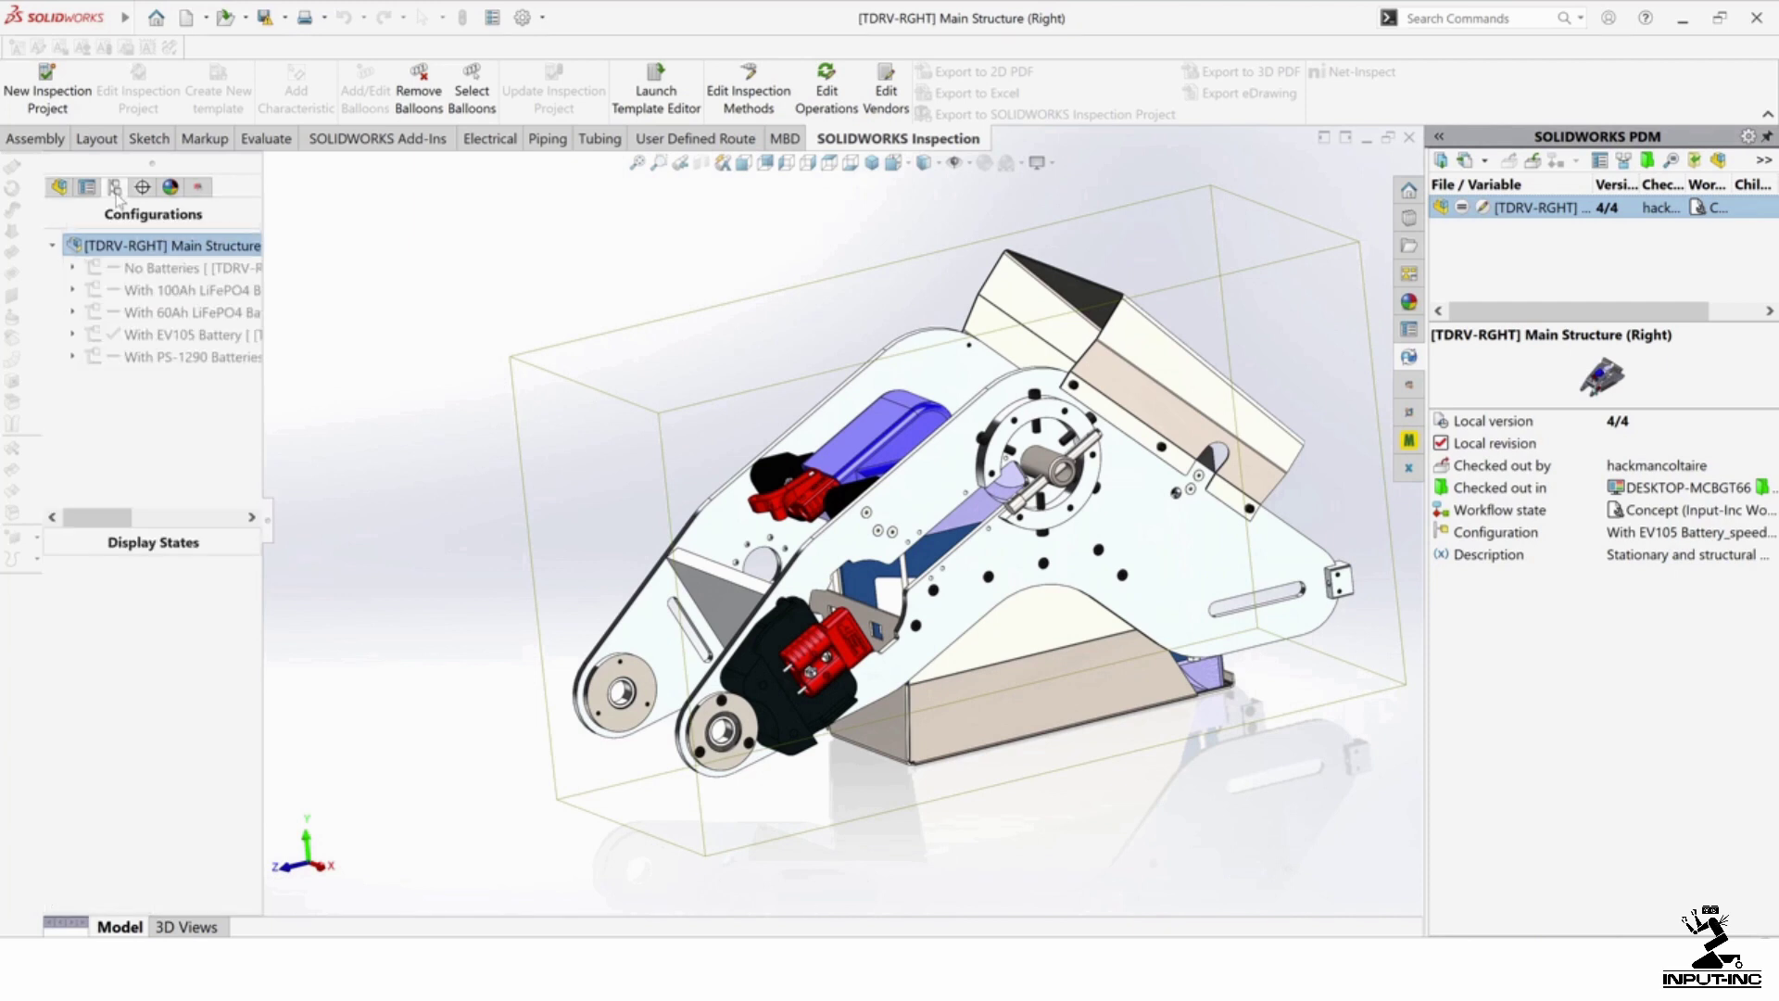
# Step: Expand all five configurations and activate With EV105 Battery_speedpak, then the parent With EV105 Battery
pyautogui.click(73, 357)
pyautogui.click(72, 336)
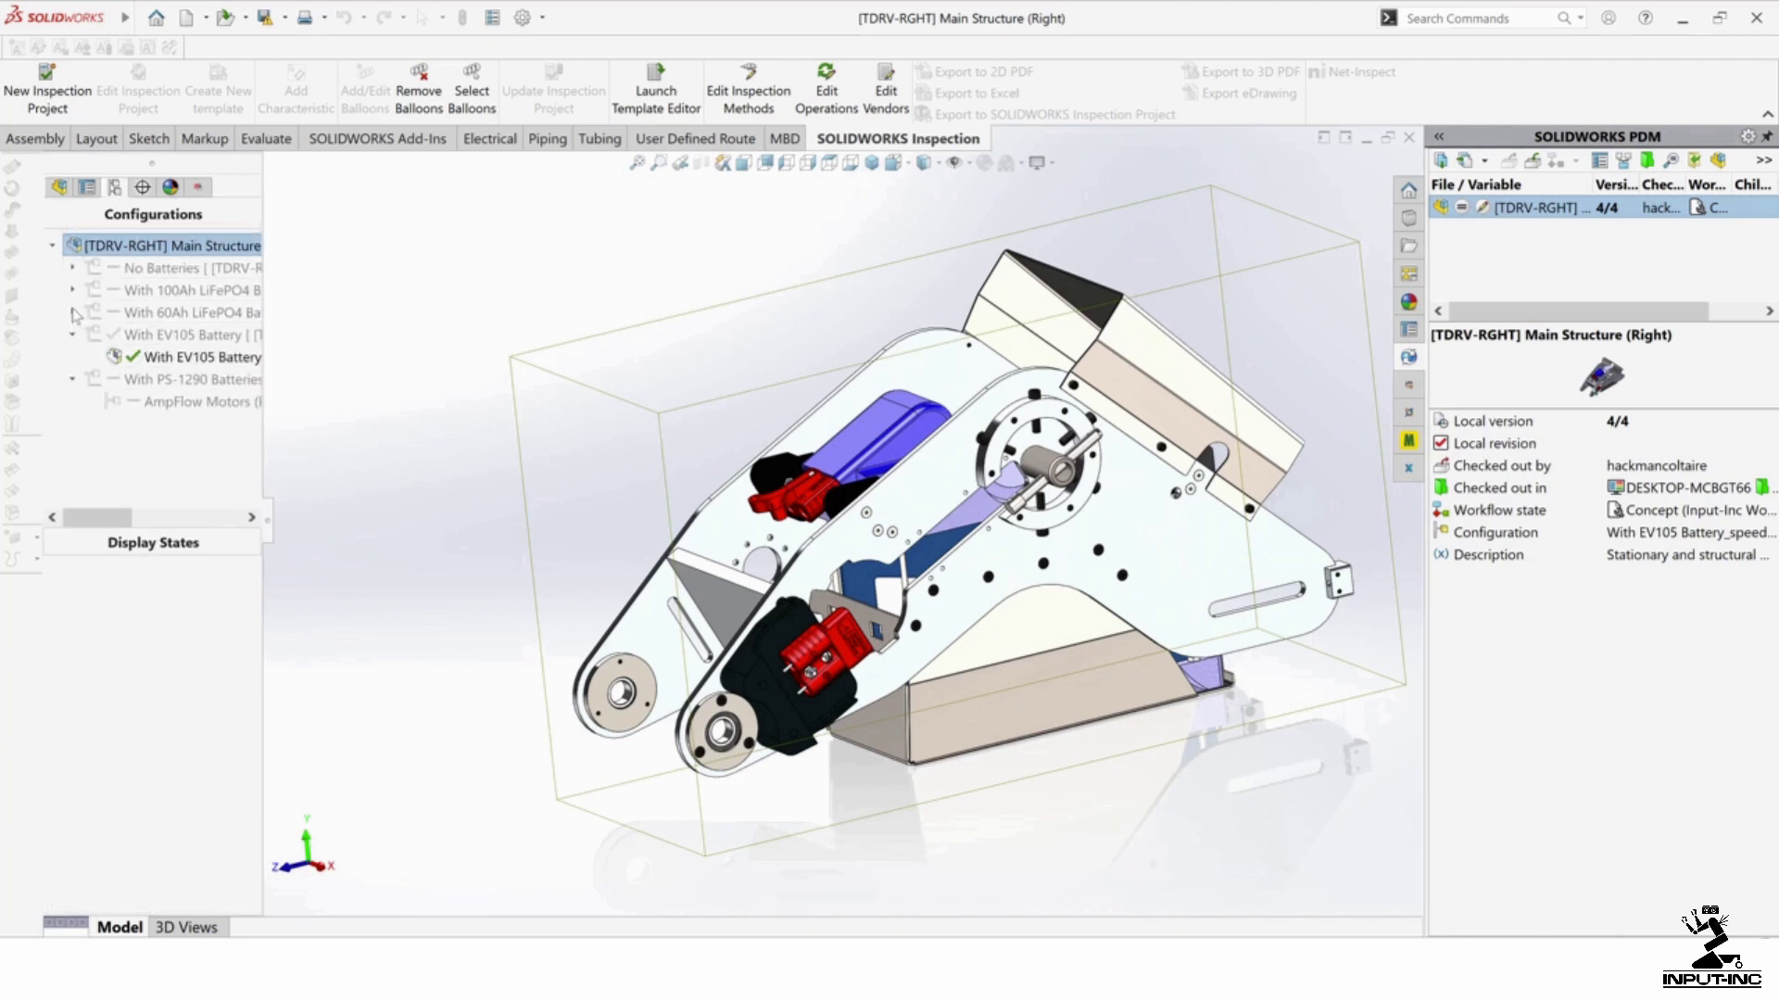
pyautogui.click(73, 312)
pyautogui.click(73, 290)
pyautogui.click(73, 268)
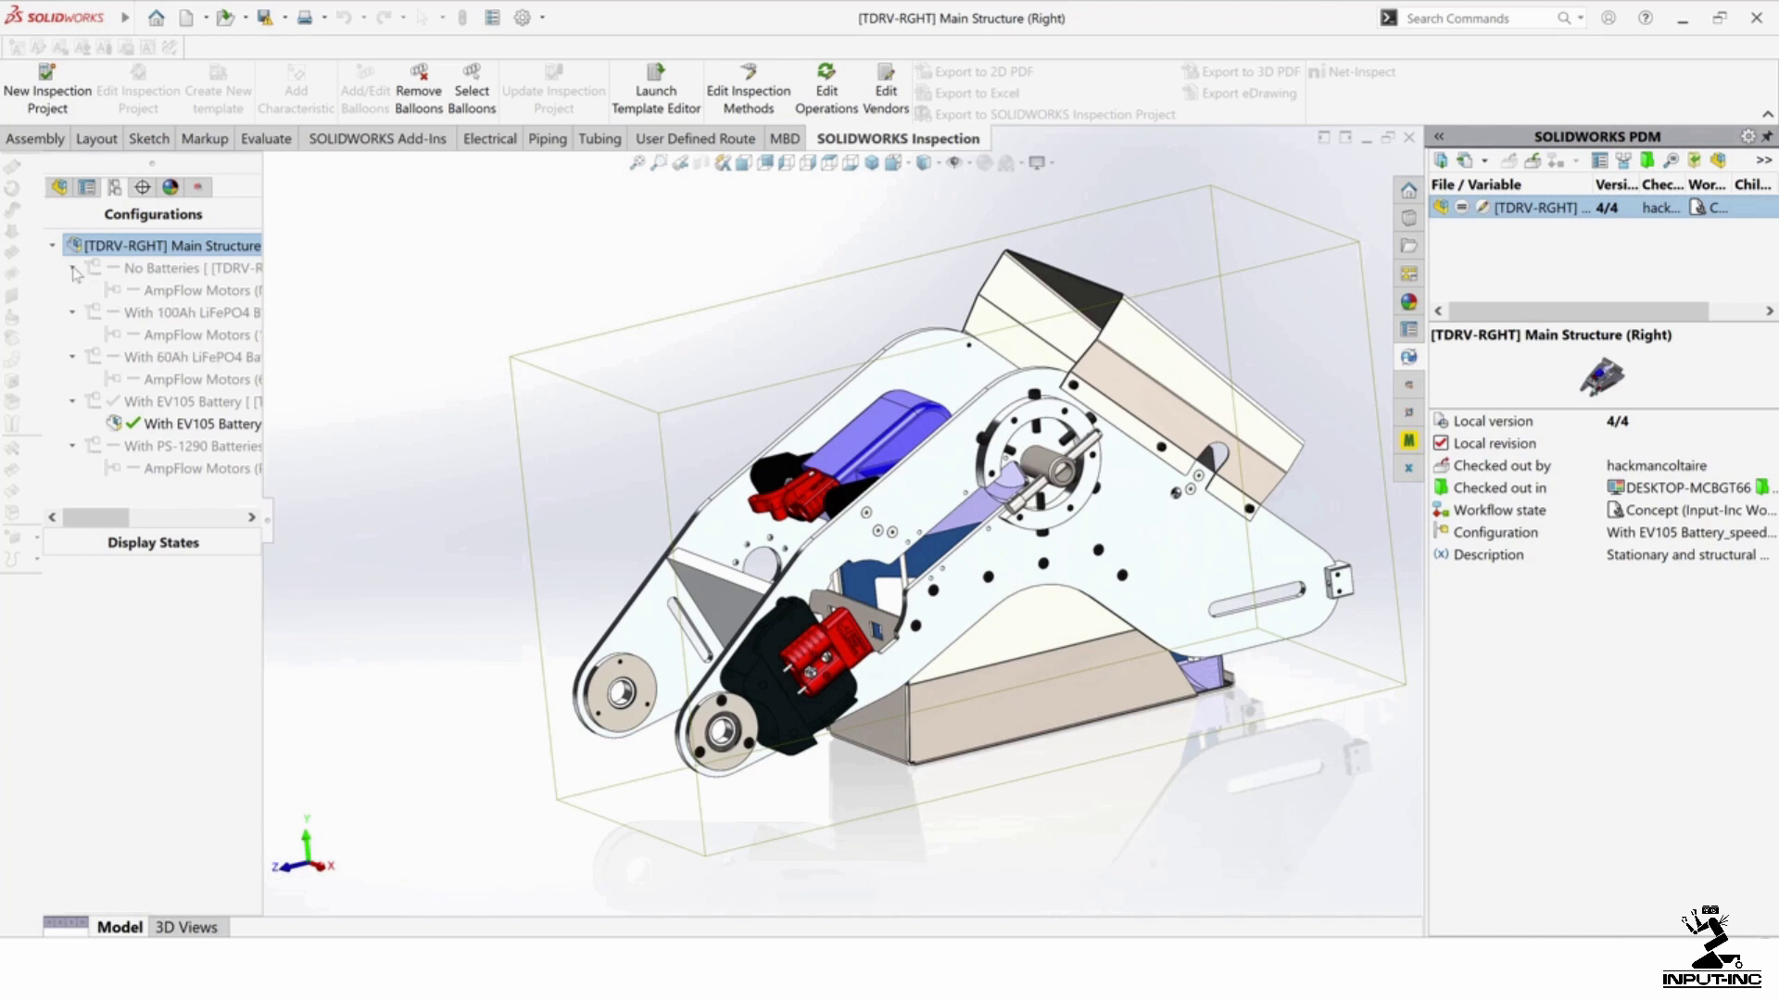
pyautogui.doubleClick(160, 421)
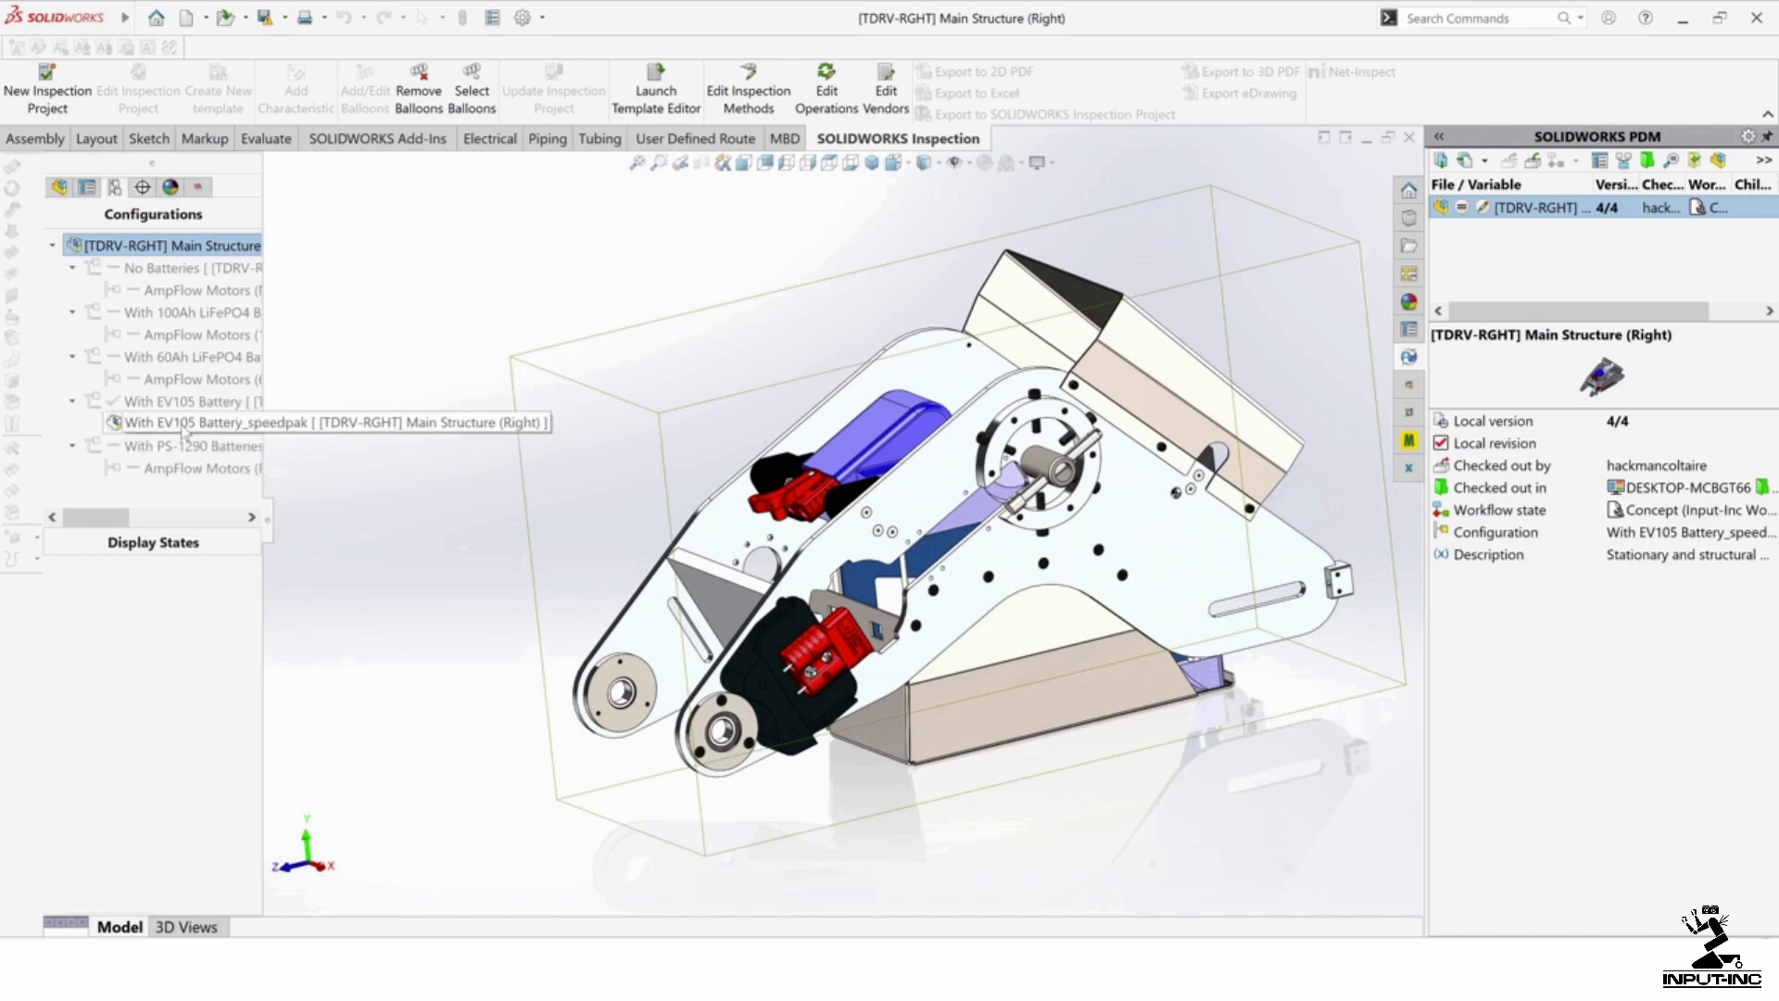
pyautogui.doubleClick(173, 405)
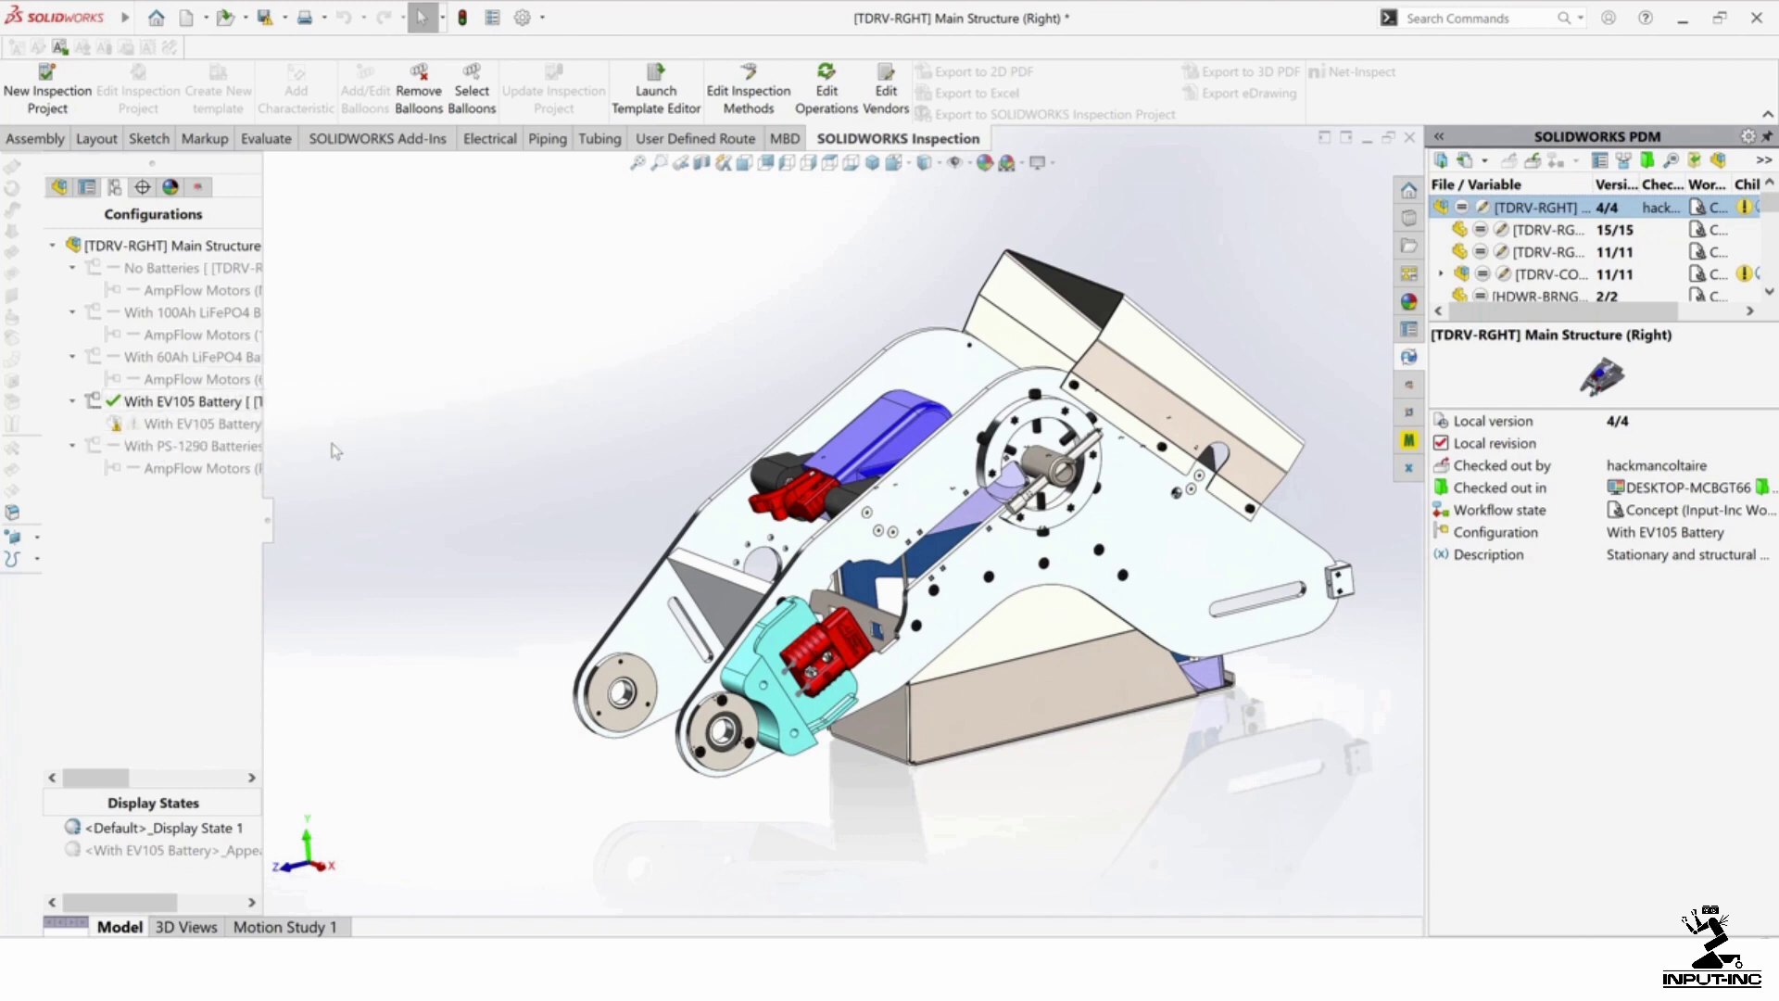
# Step: Compare the FeatureManager and ConfigurationManager tabs, orbit to the assembly's other side, and return to FeatureManager
pyautogui.click(58, 186)
pyautogui.scroll(-4, 129, 389)
pyautogui.scroll(4, 130, 560)
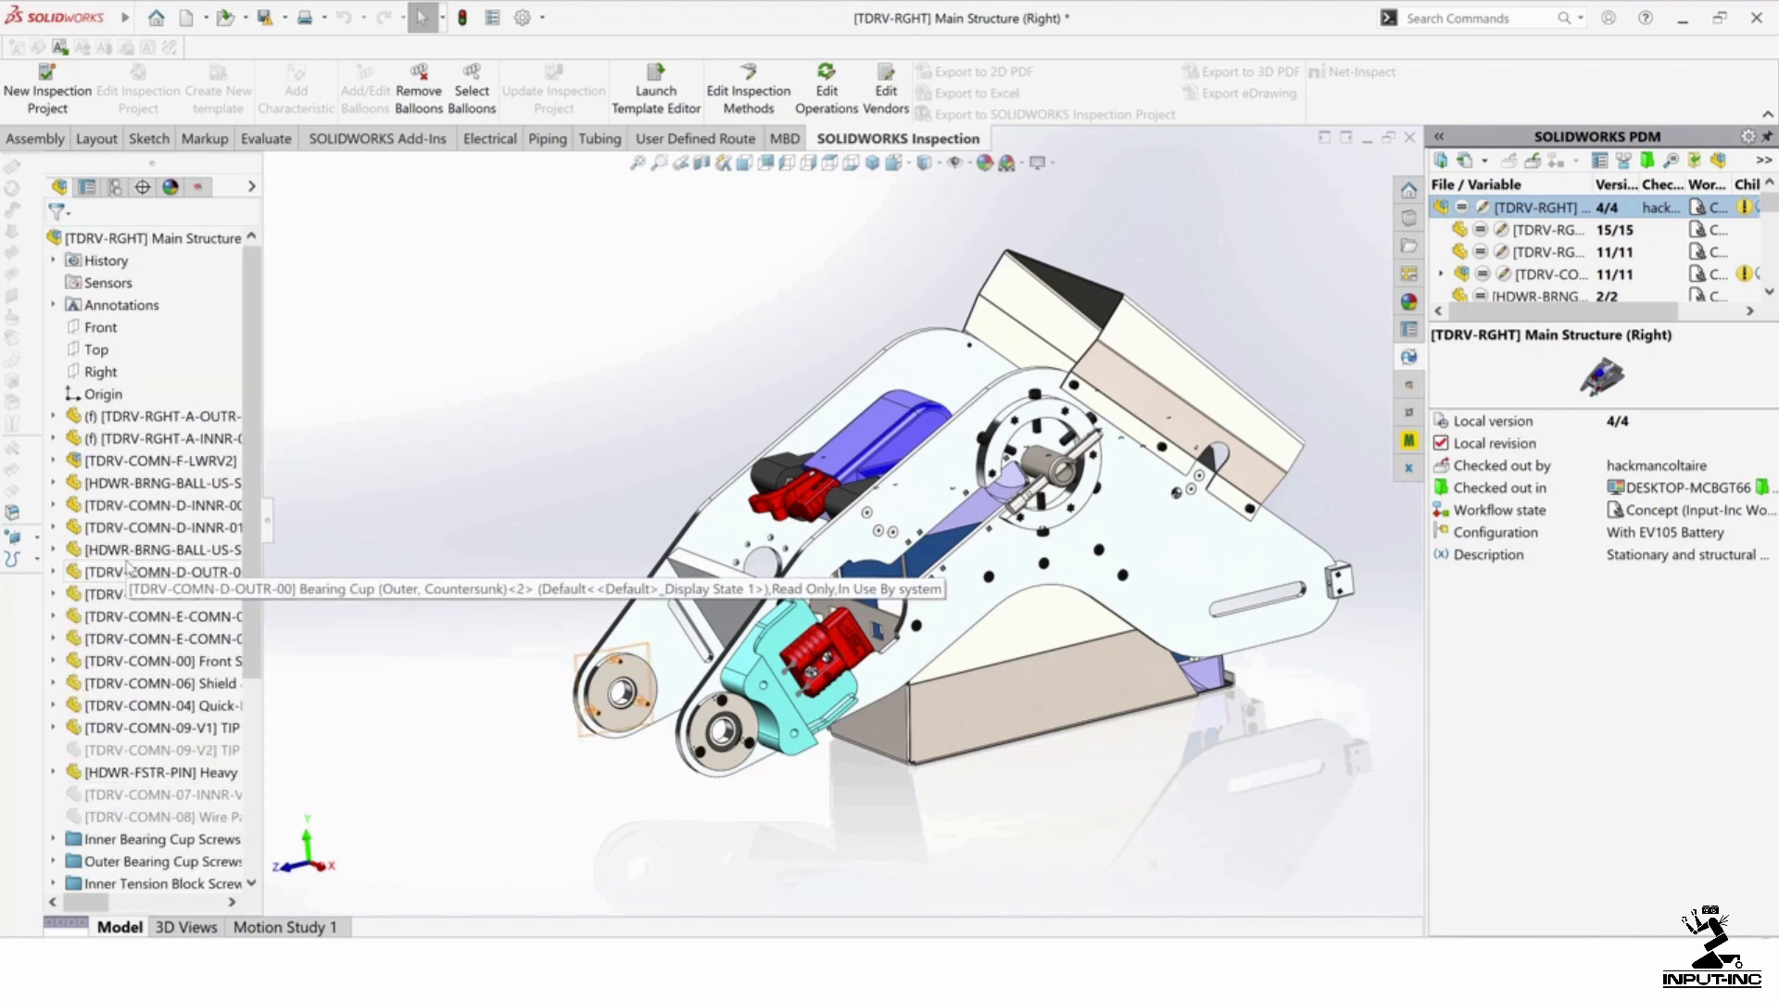
pyautogui.click(114, 187)
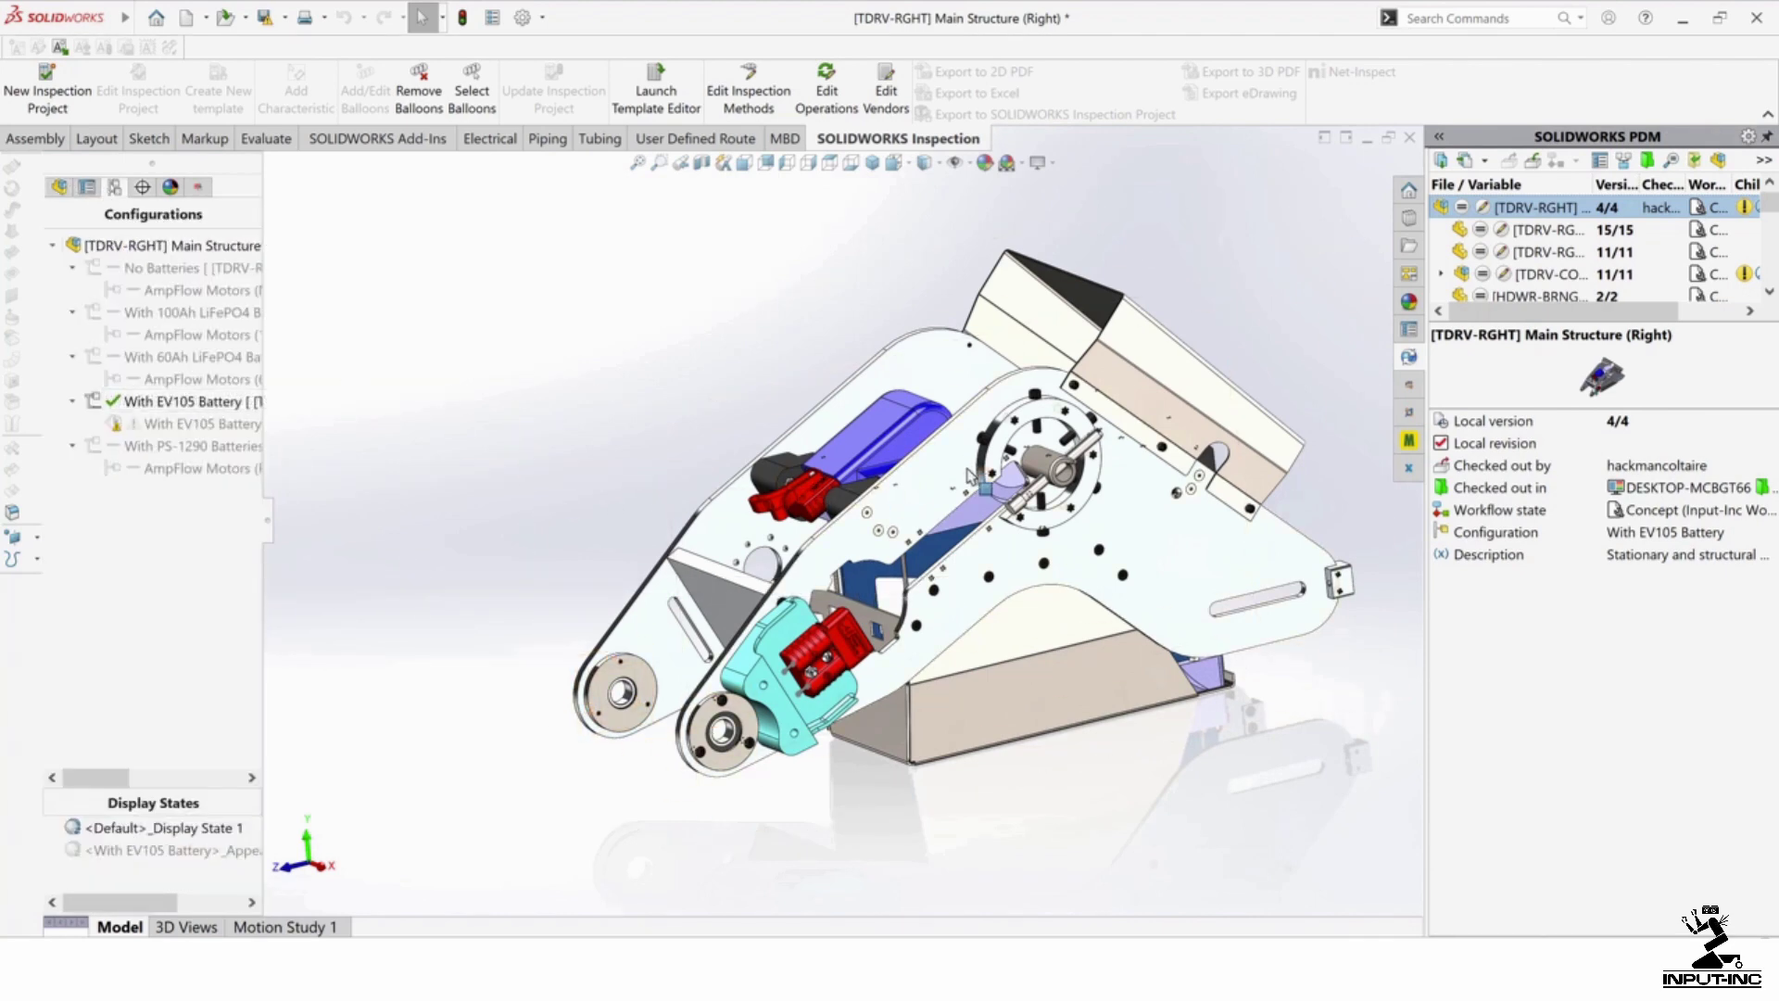
pyautogui.moveTo(978, 484); pyautogui.dragTo(982, 617, button='middle')
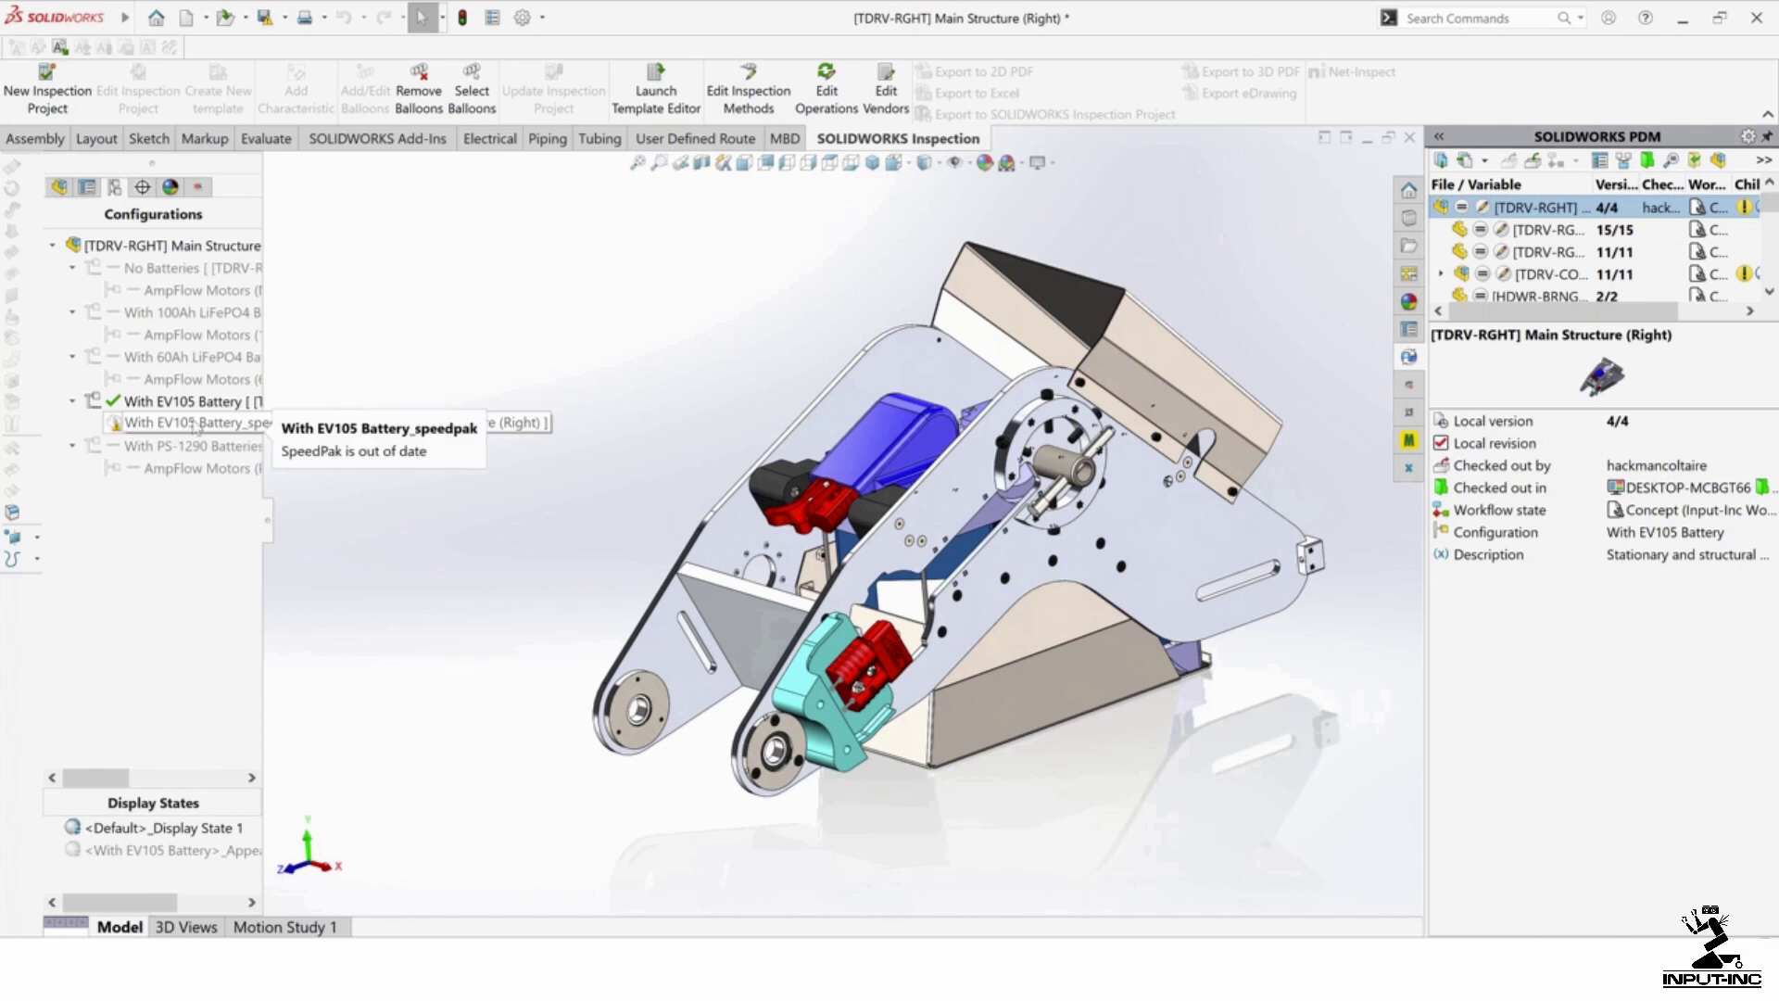
pyautogui.click(56, 187)
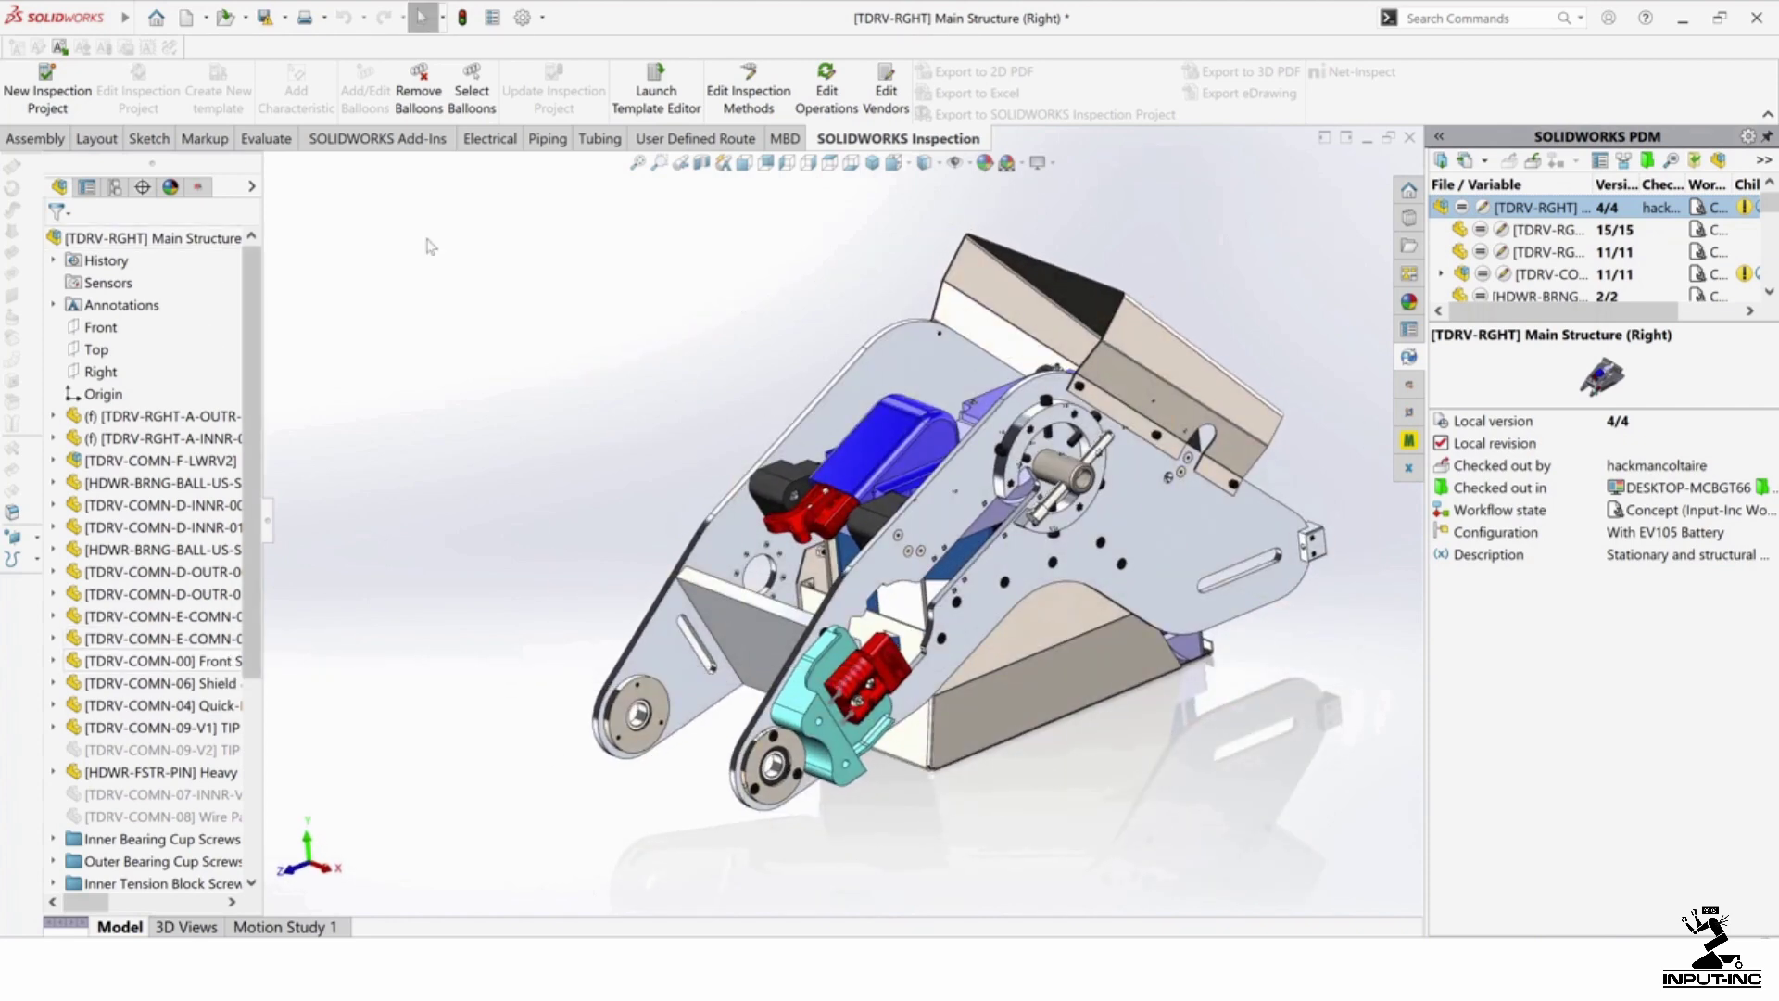
# Step: Save all modified documents with Rebuild and save, then close the Main Structure assembly
pyautogui.hotkey('ctrl', 's')
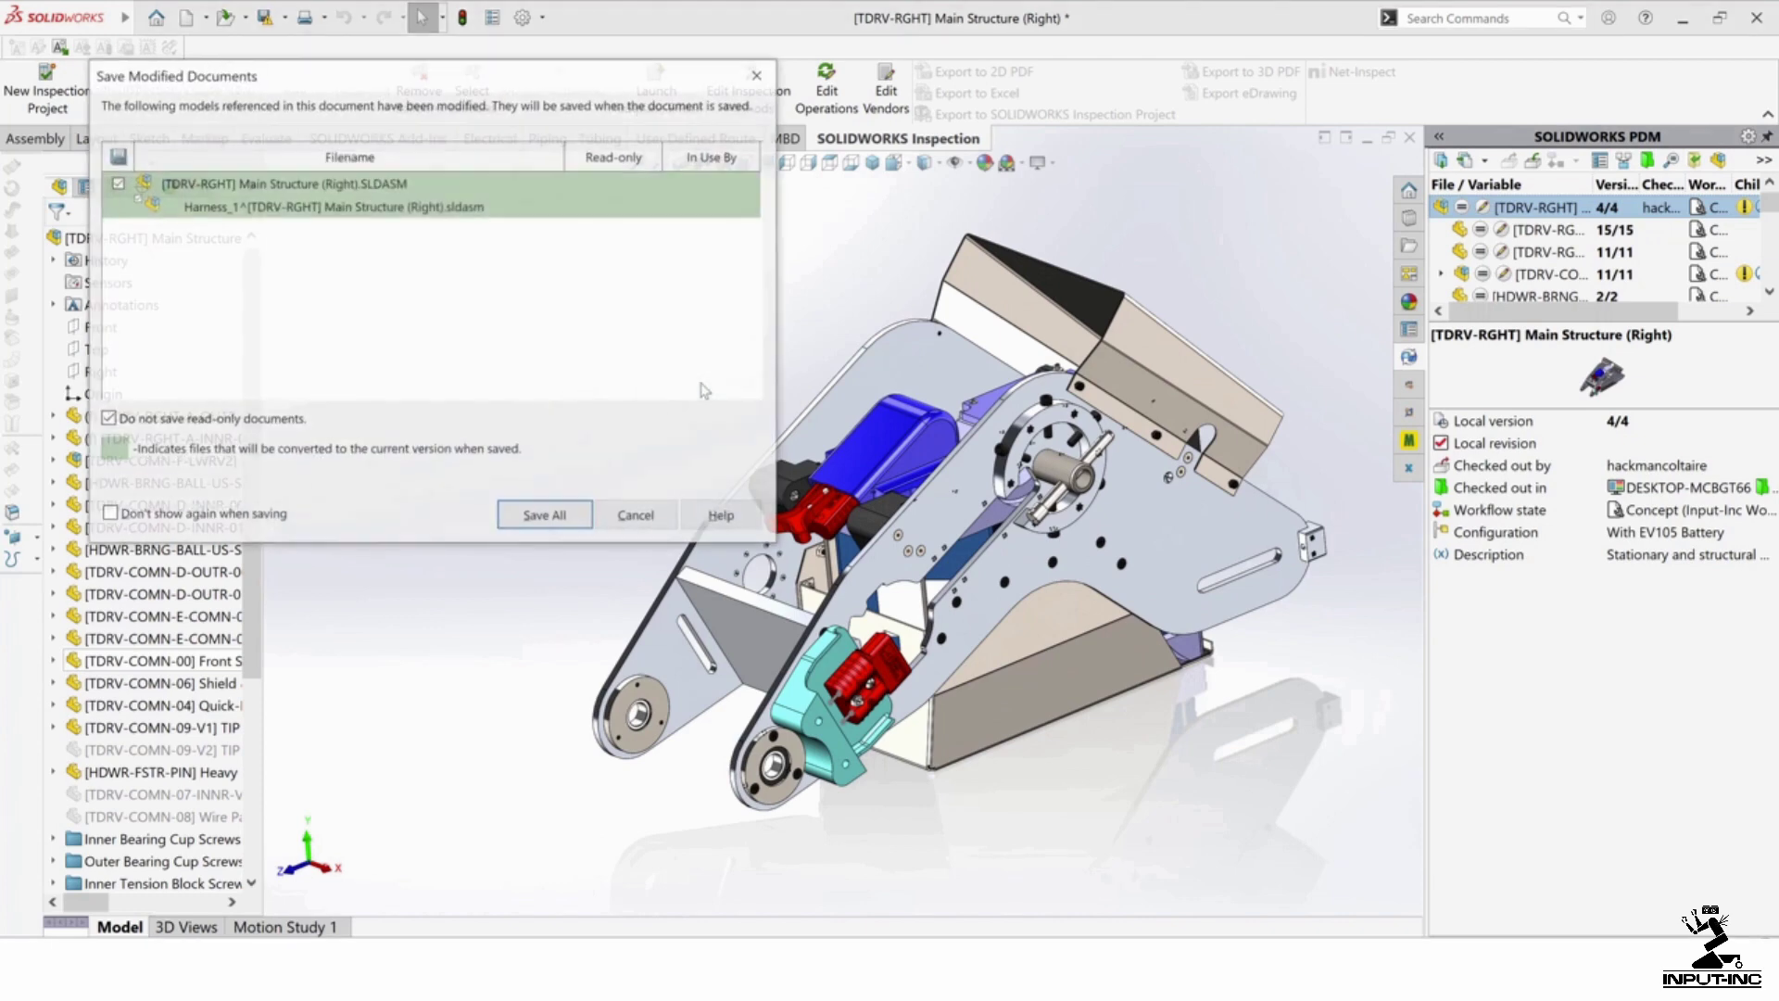
pyautogui.click(559, 517)
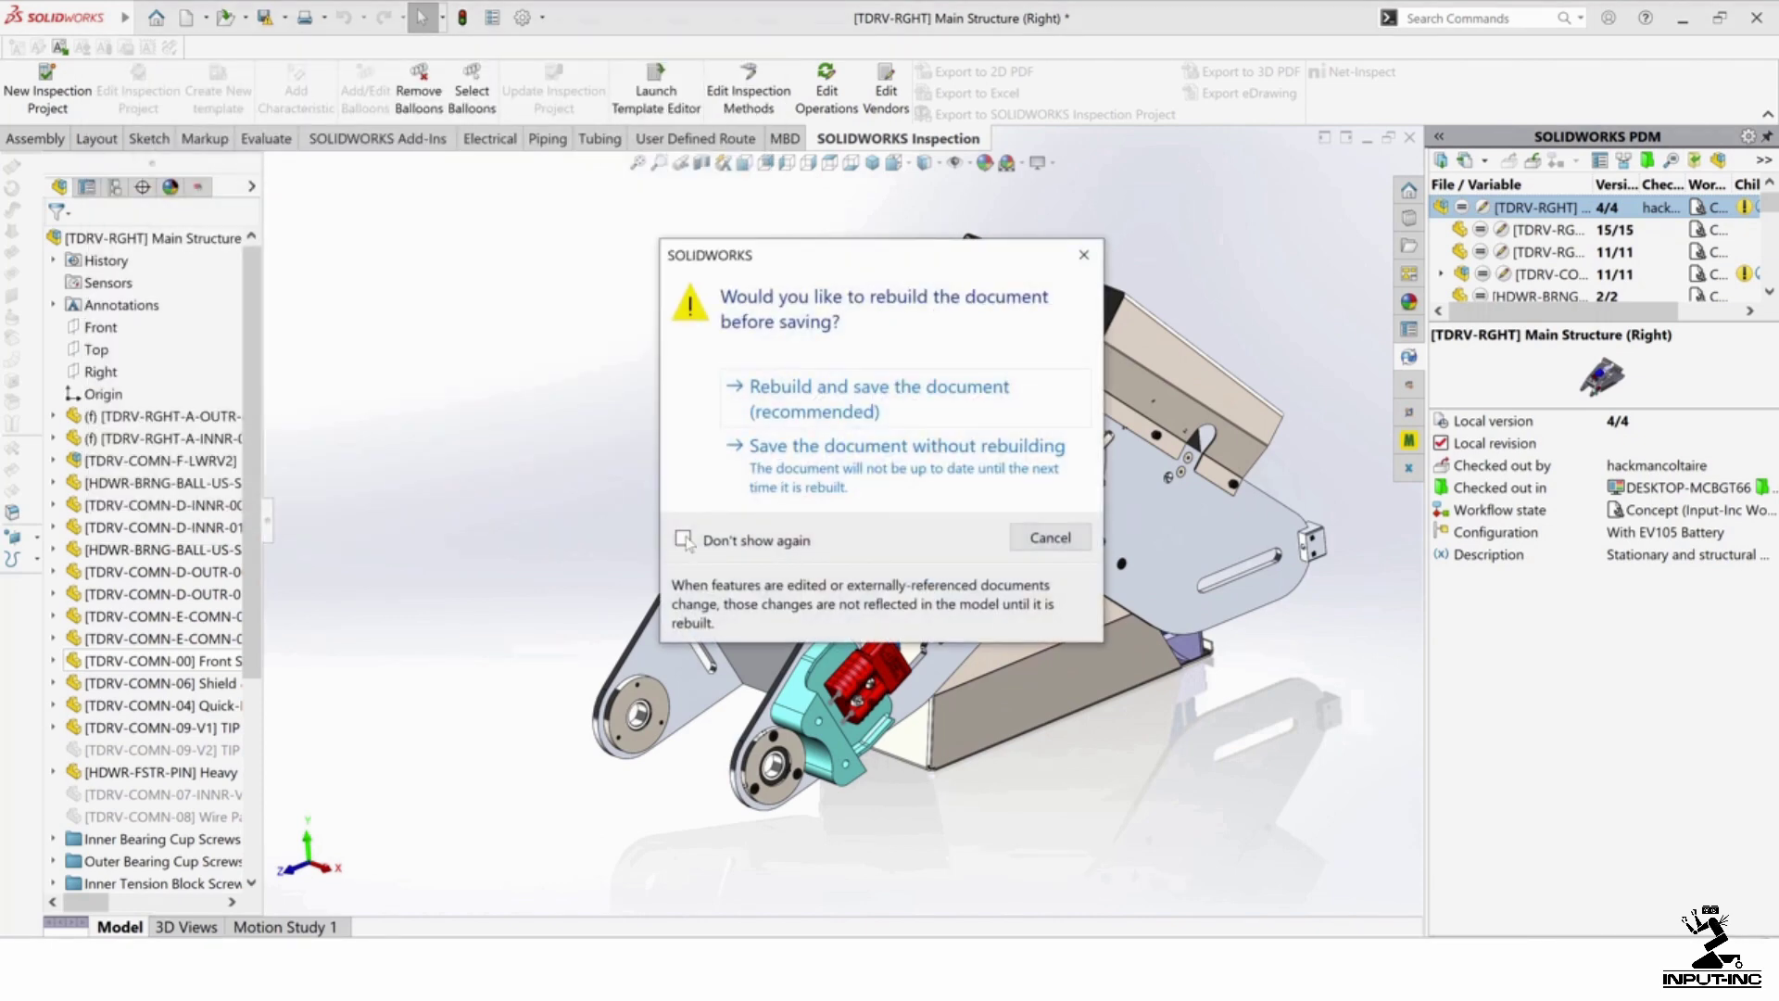
pyautogui.click(843, 400)
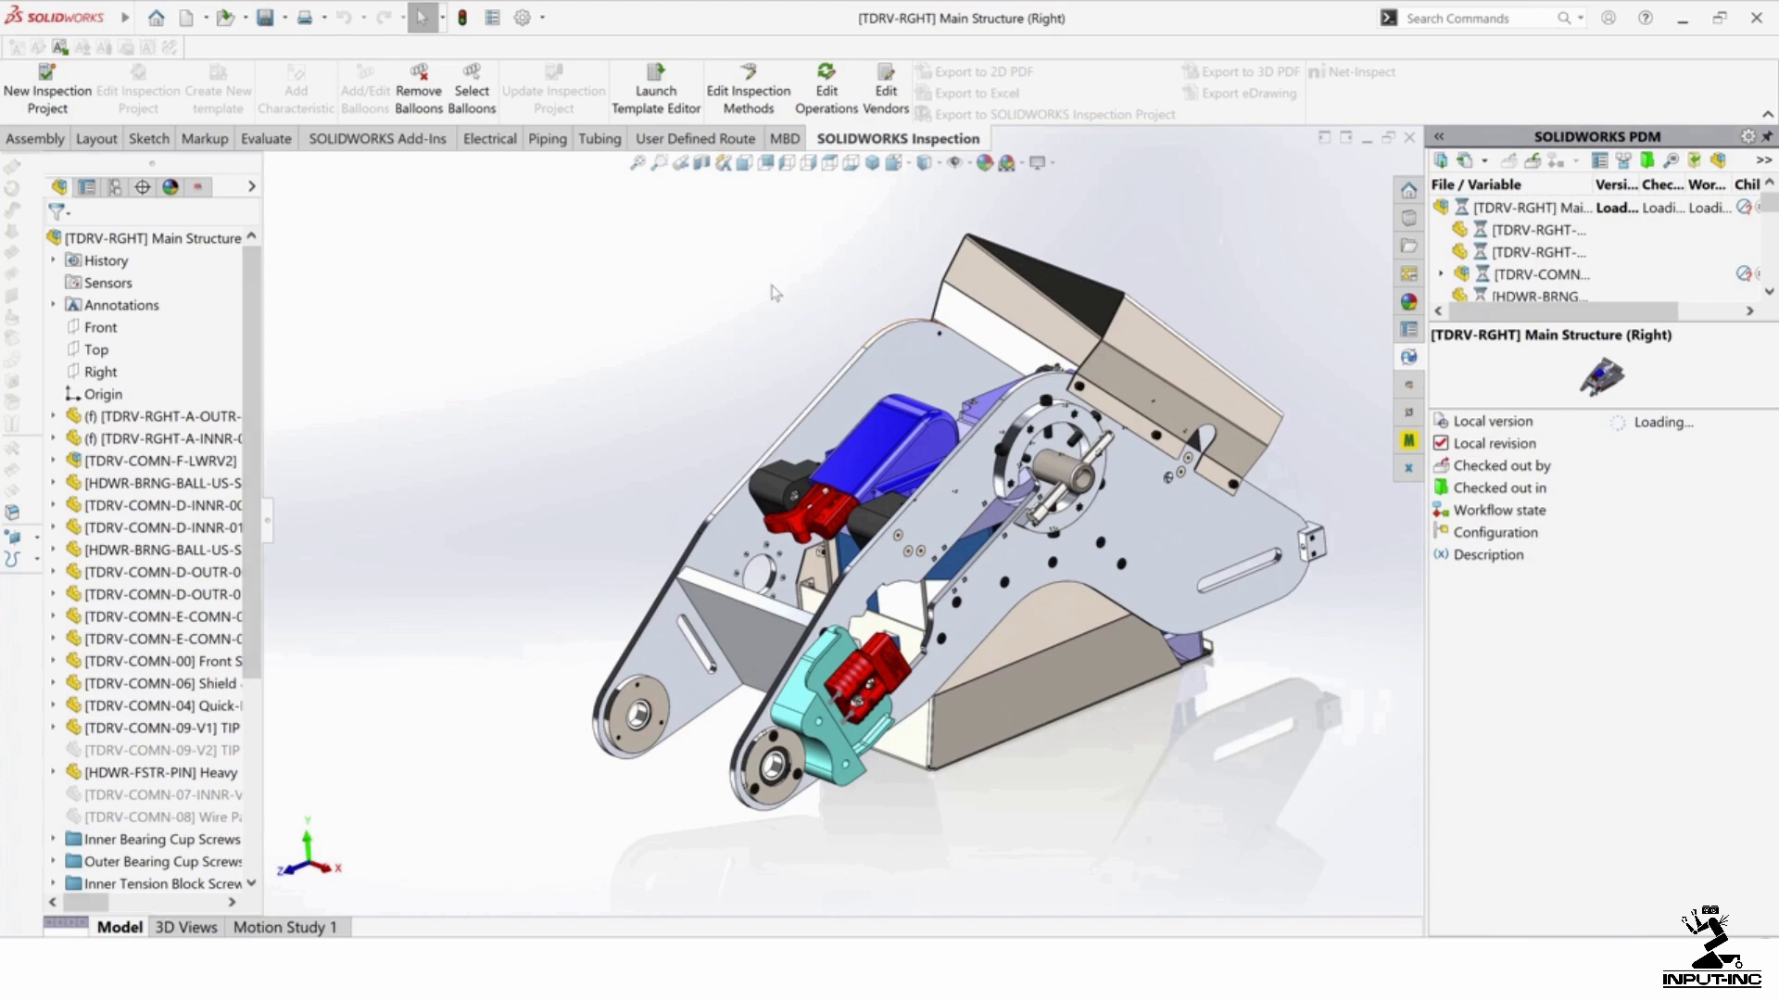
pyautogui.click(552, 511)
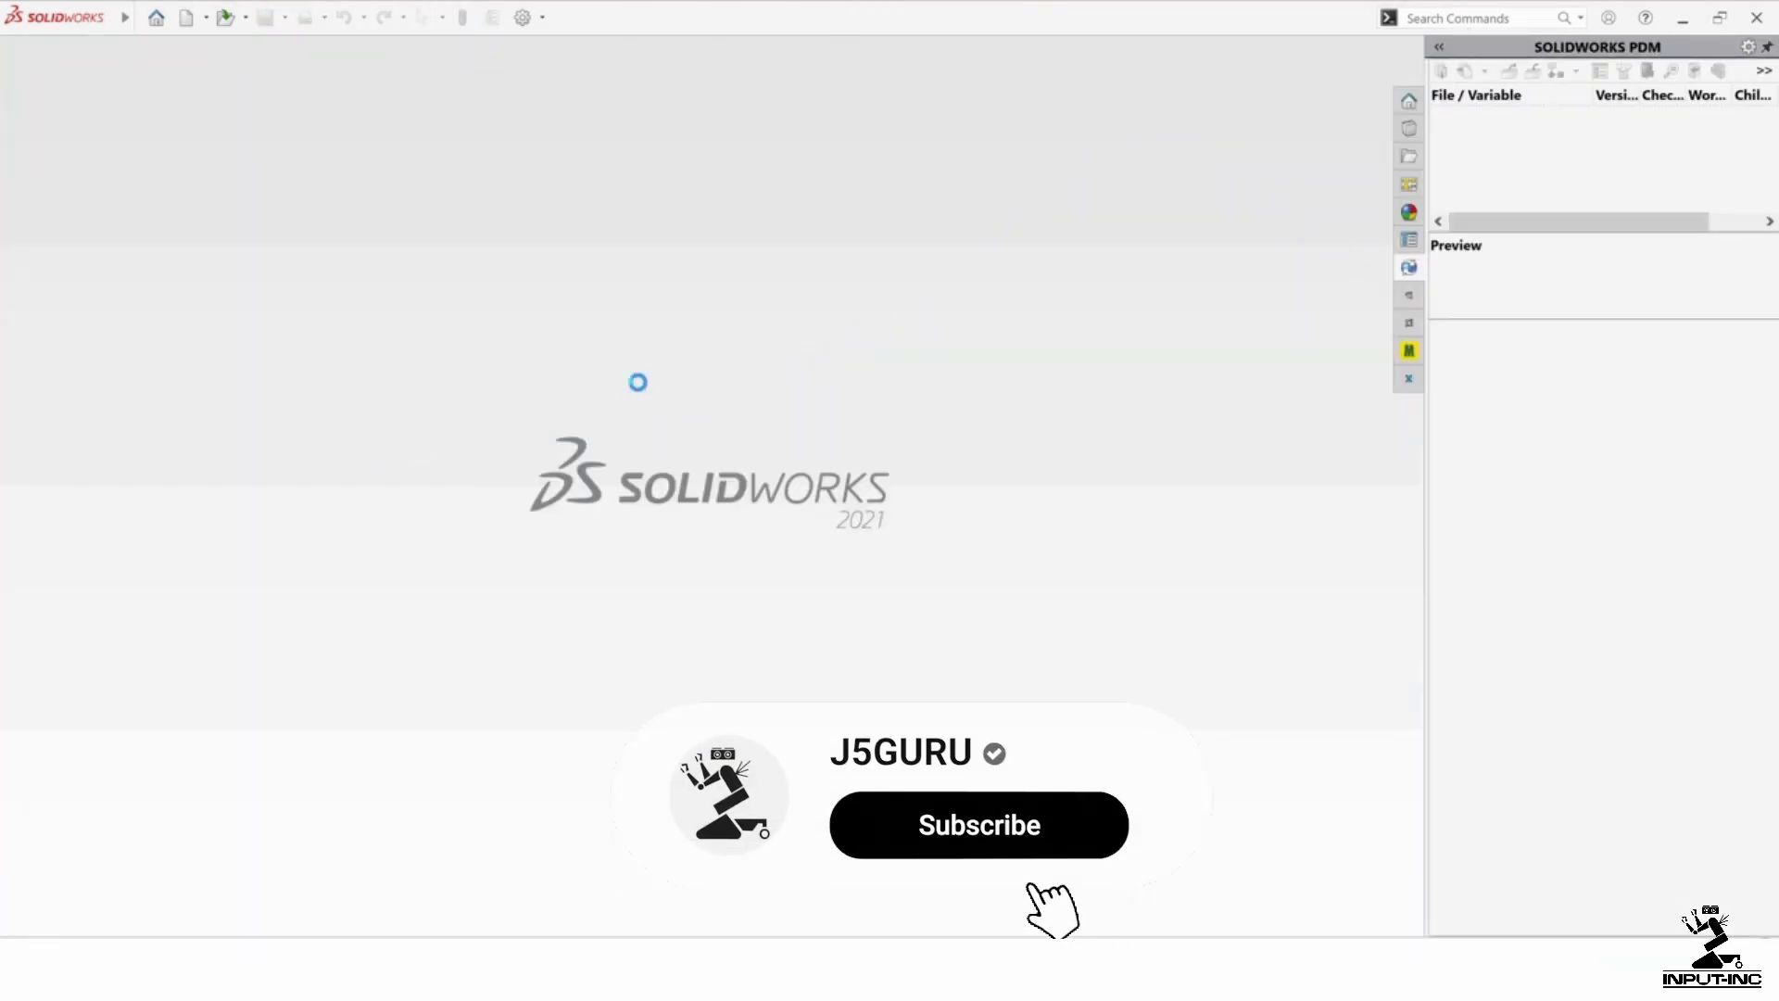
# Step: Reopen [TDRV-RGHT] Main Structure (Right).SLDASM from the Right track drive folder
pyautogui.hotkey('ctrl', 'o')
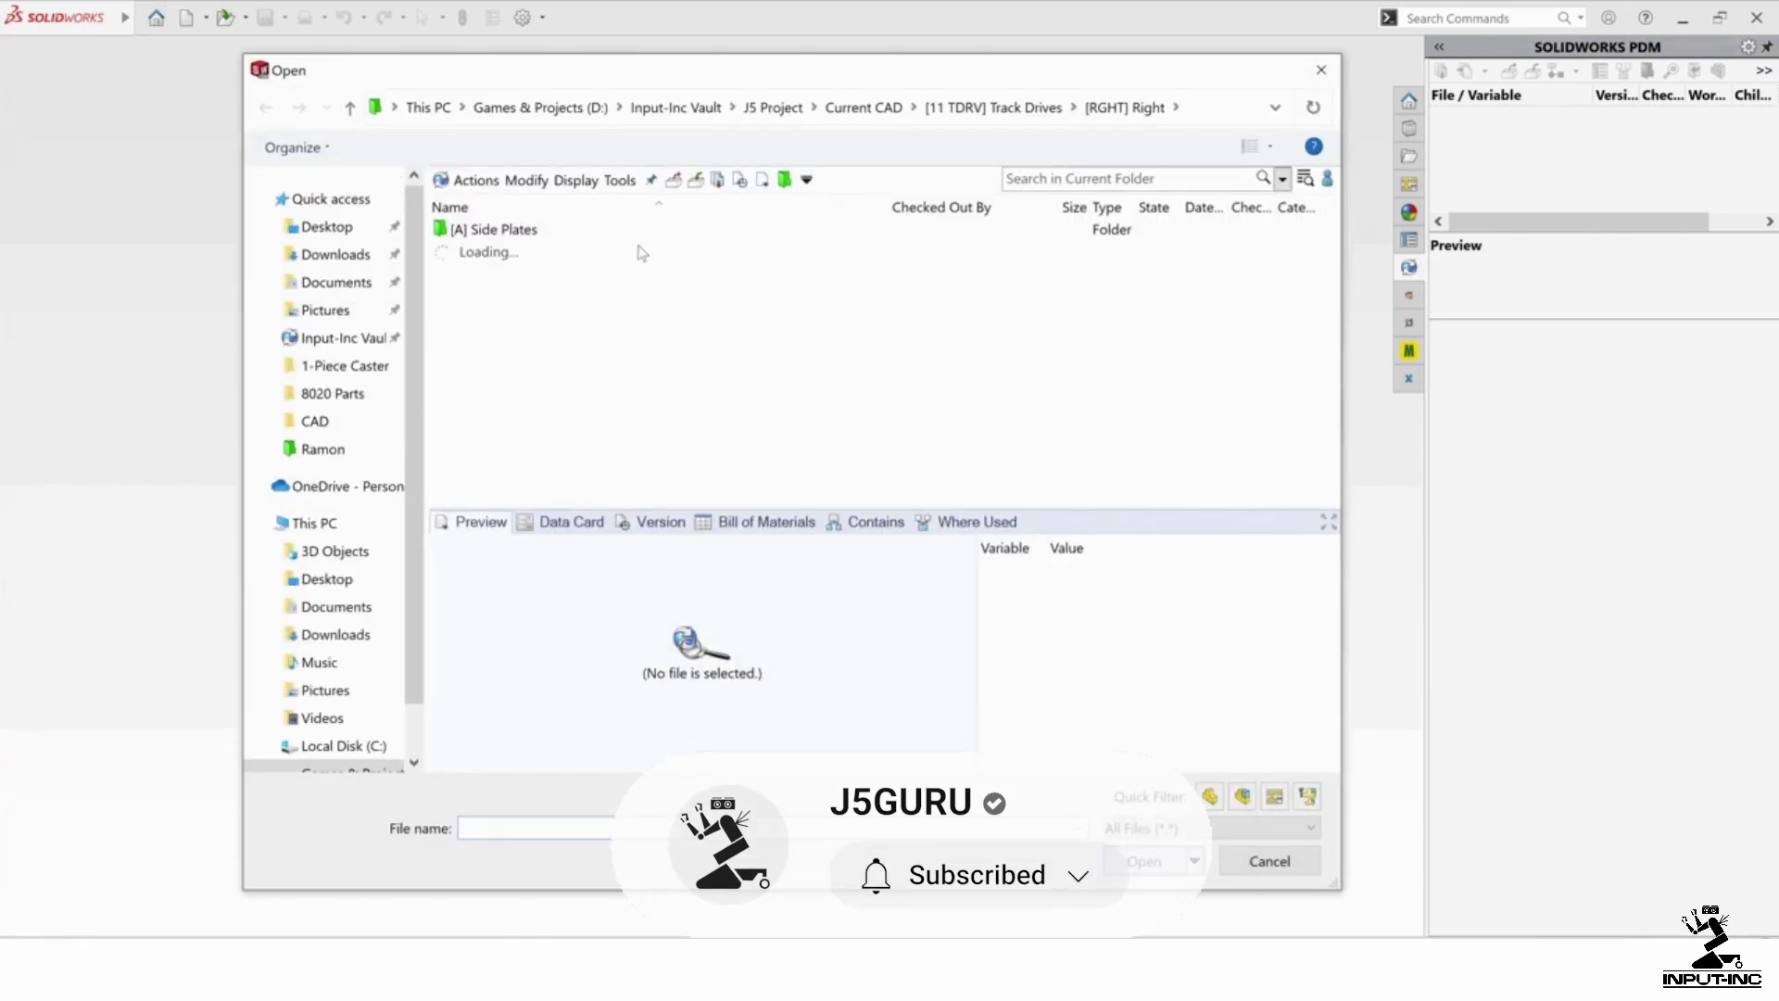
pyautogui.click(623, 252)
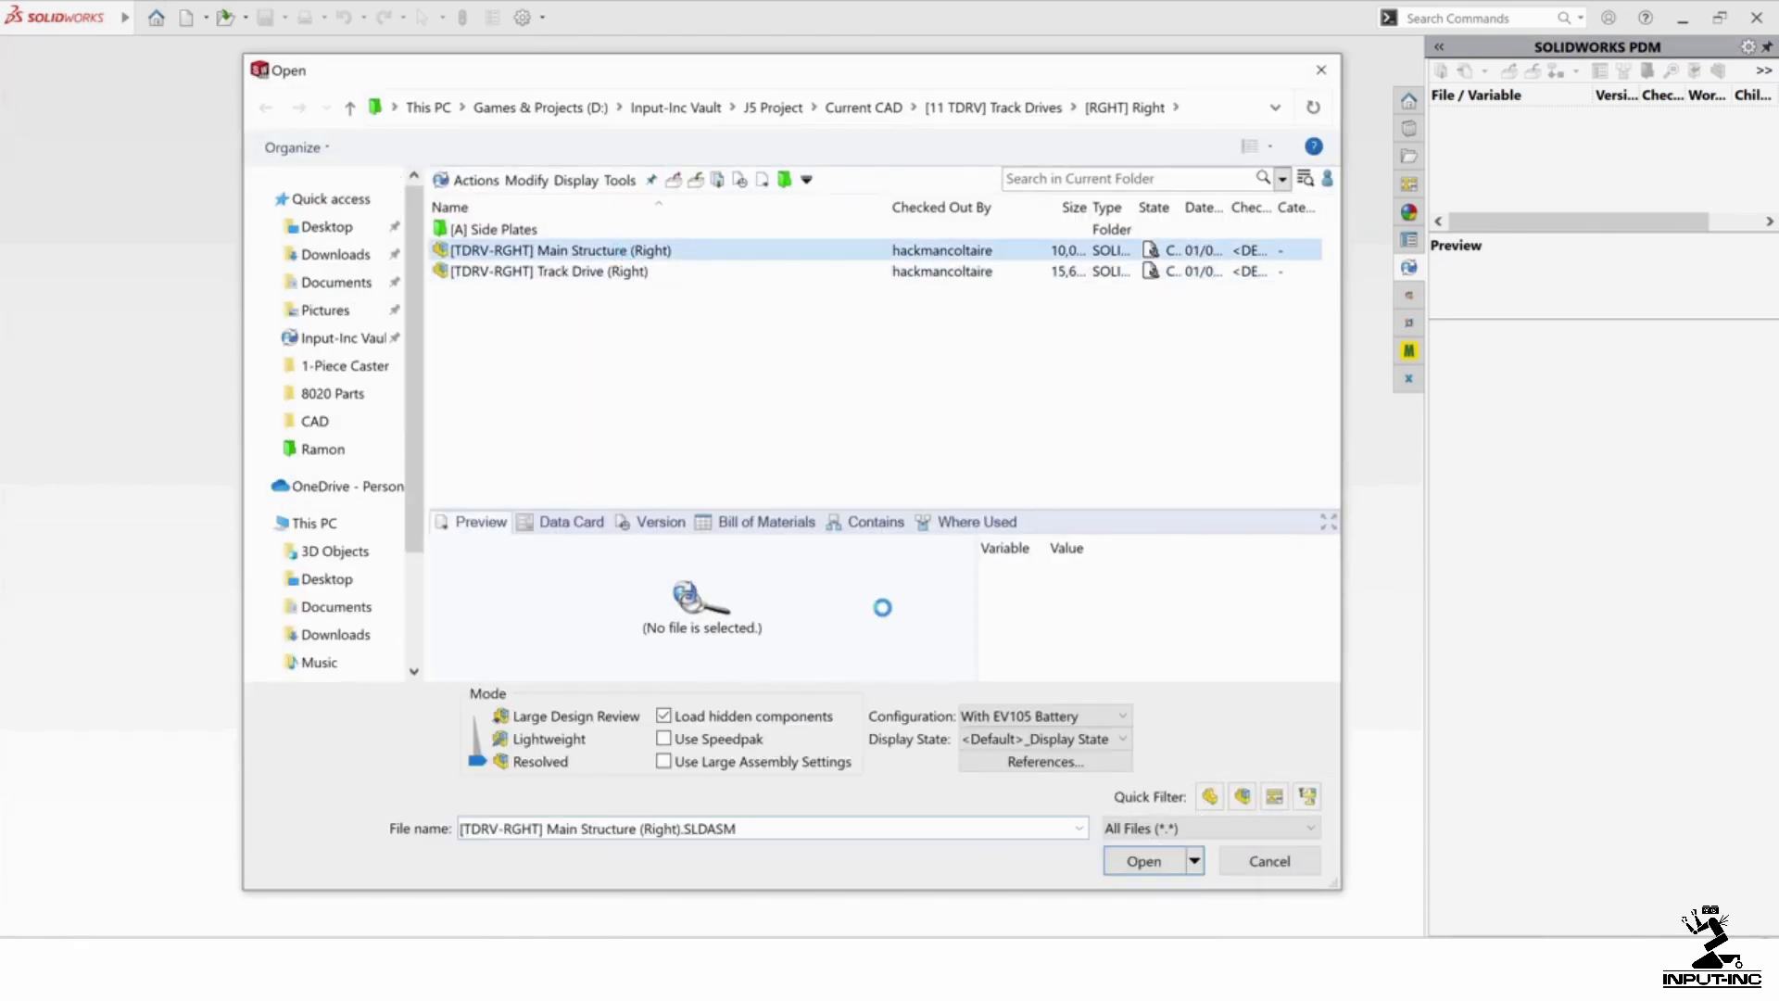
pyautogui.press('Return')
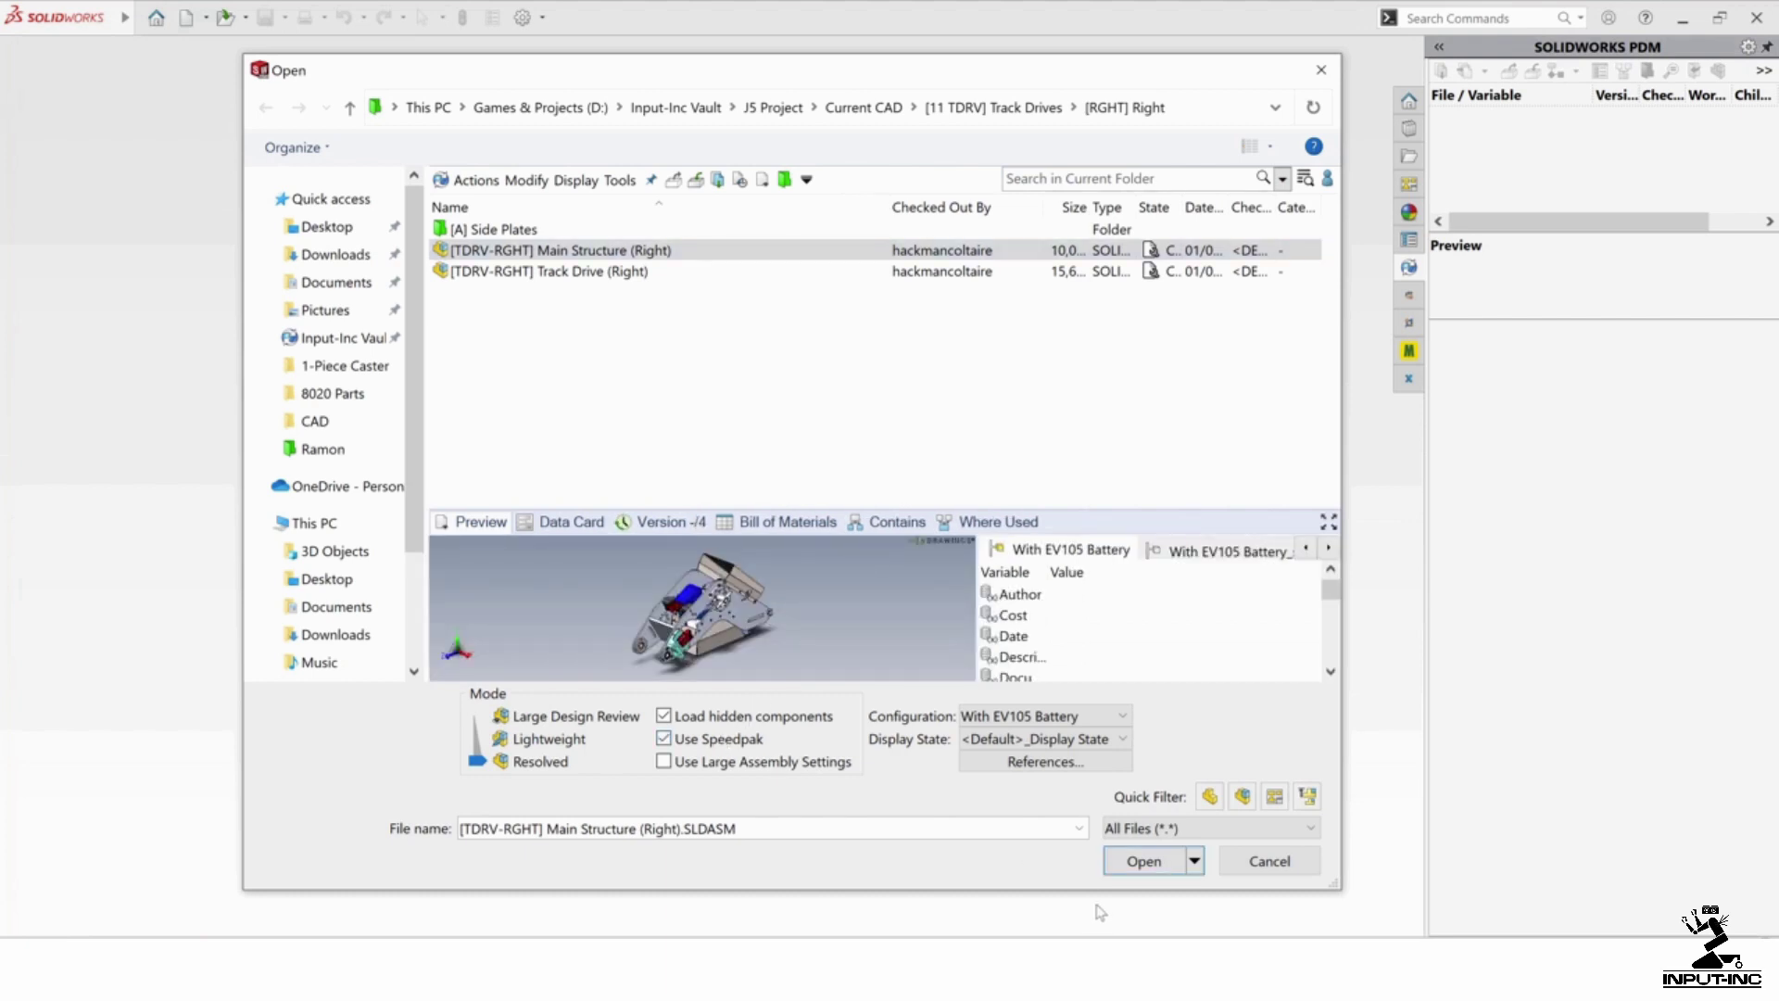
pyautogui.click(1144, 861)
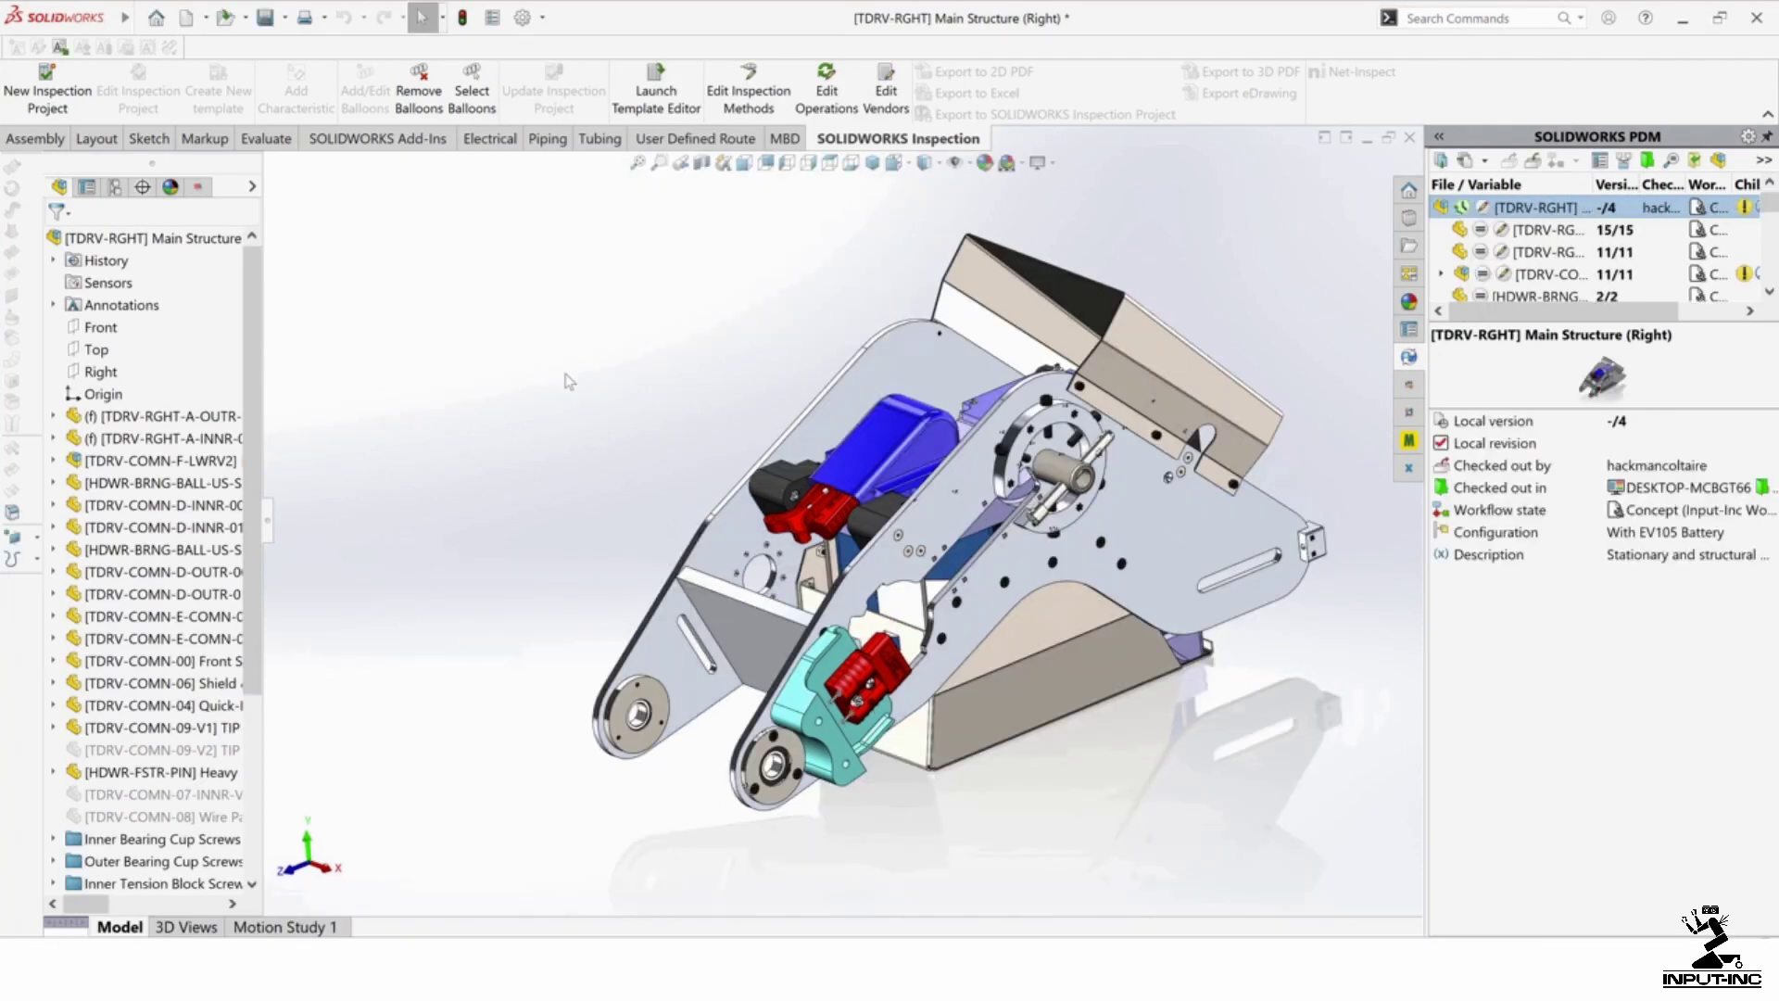
pyautogui.scroll(-5, 144, 567)
pyautogui.scroll(5, 143, 567)
# Step: Activate the Main Structure's With EV105 Battery_speedpak configuration and check it in the view
pyautogui.click(115, 187)
pyautogui.click(72, 334)
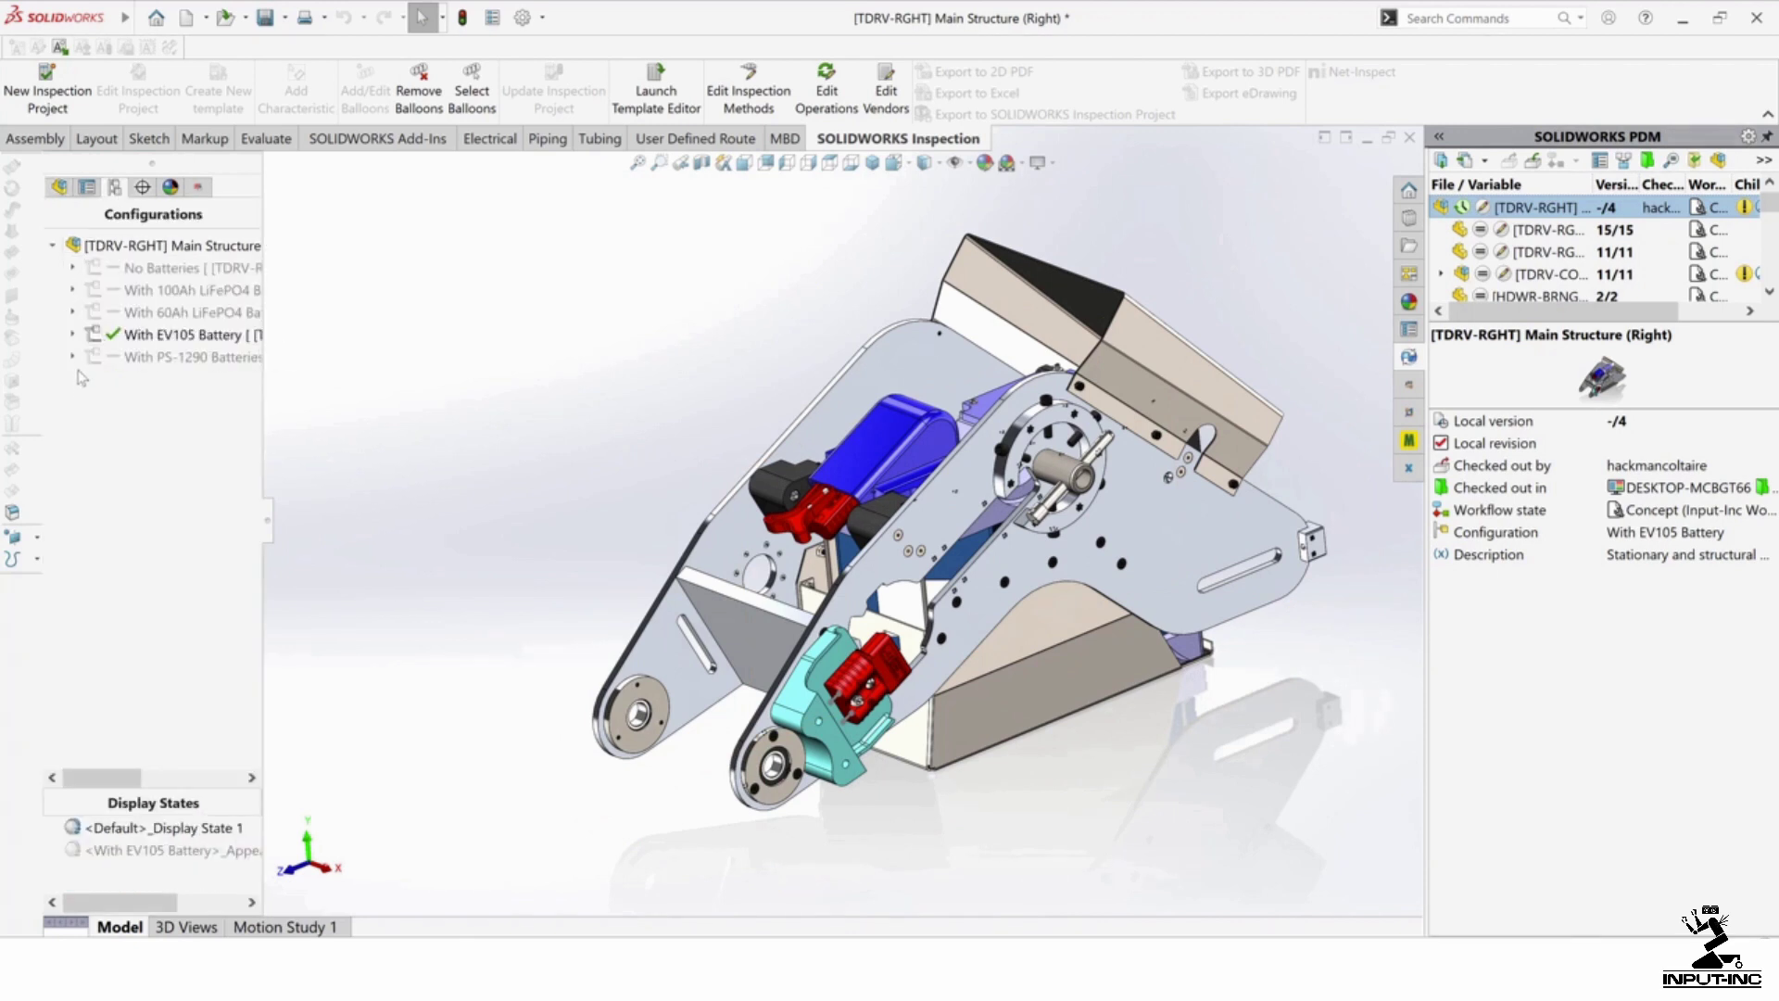
pyautogui.doubleClick(133, 365)
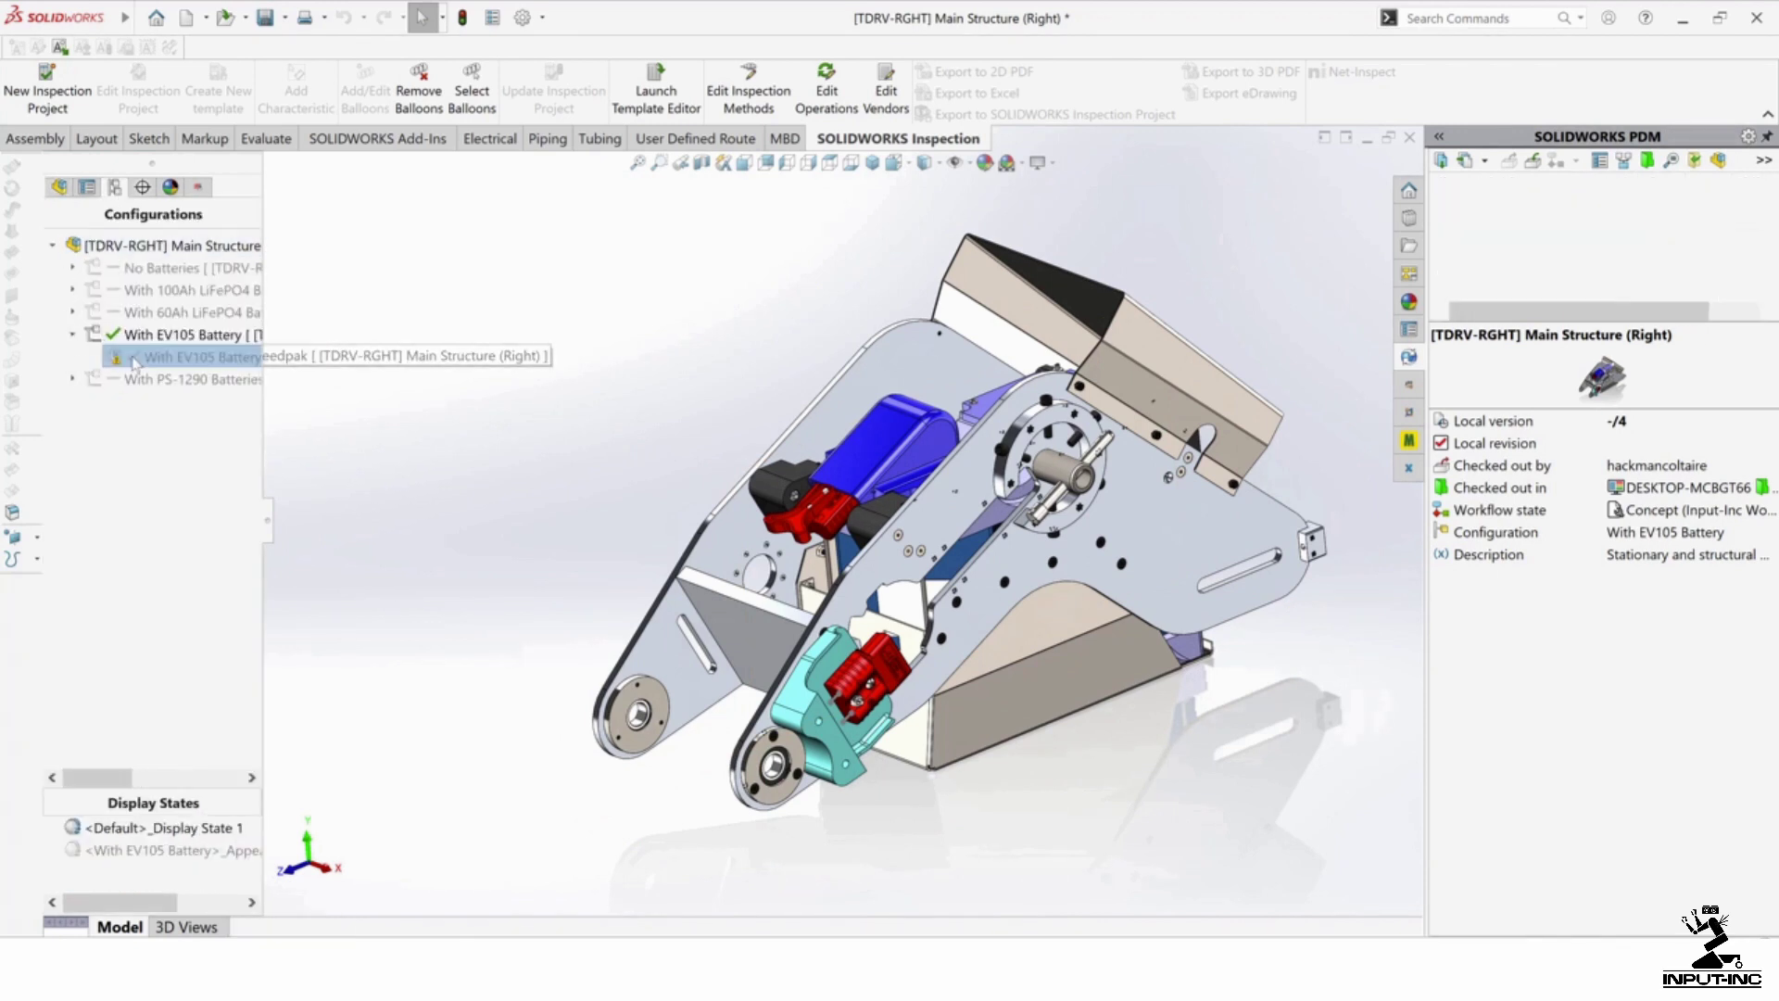
pyautogui.moveTo(466, 473); pyautogui.dragTo(418, 494, button='middle')
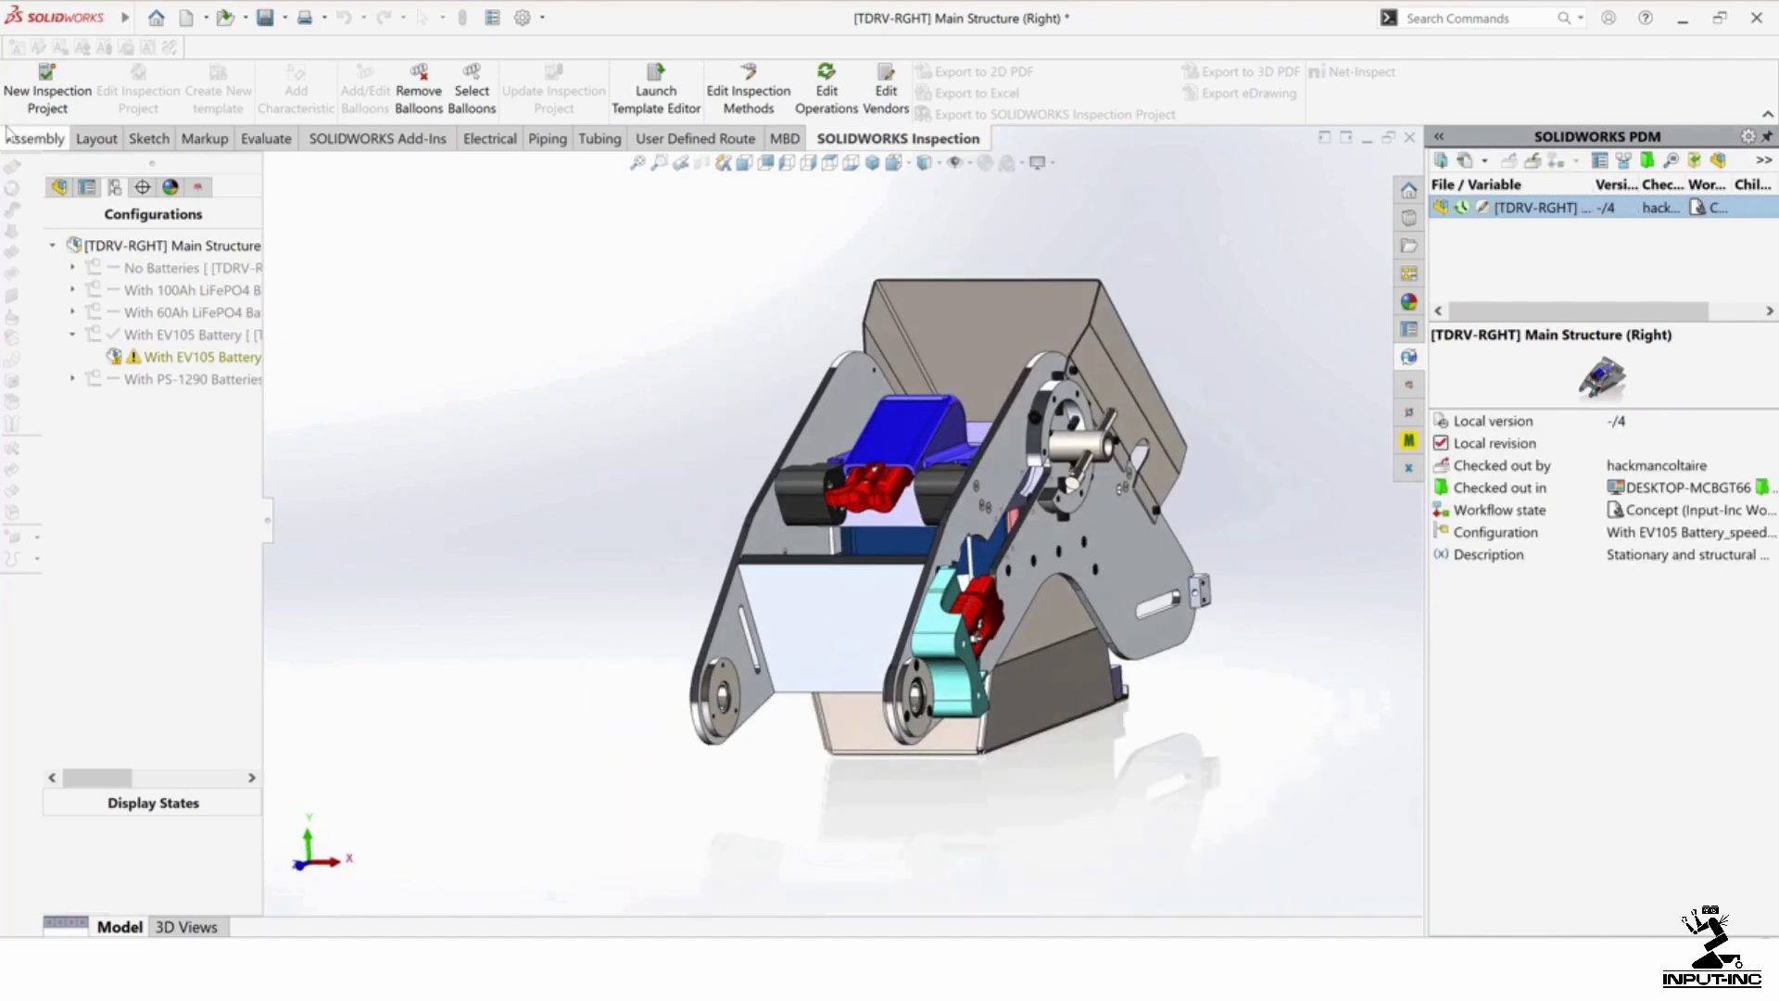
# Step: Orbit the SpeedPak assembly toward a front-underside view, then close the document
pyautogui.click(59, 186)
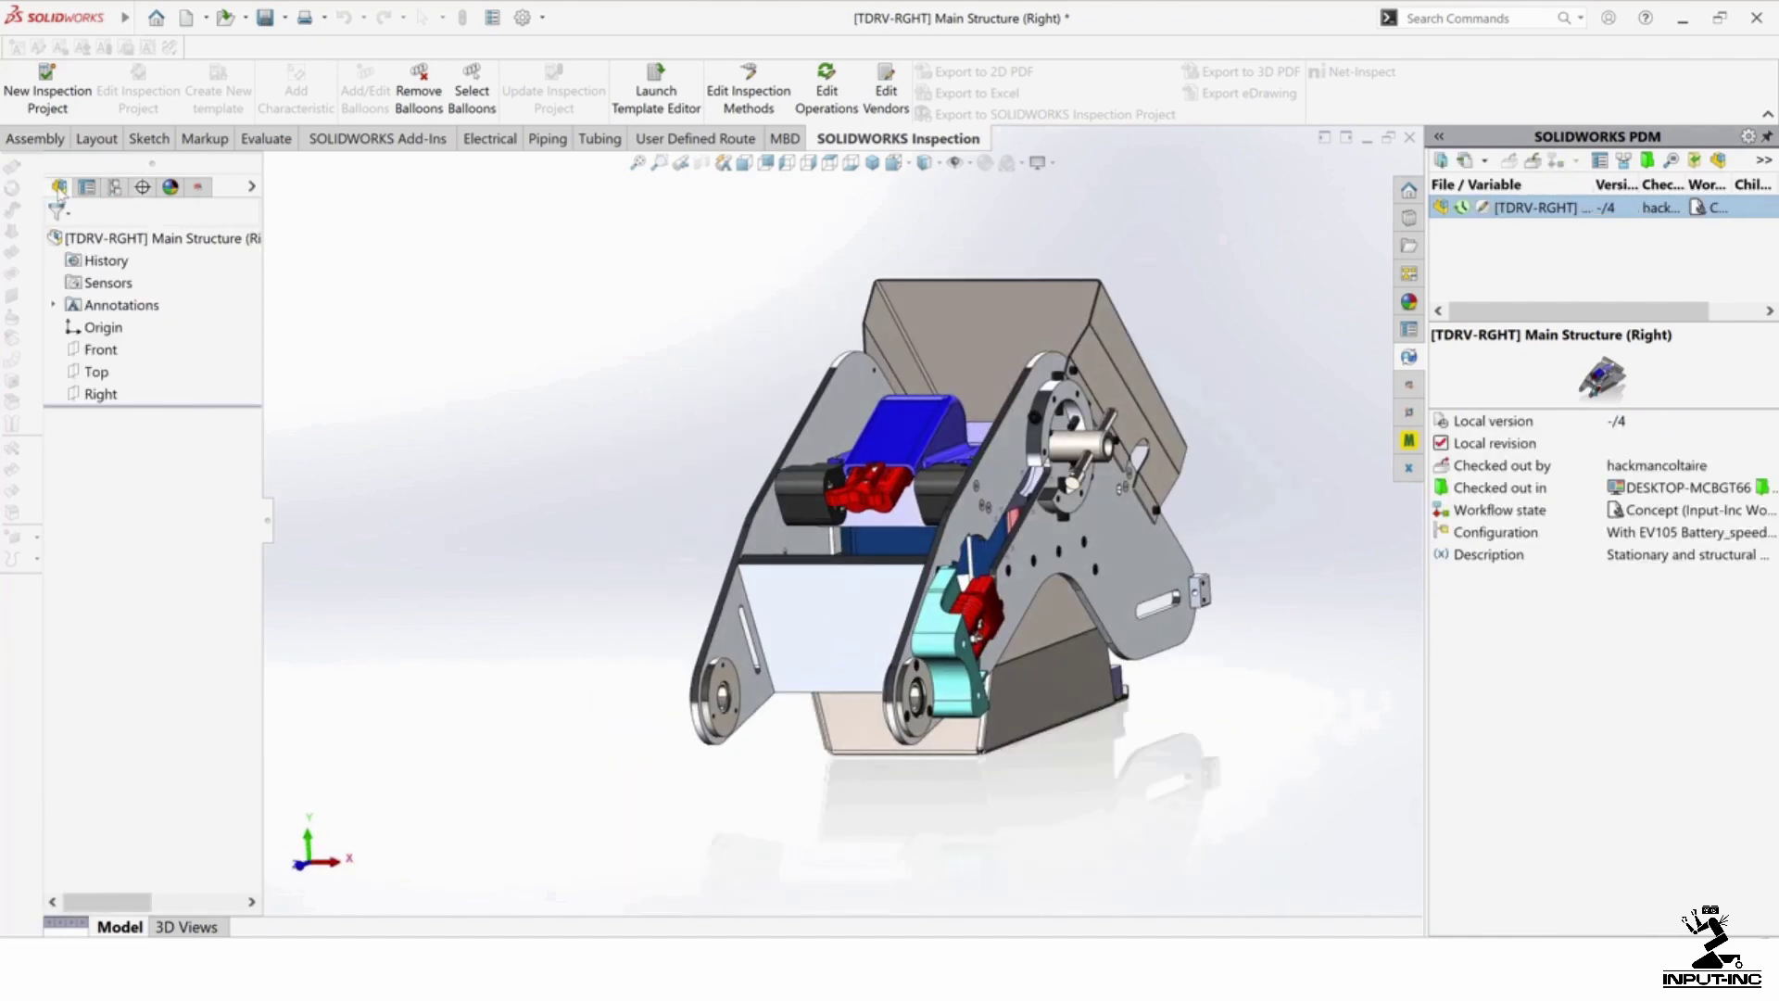
pyautogui.click(120, 188)
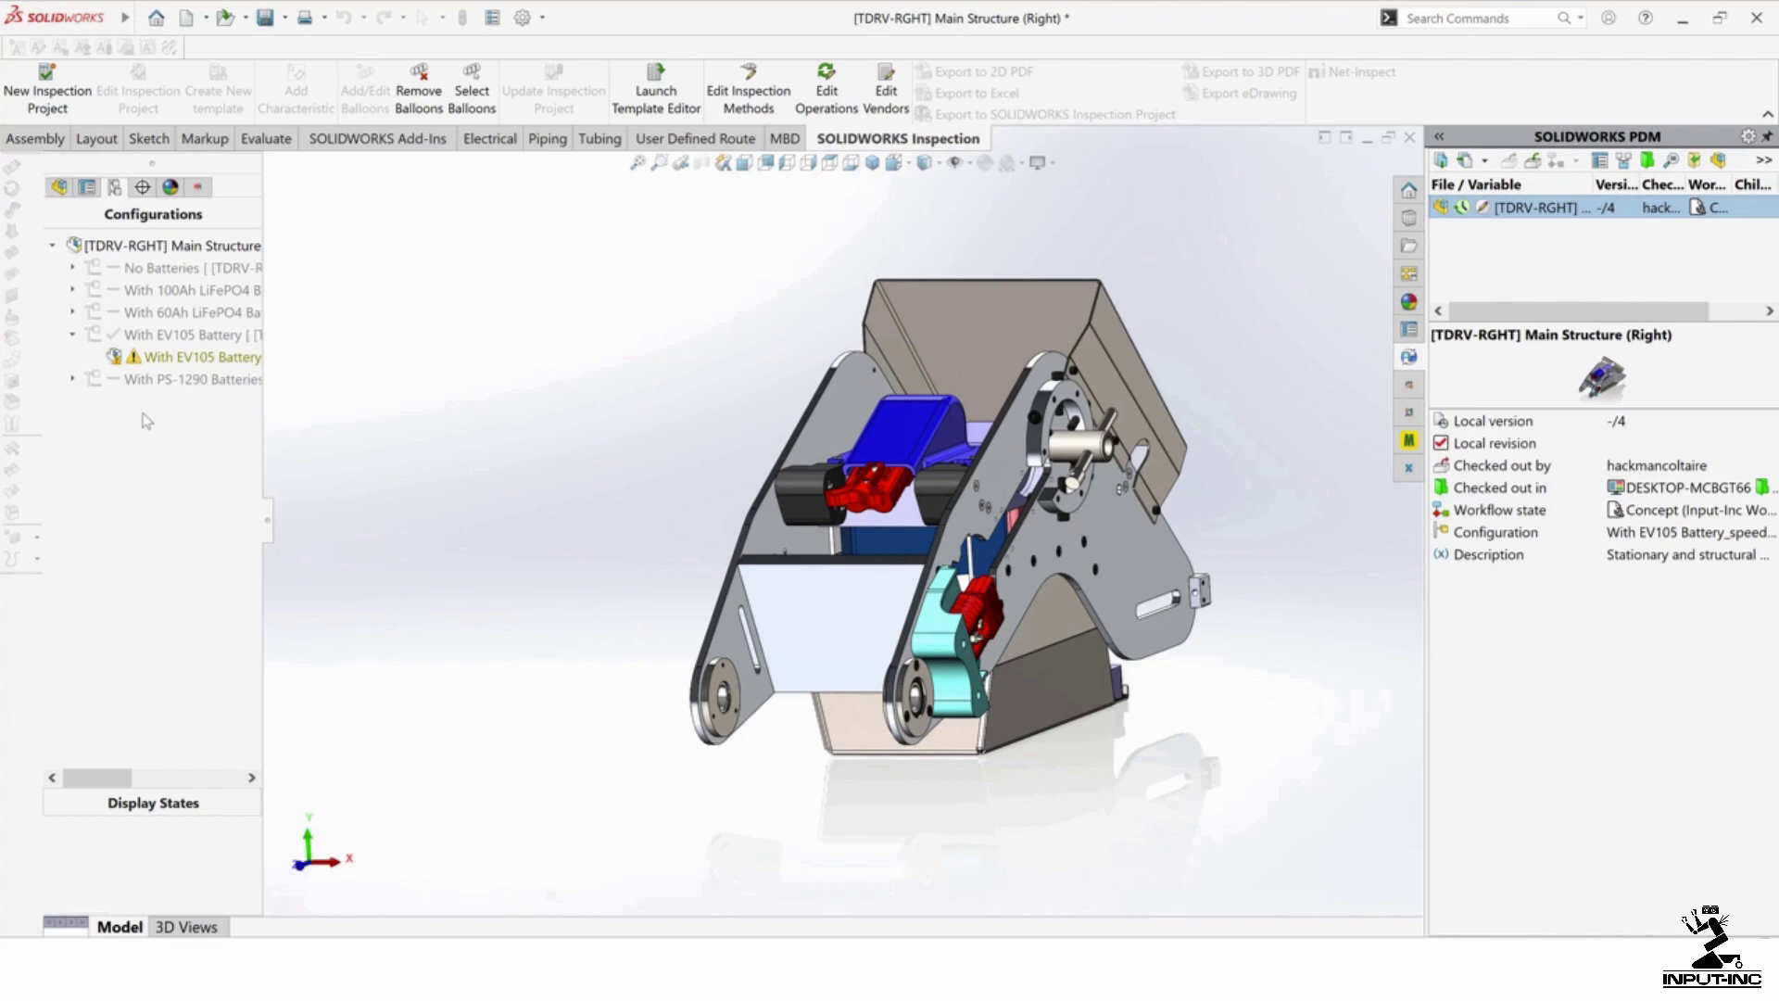
pyautogui.moveTo(521, 493); pyautogui.dragTo(510, 570, button='middle')
pyautogui.hotkey('ctrl', 'w')
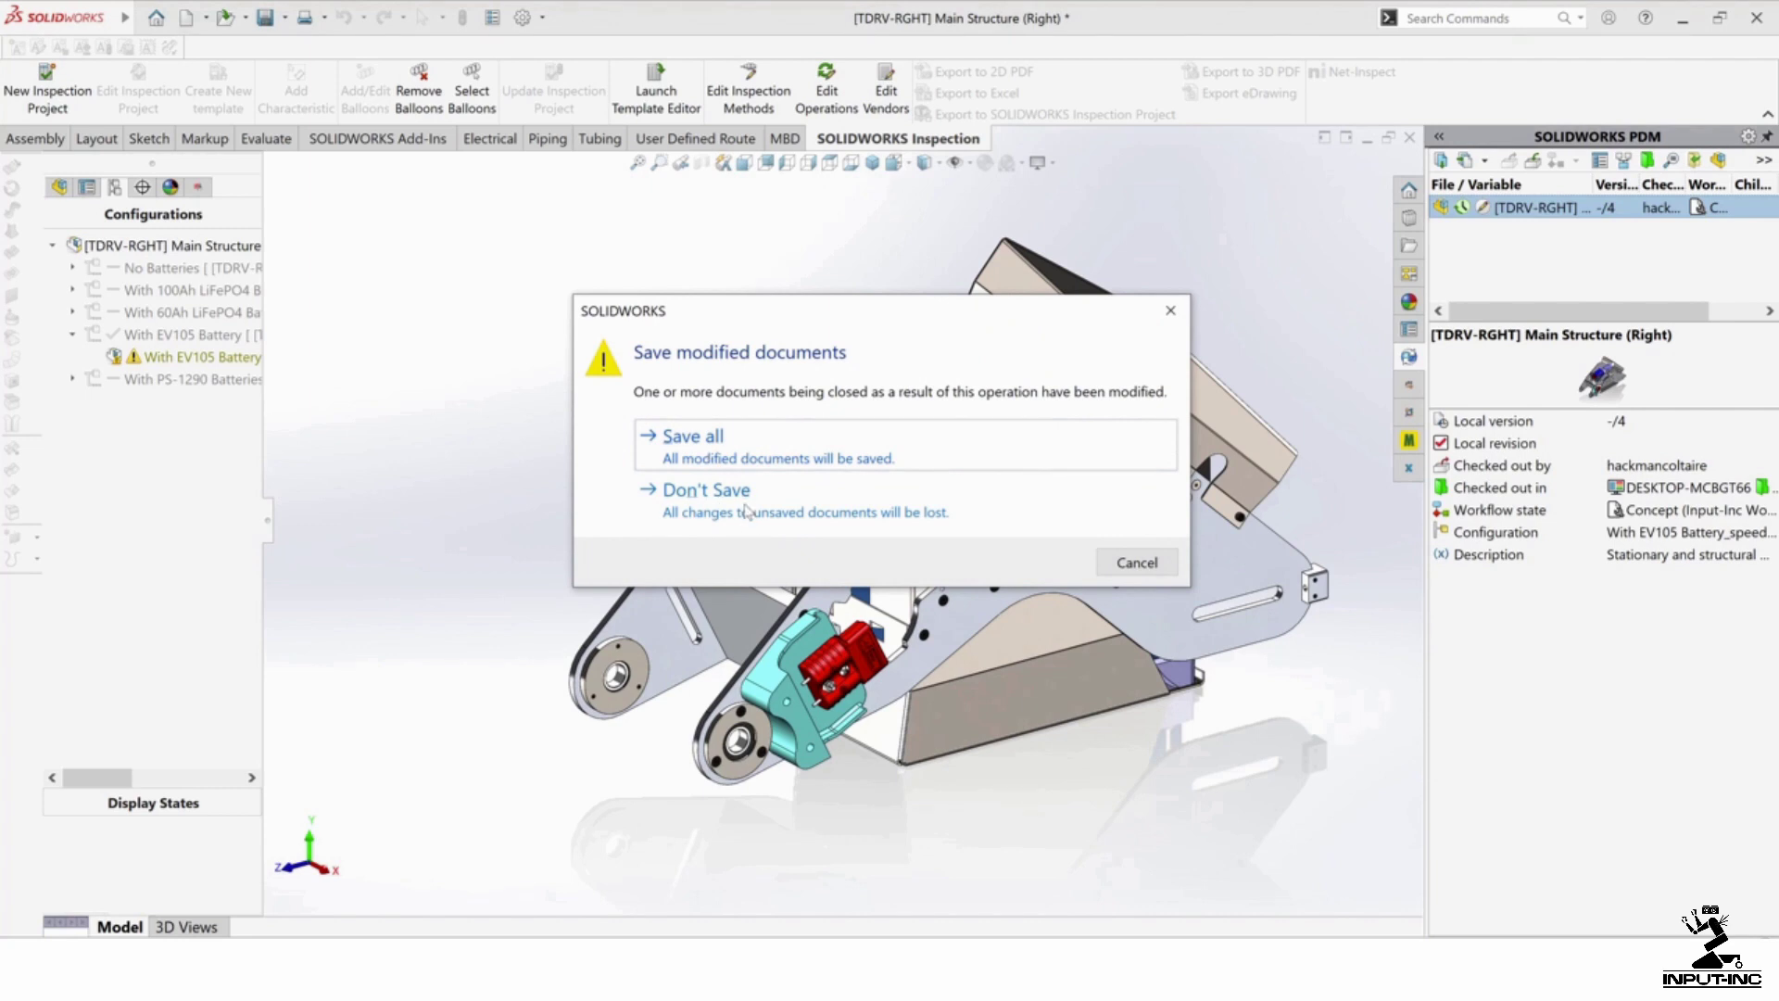
# Step: Discard unsaved changes, open the recent Track Drive (Right) assembly, and bring back Recent Documents
pyautogui.click(747, 510)
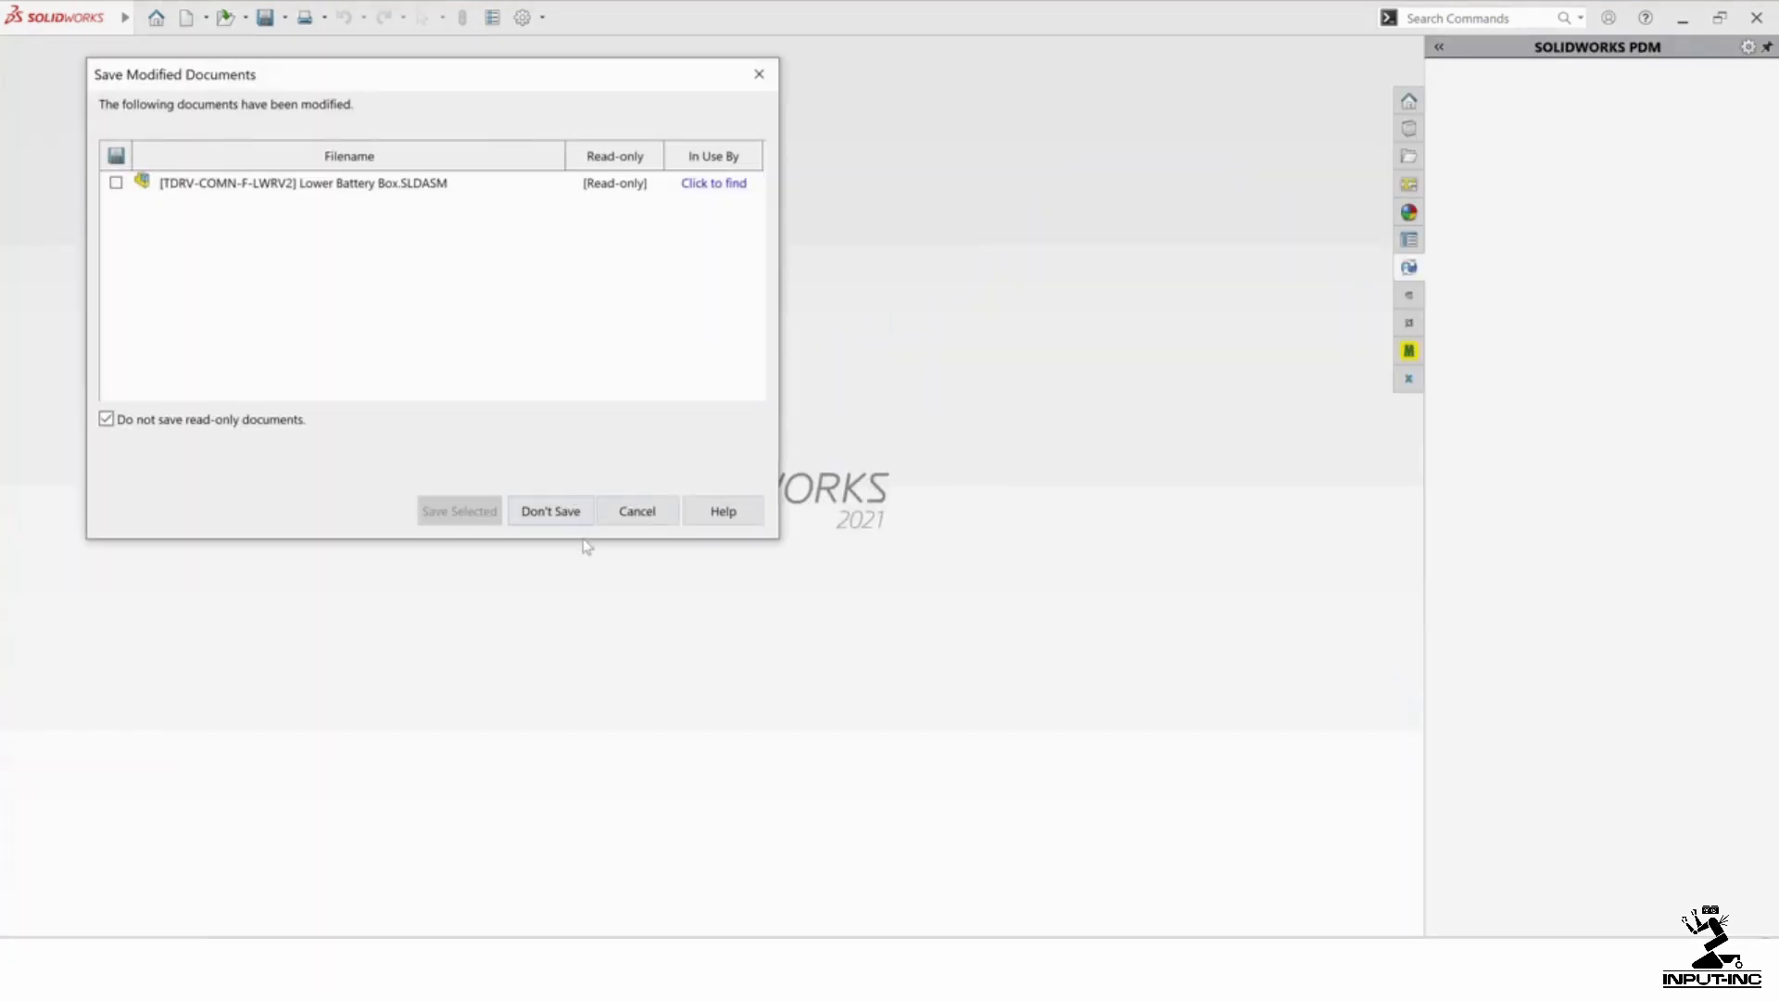
pyautogui.click(556, 517)
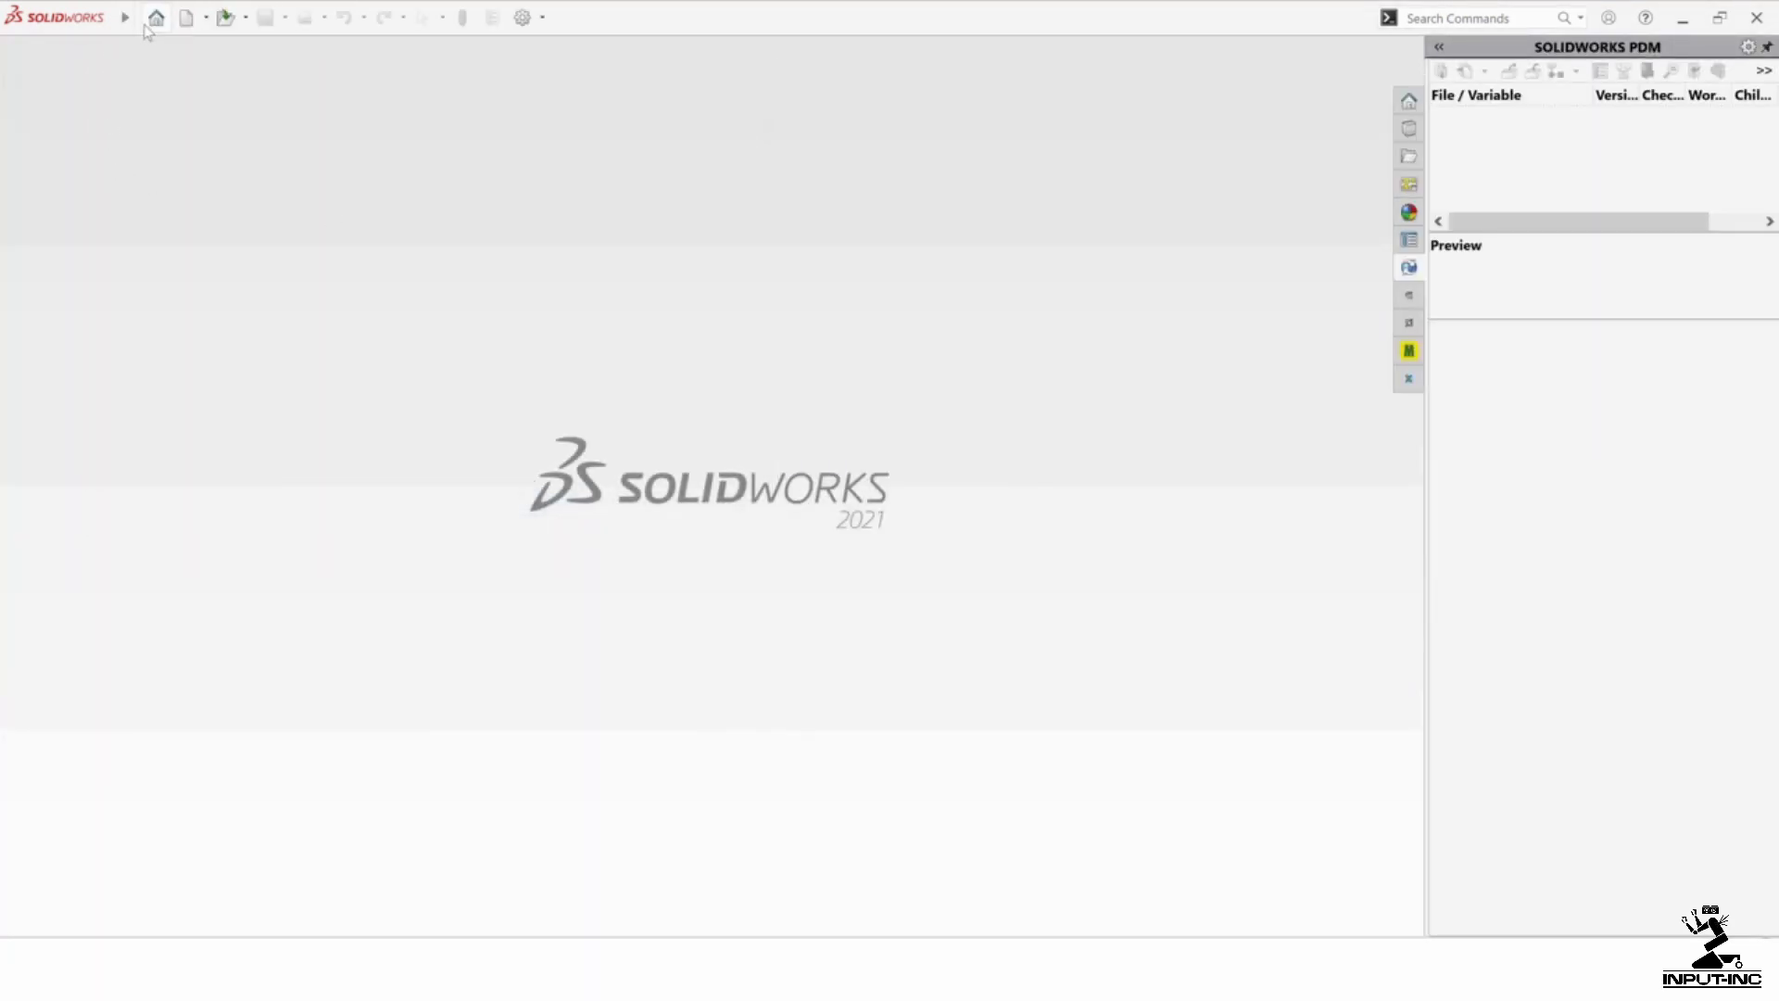
pyautogui.click(246, 17)
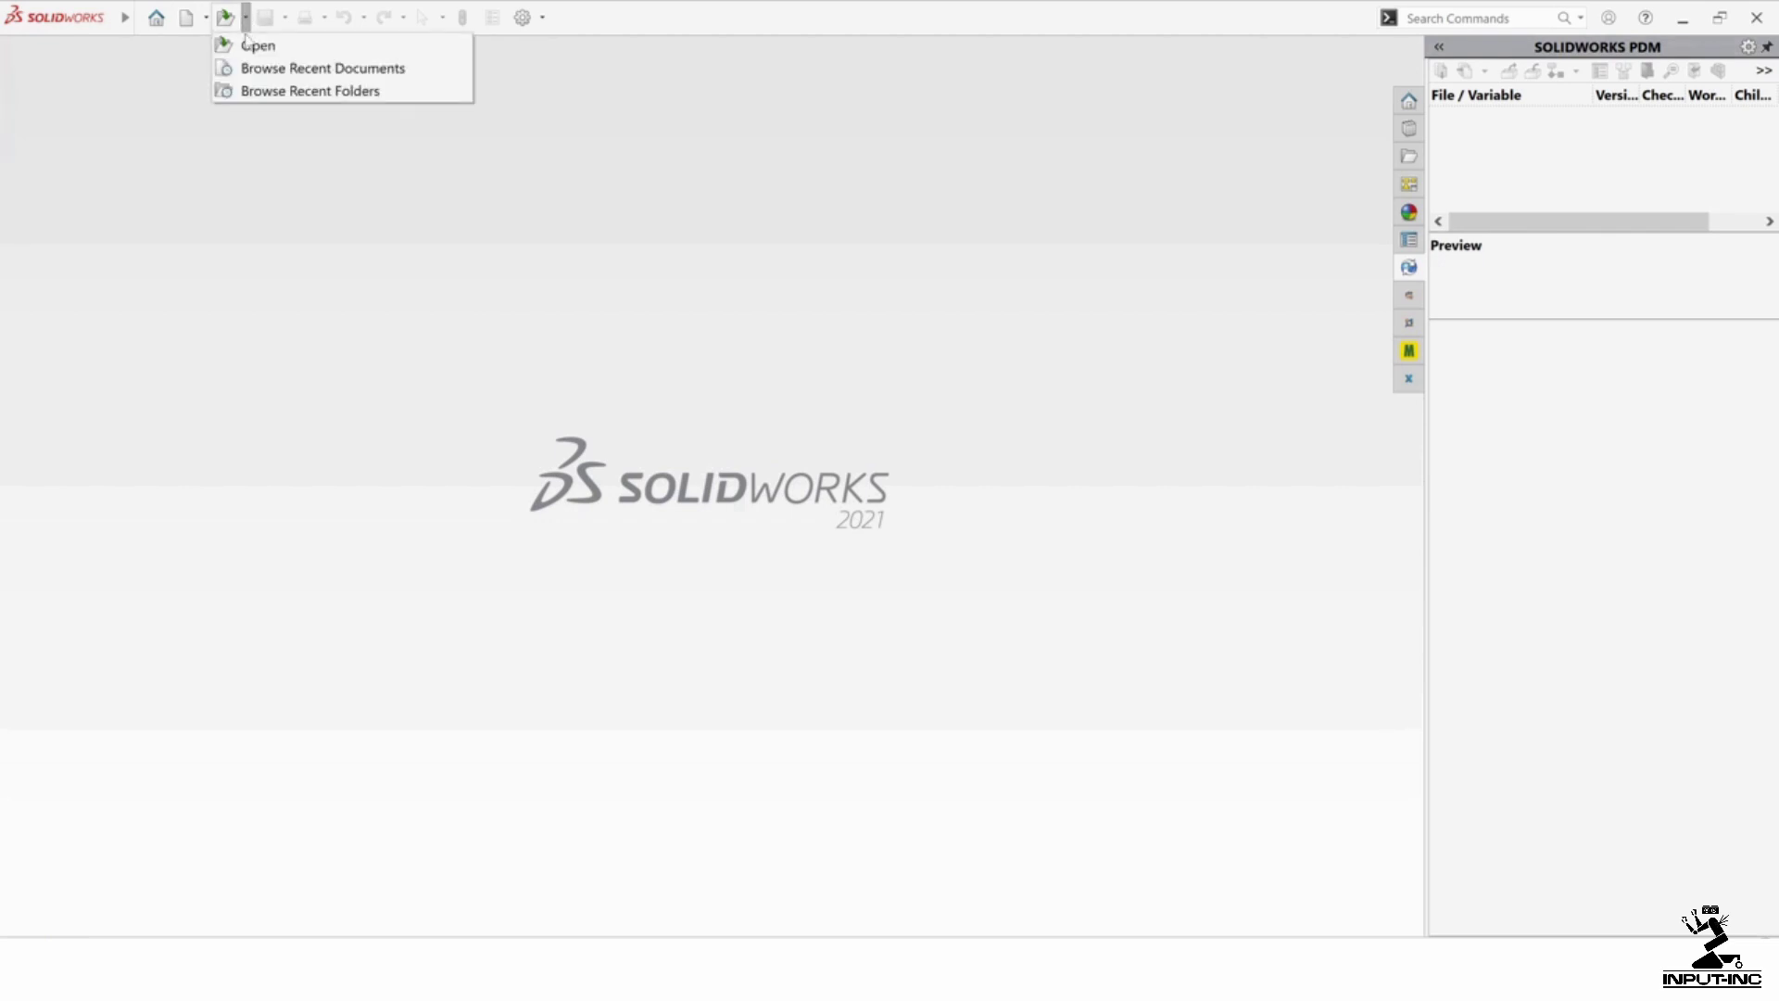
pyautogui.click(261, 69)
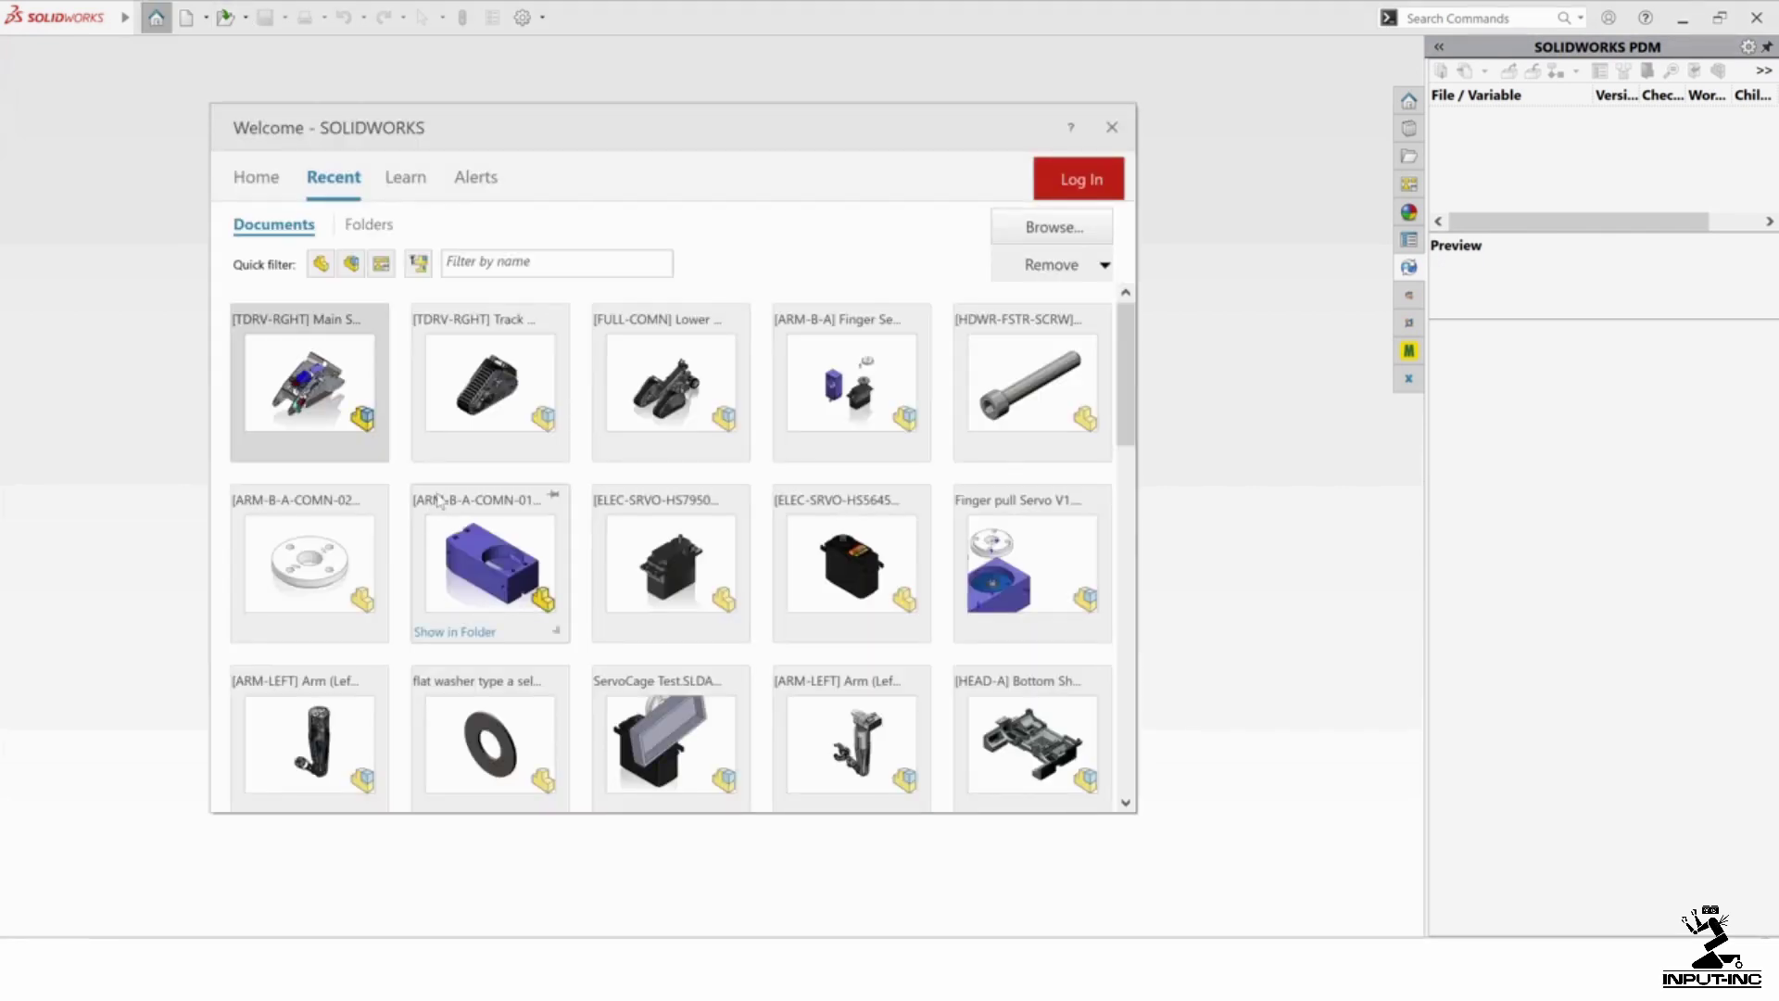
pyautogui.click(493, 401)
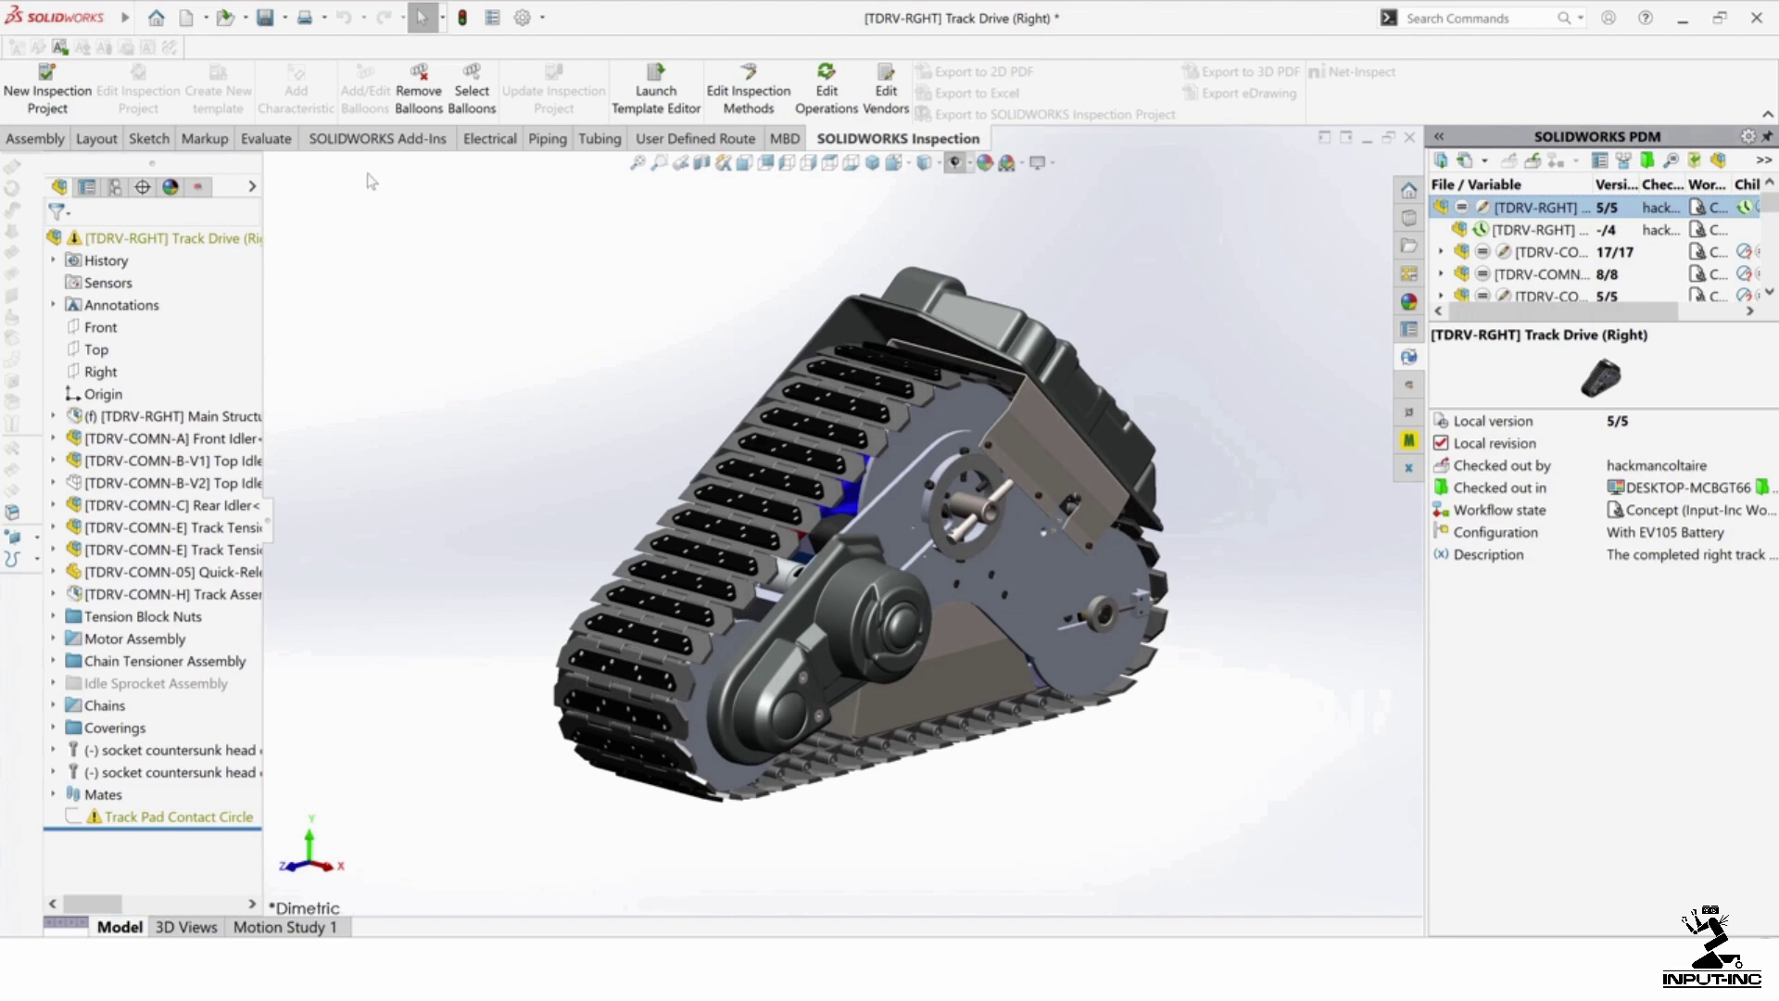
pyautogui.click(245, 19)
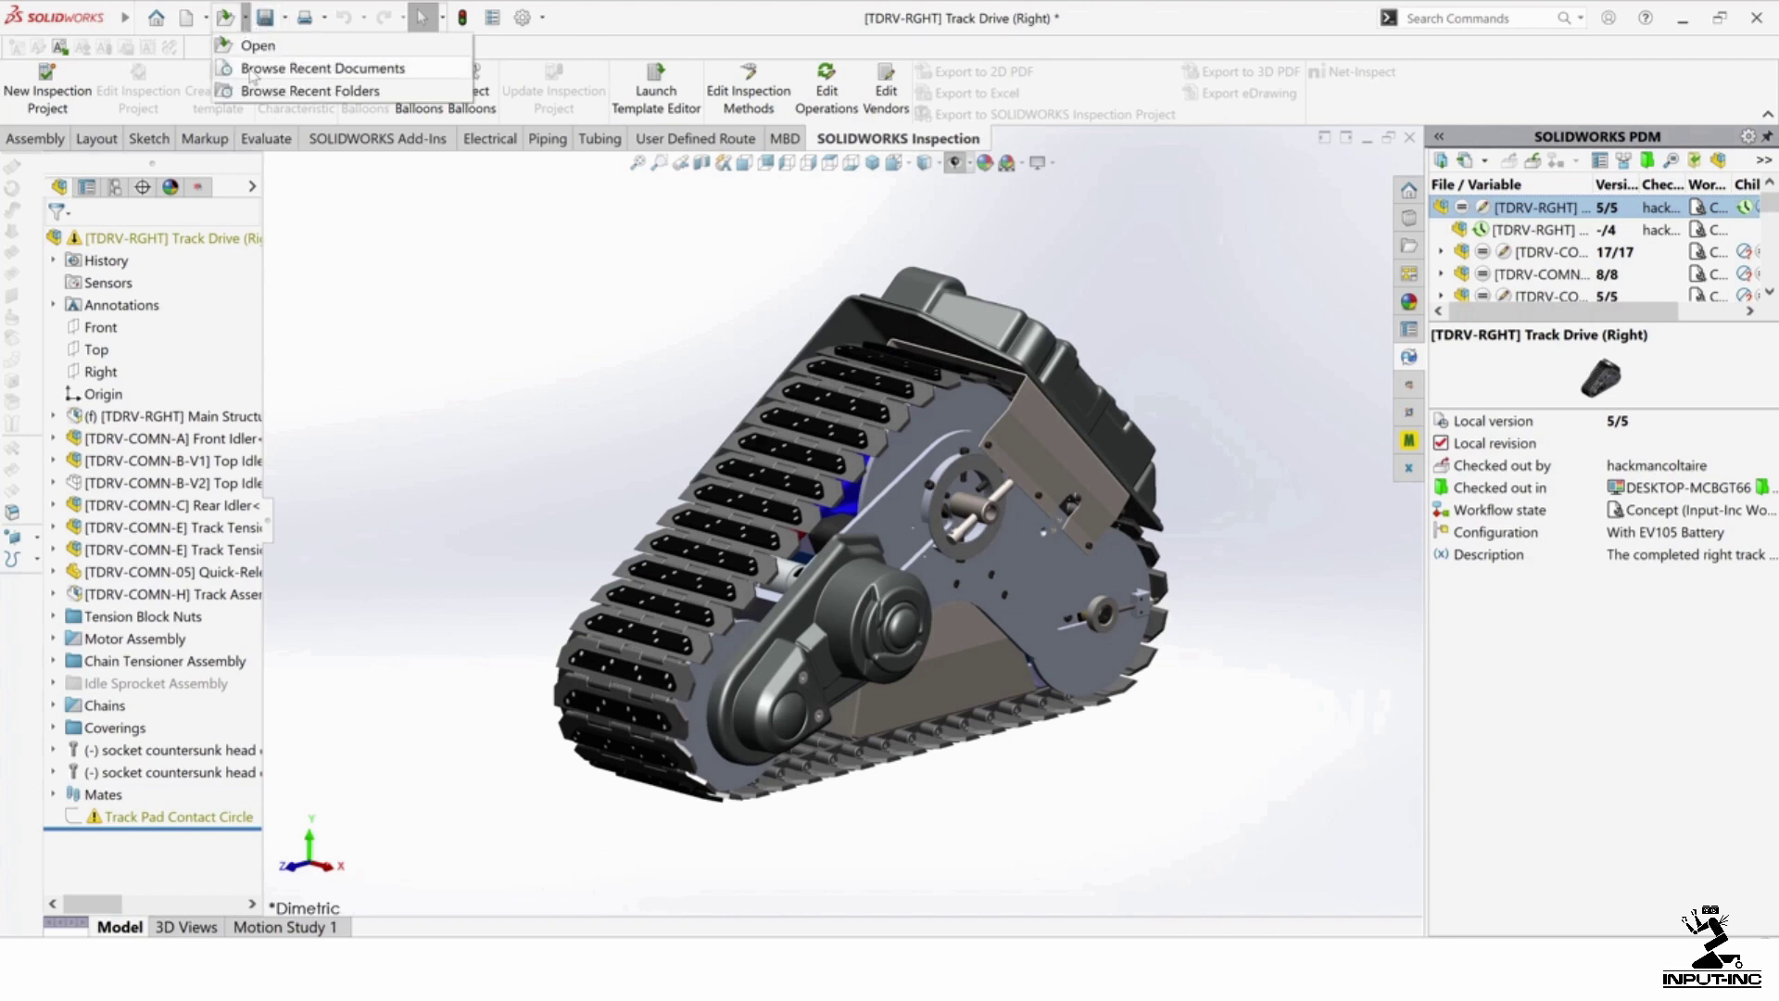
pyautogui.click(278, 68)
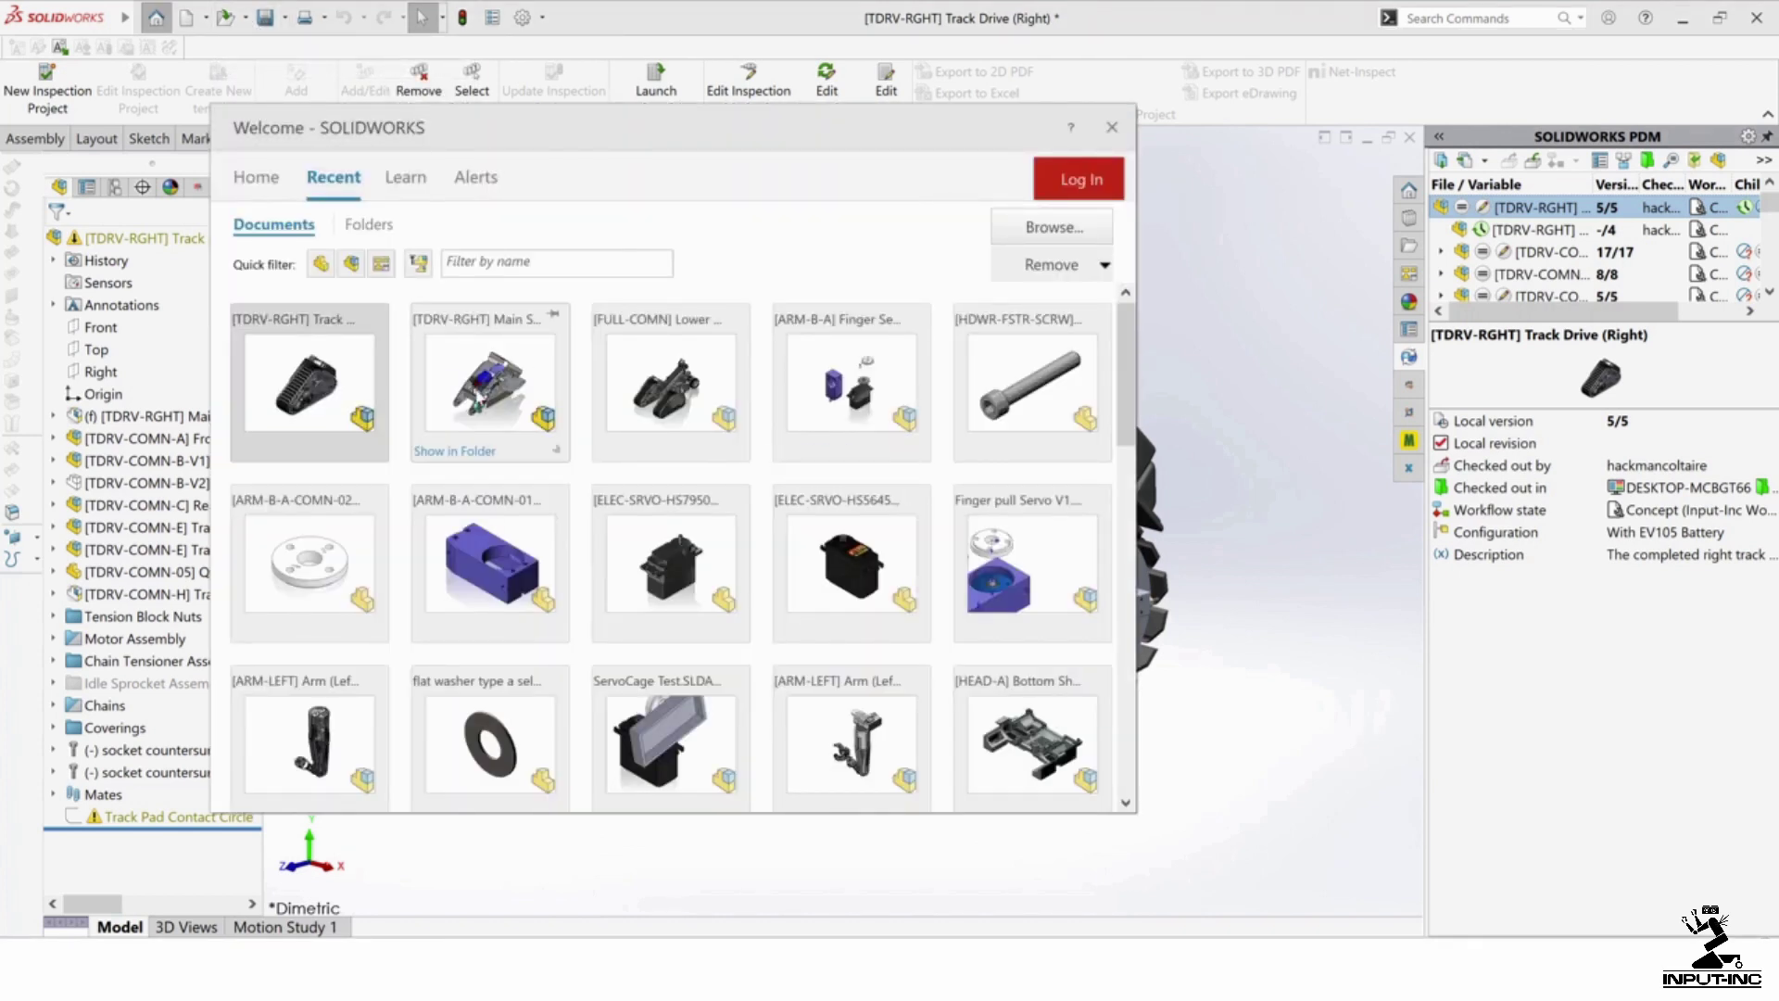
# Step: Show open options for Main Structure and keep Bottom Shell's loading mode at Resolved
pyautogui.click(553, 452)
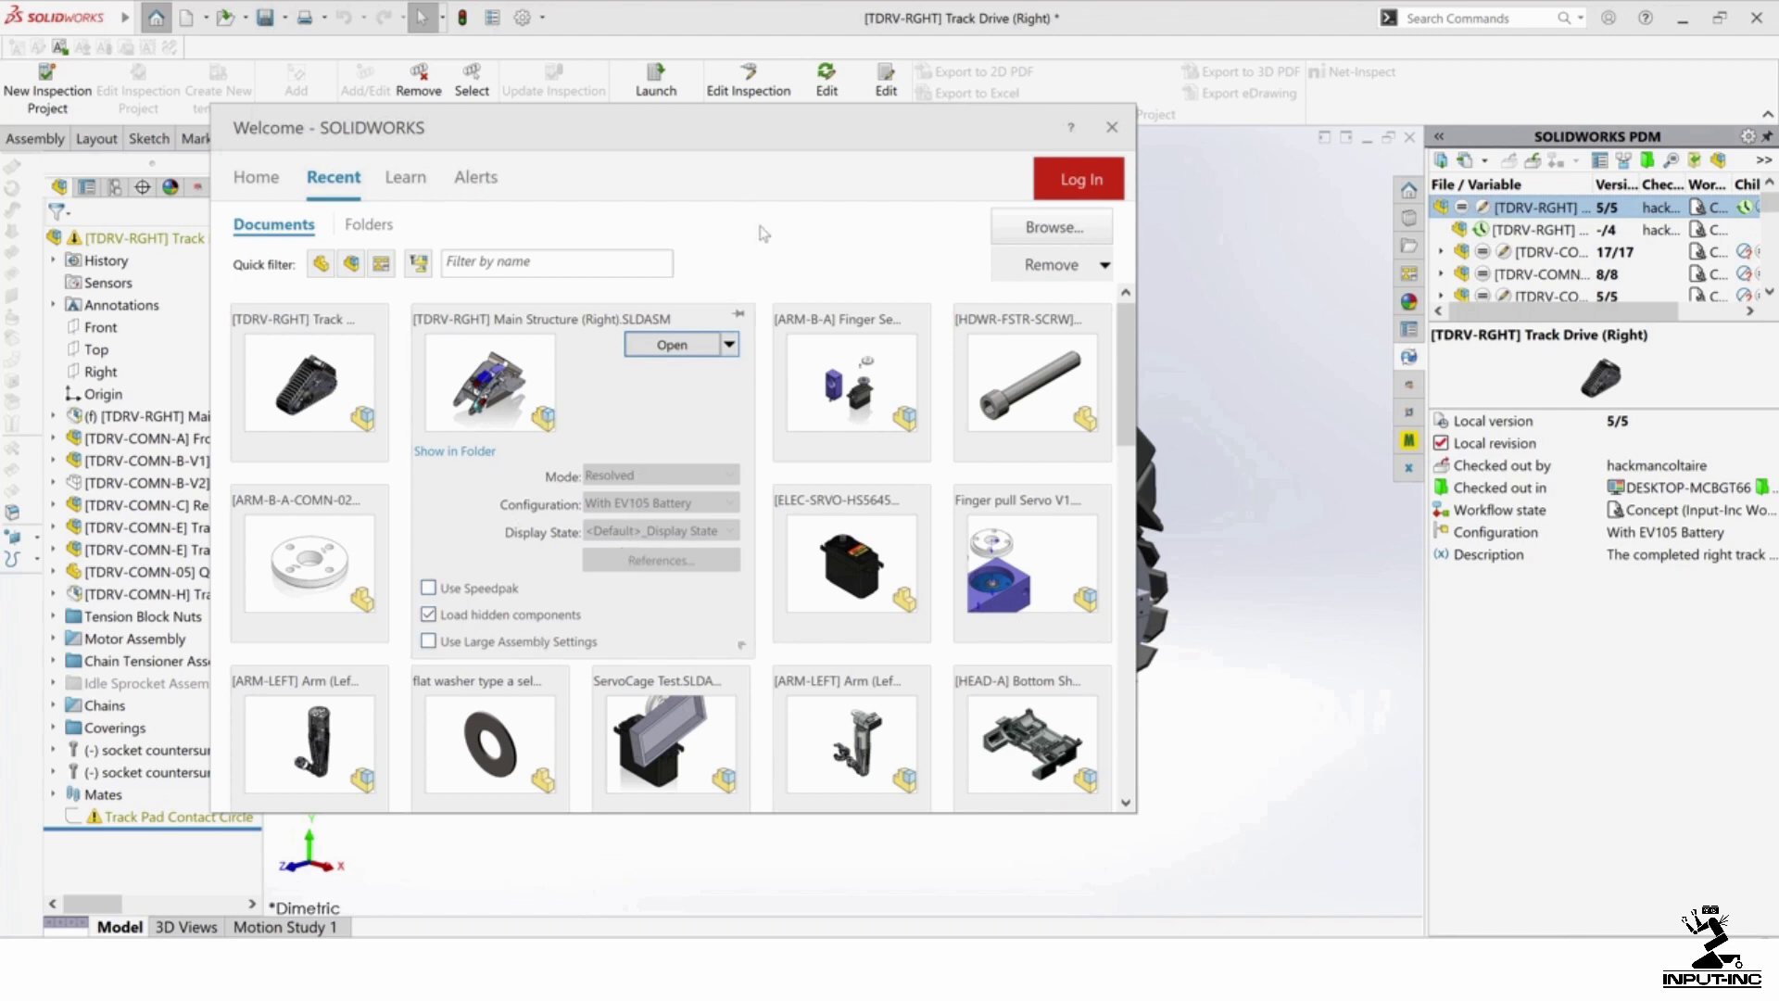
pyautogui.scroll(-3, 769, 417)
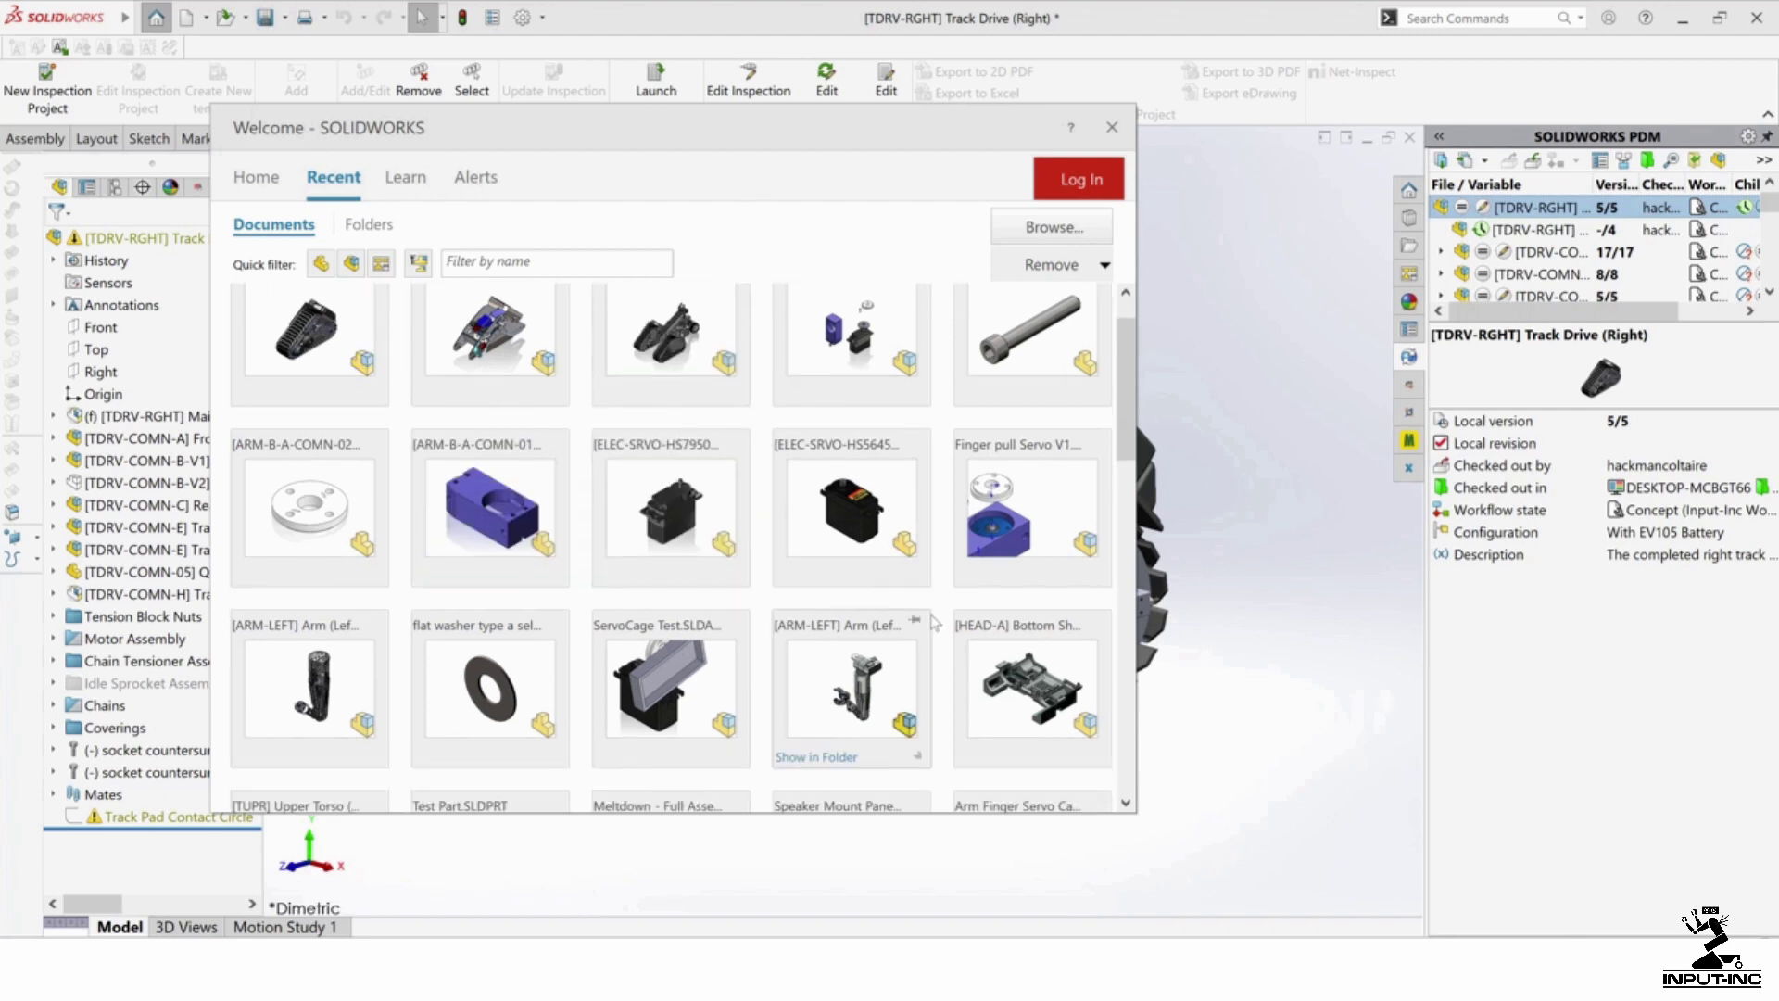
pyautogui.moveTo(1105, 649)
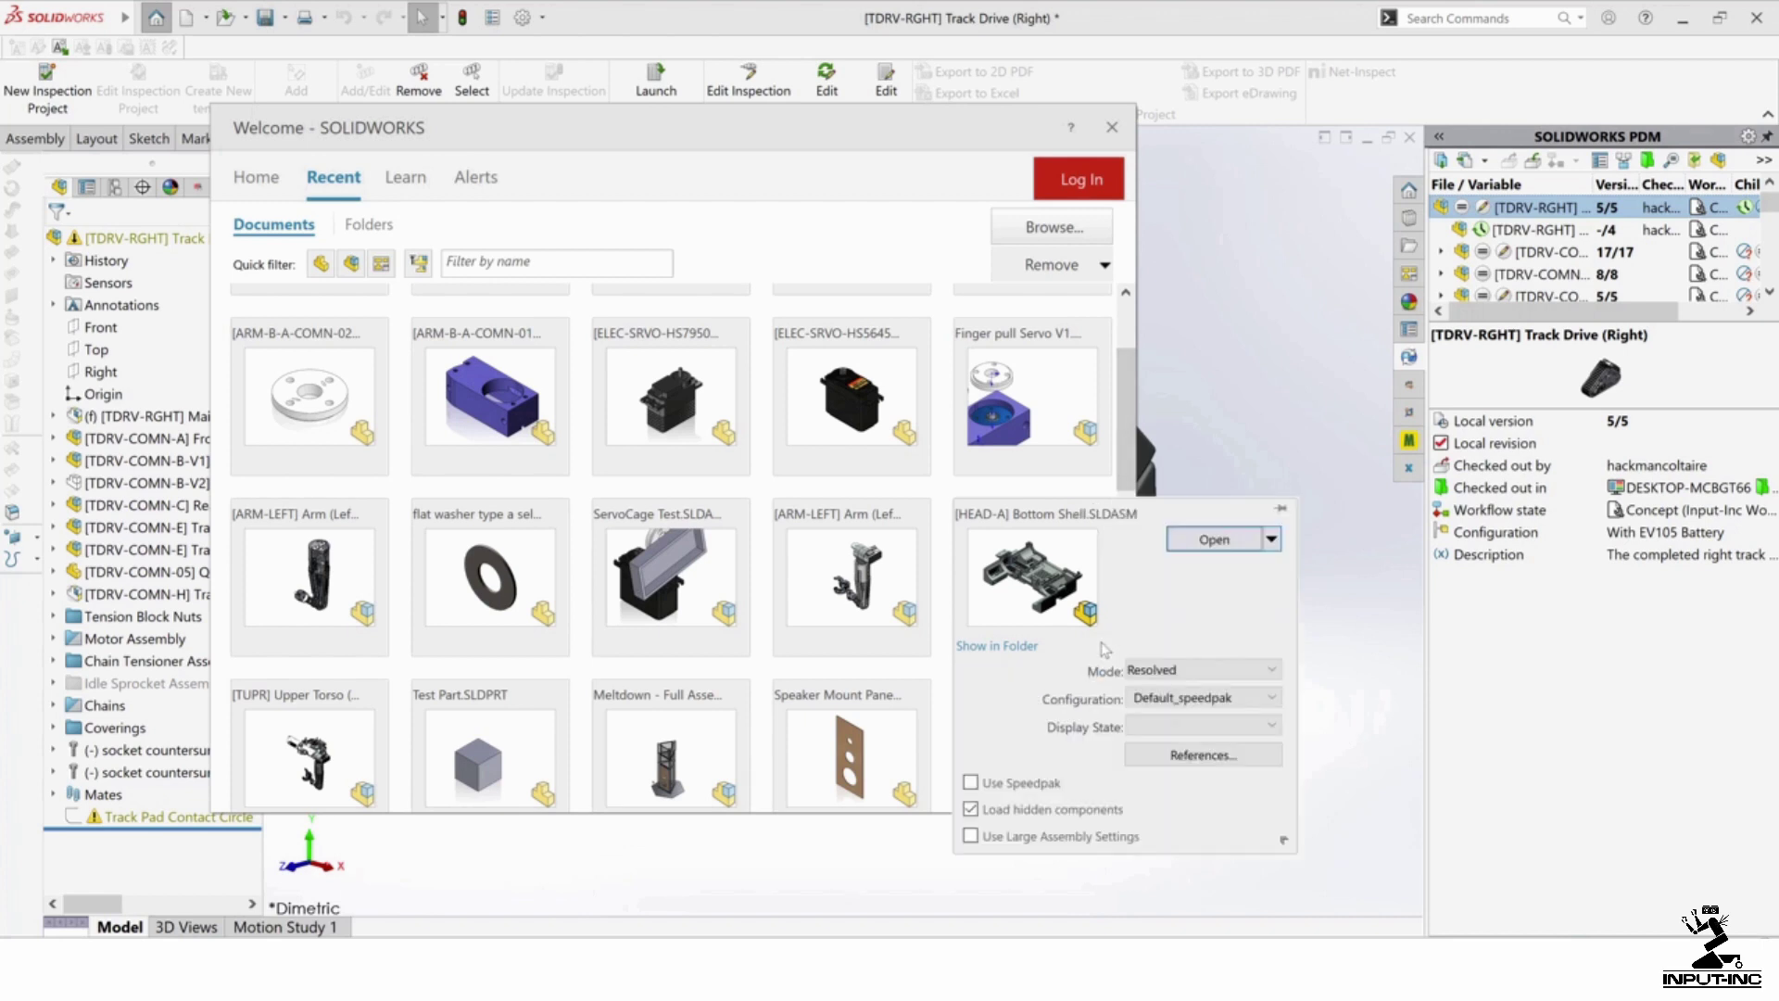
pyautogui.click(1156, 673)
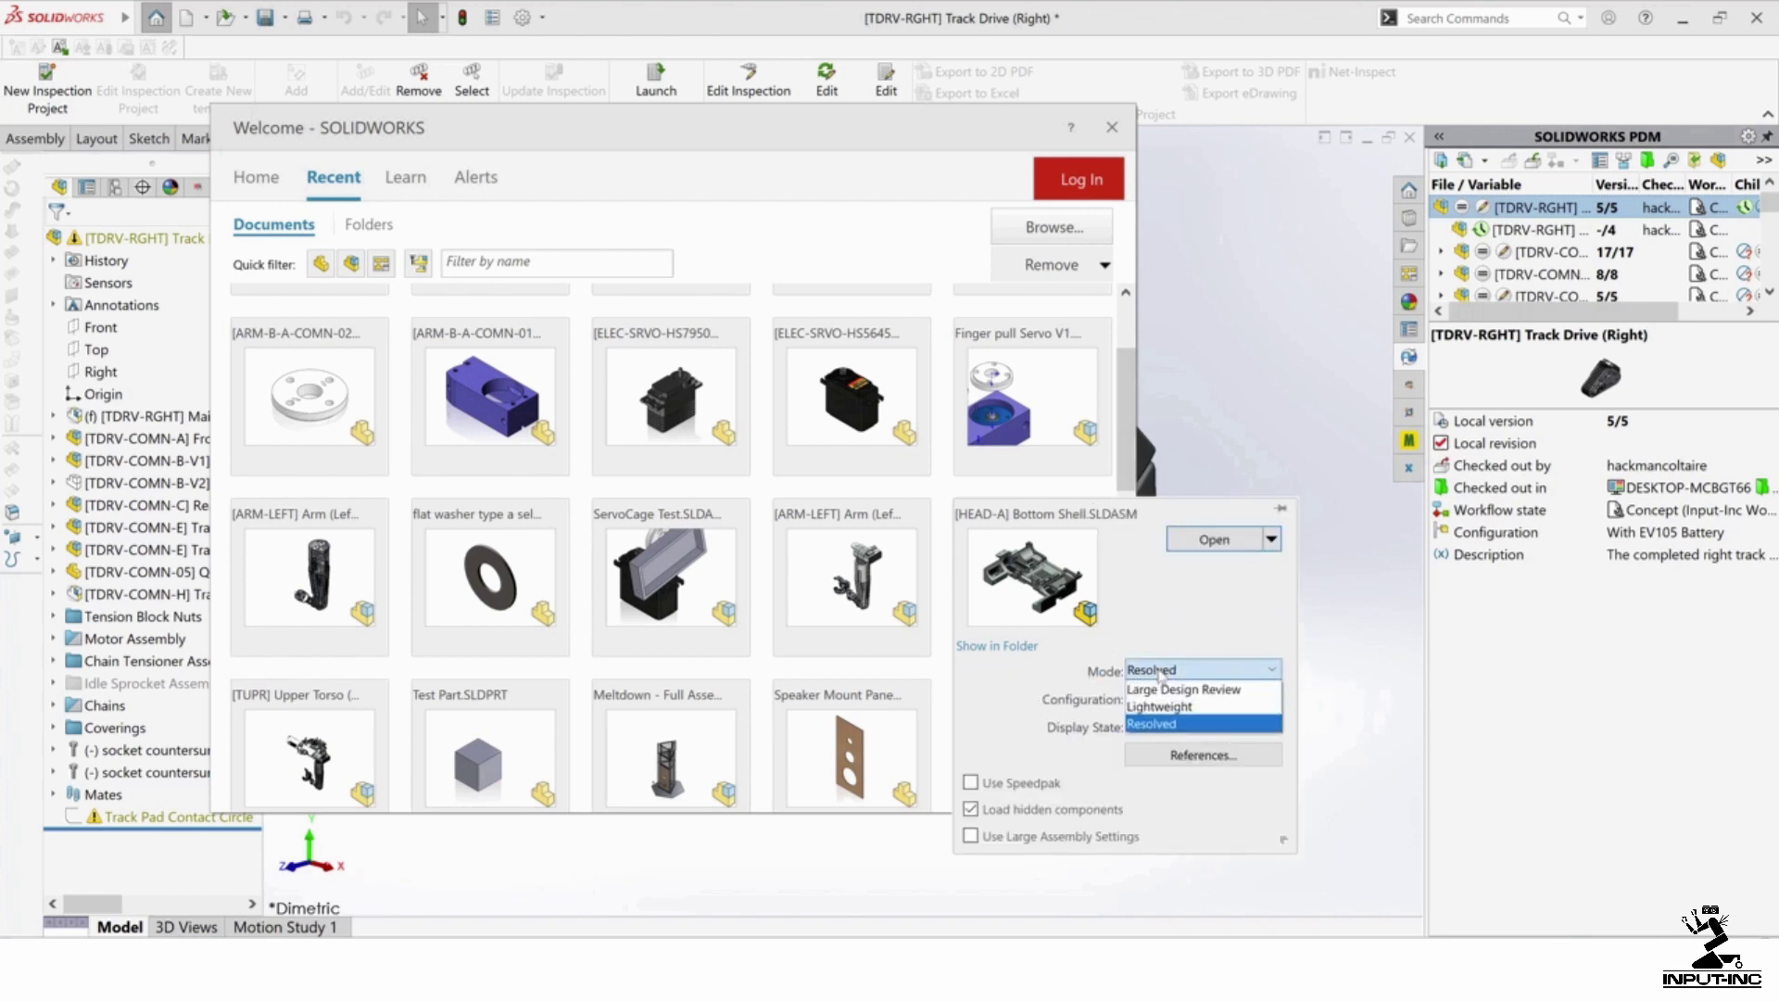
pyautogui.click(1159, 673)
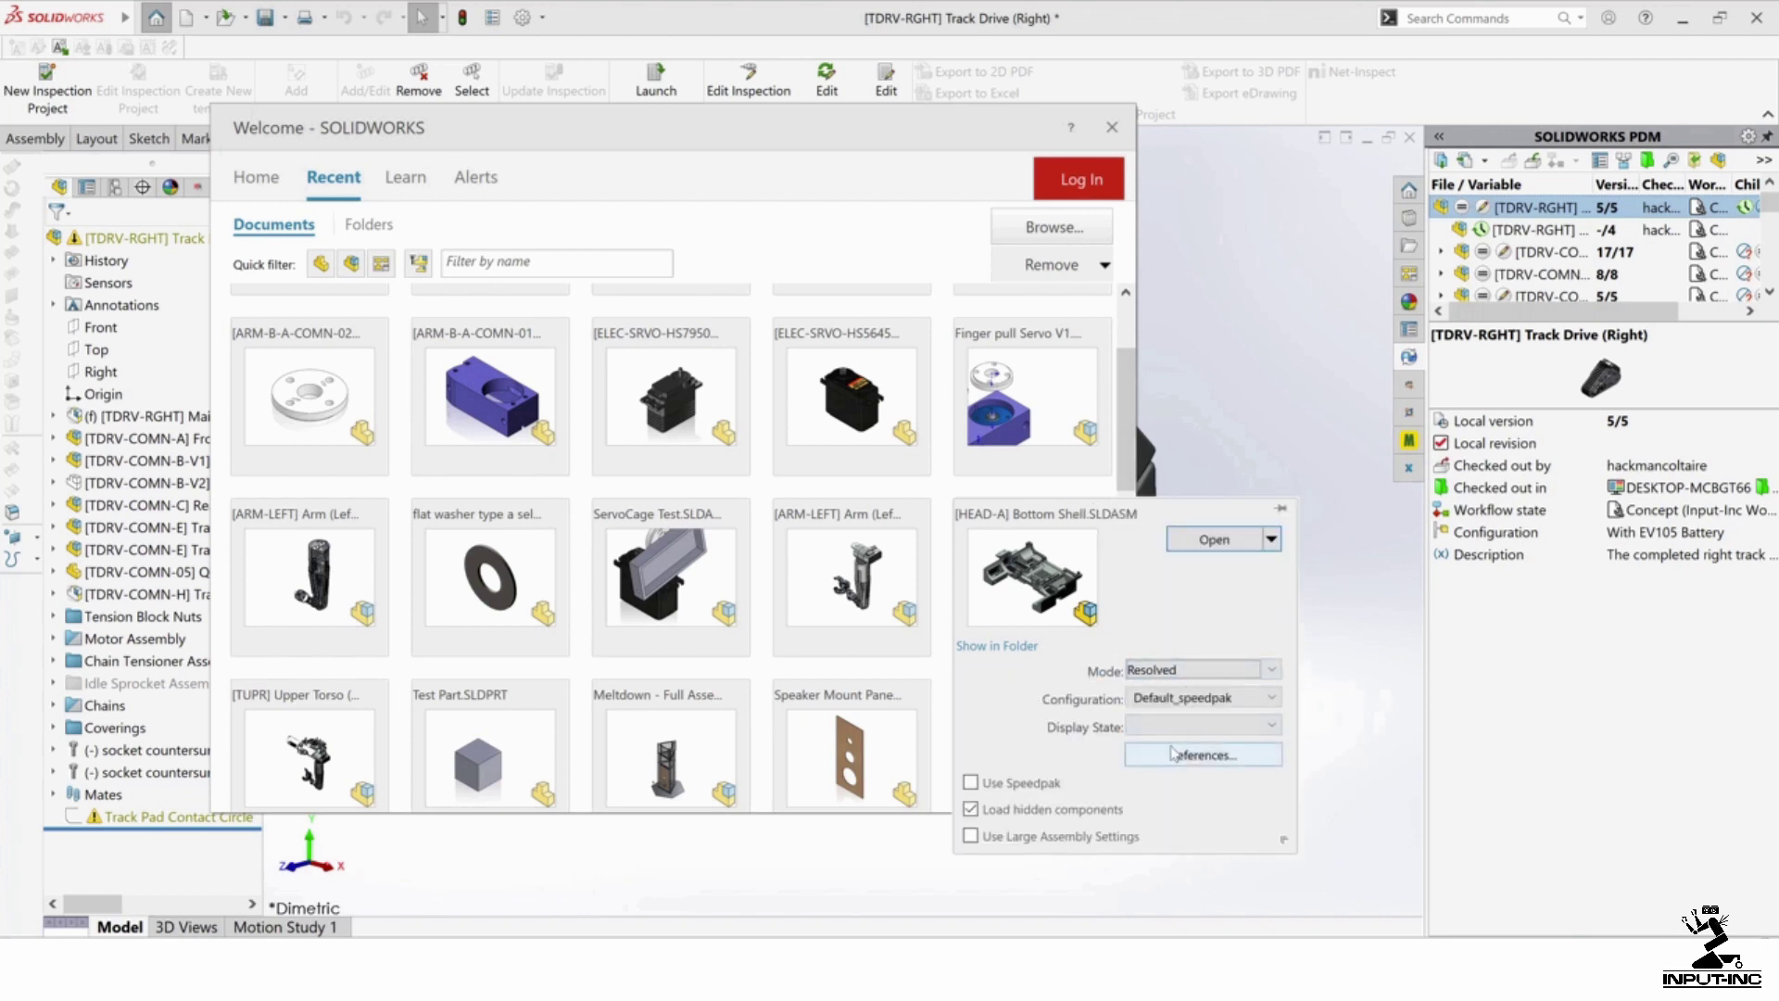
# Step: Set Bottom Shell to open in the full Default configuration instead of Default_speedpak
pyautogui.click(1163, 700)
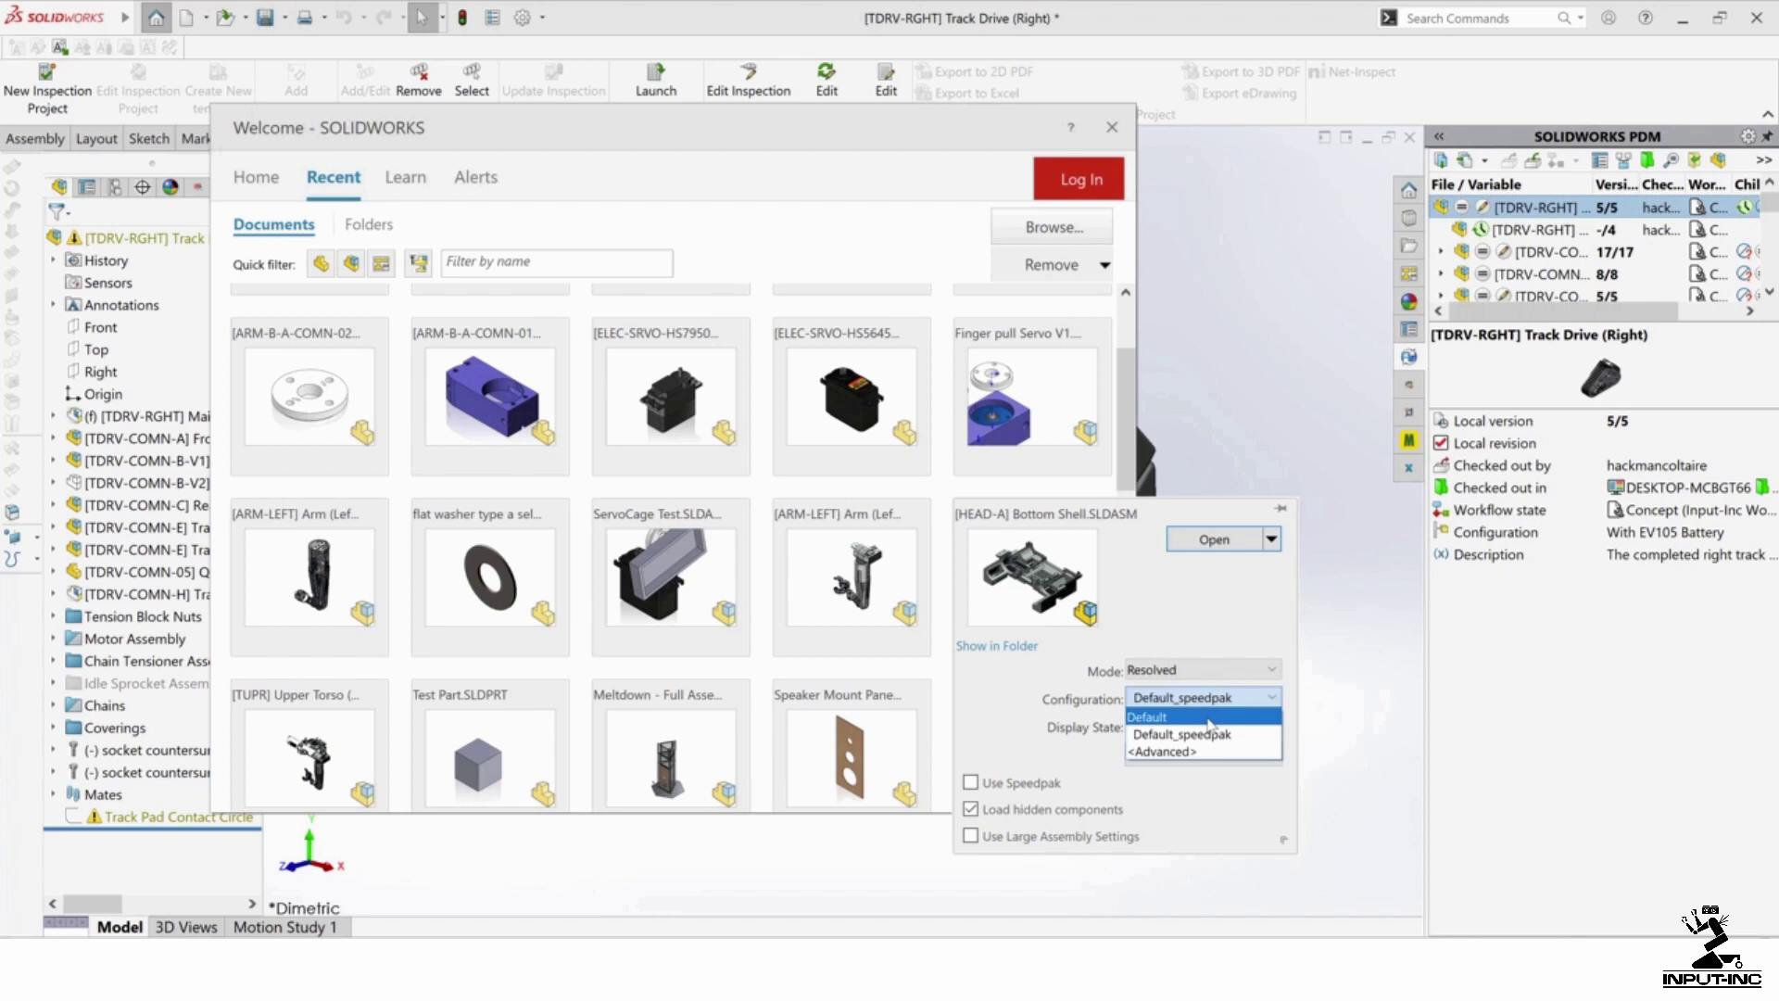
pyautogui.click(1007, 706)
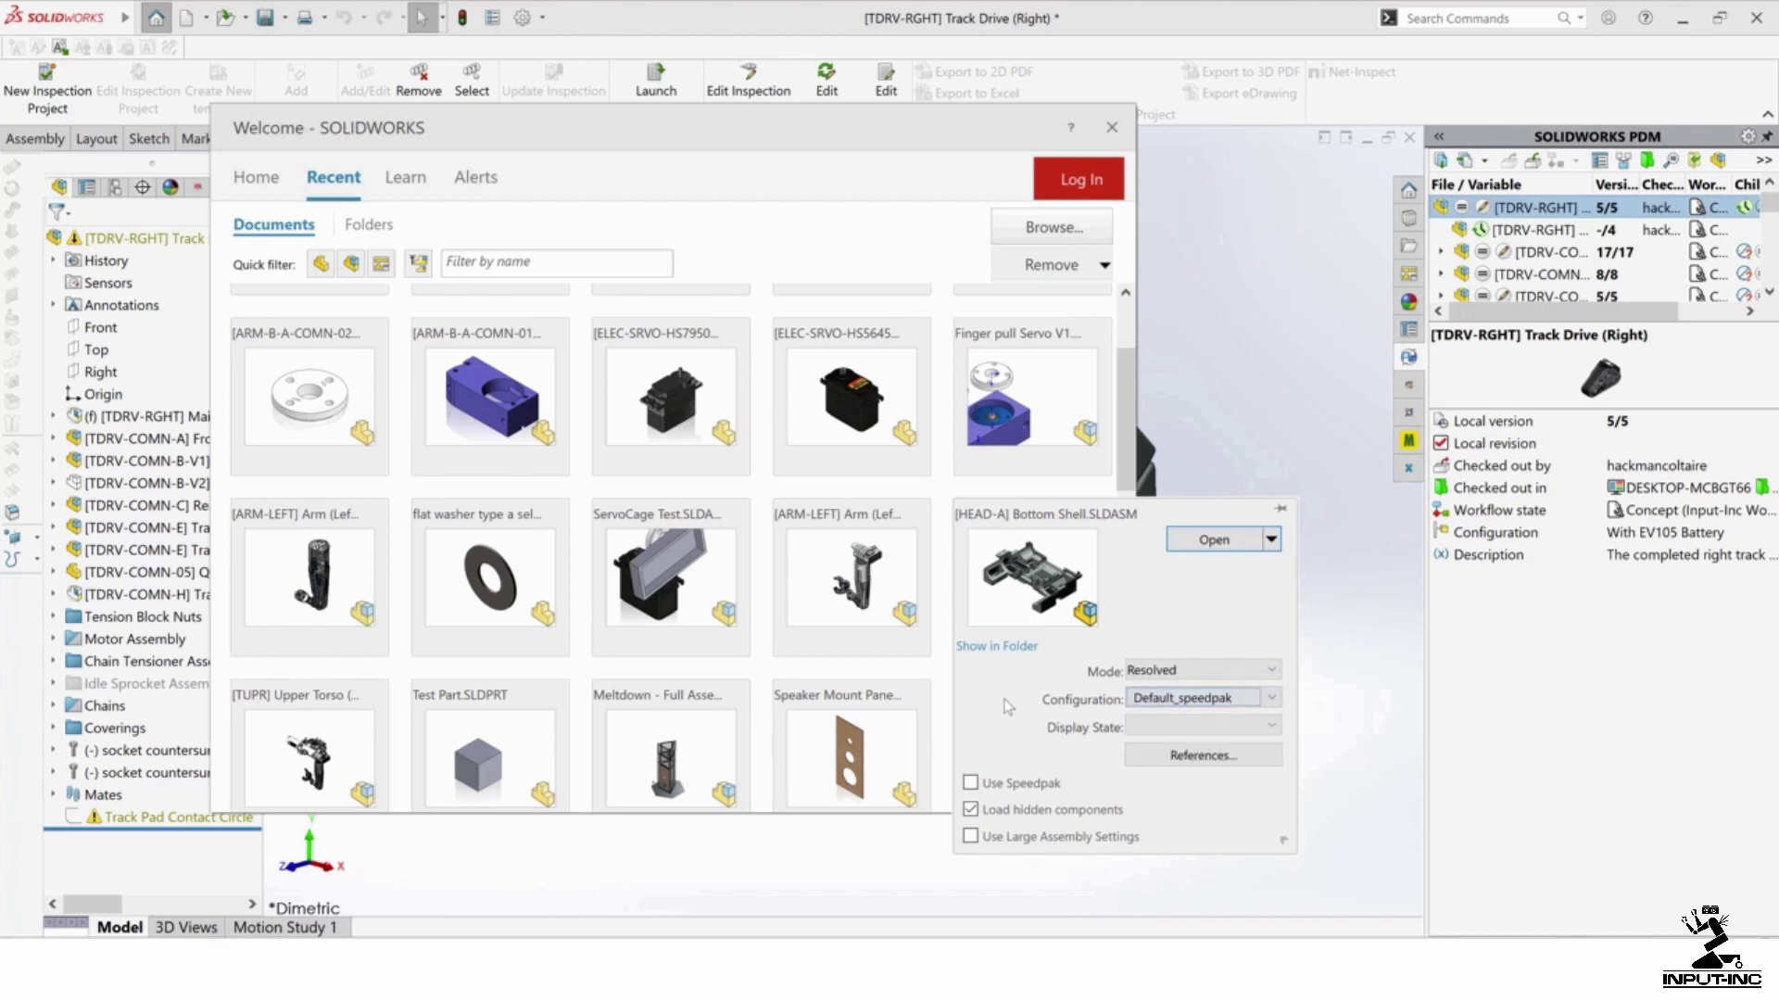
pyautogui.click(972, 783)
pyautogui.click(1150, 699)
pyautogui.click(1158, 712)
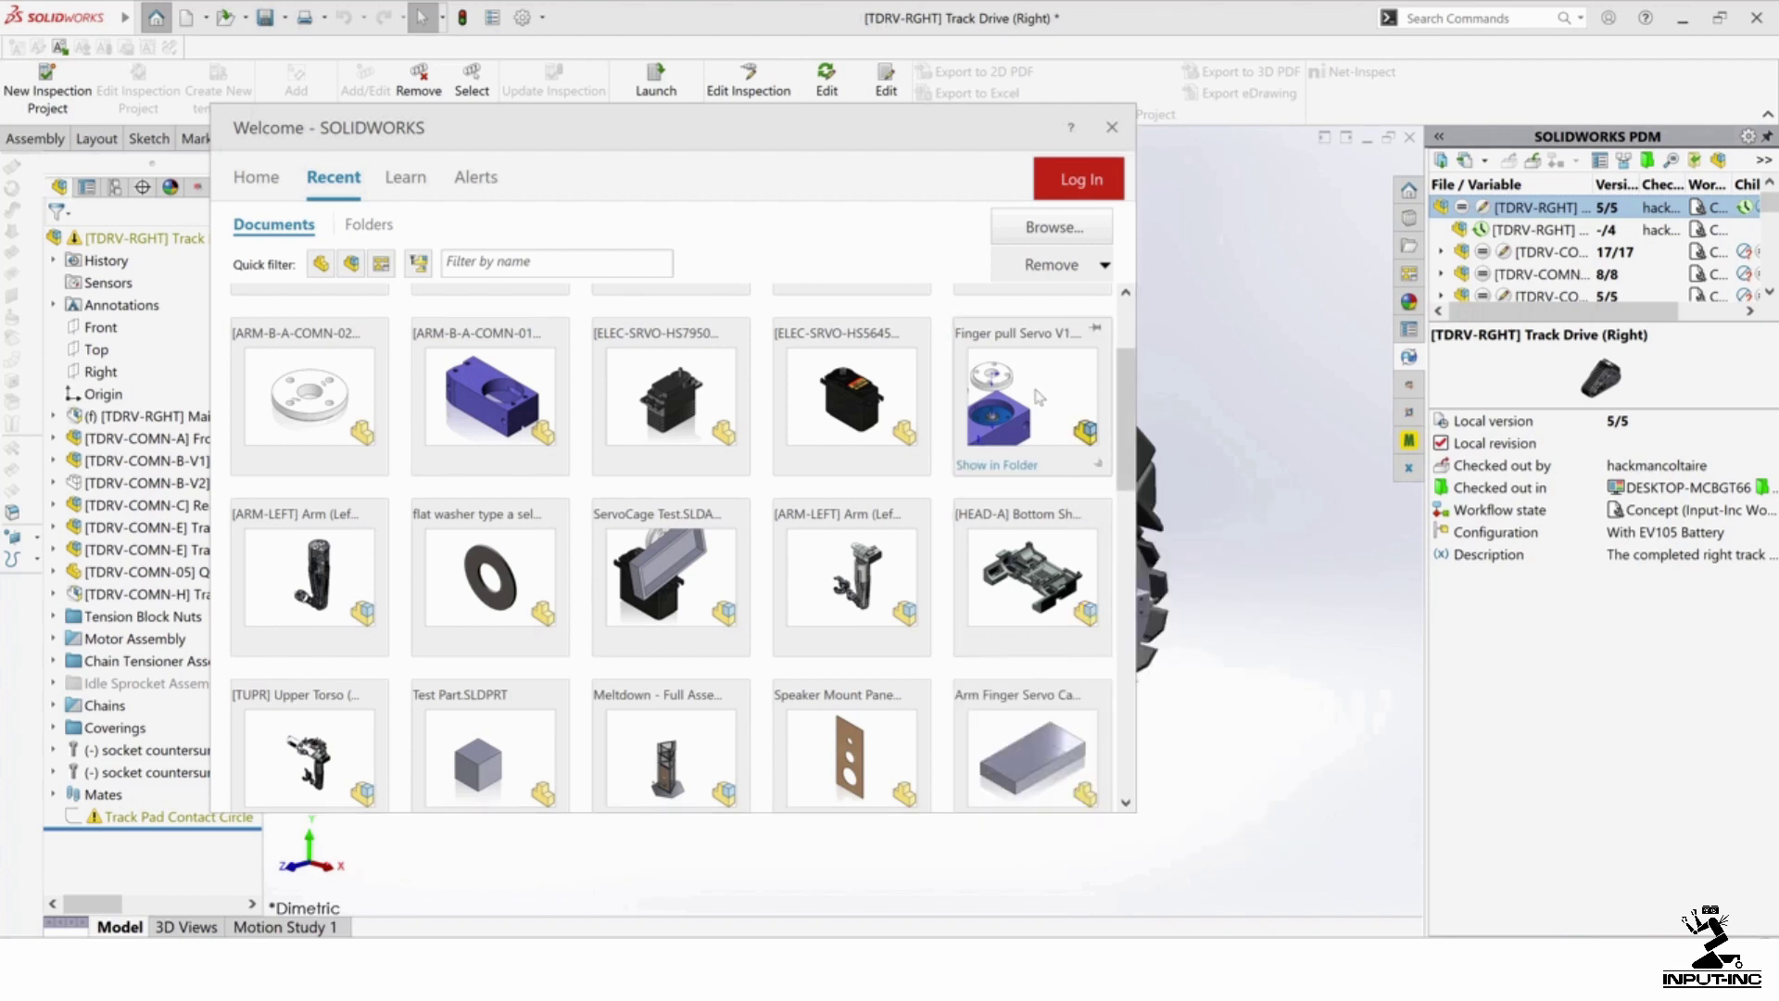
# Step: Close the Welcome window, review Main Structure's Set SpeedPak to Parent option, and list the configurations
pyautogui.click(1112, 126)
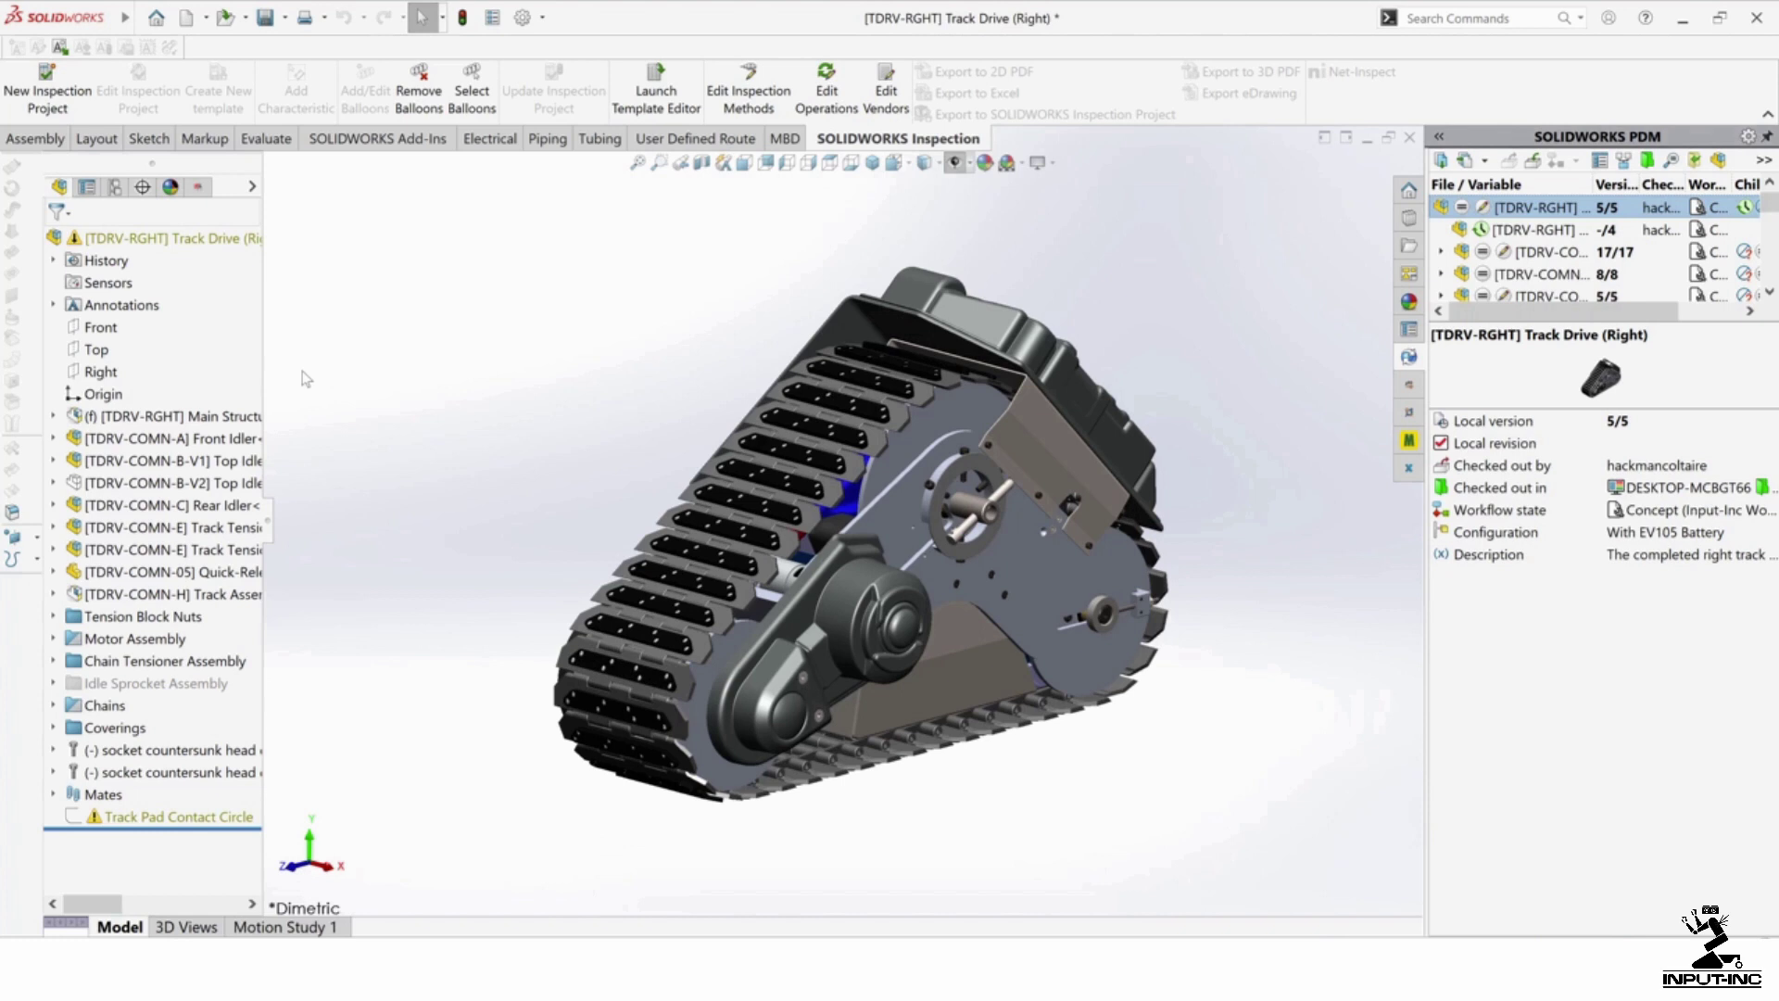
pyautogui.rightClick(196, 416)
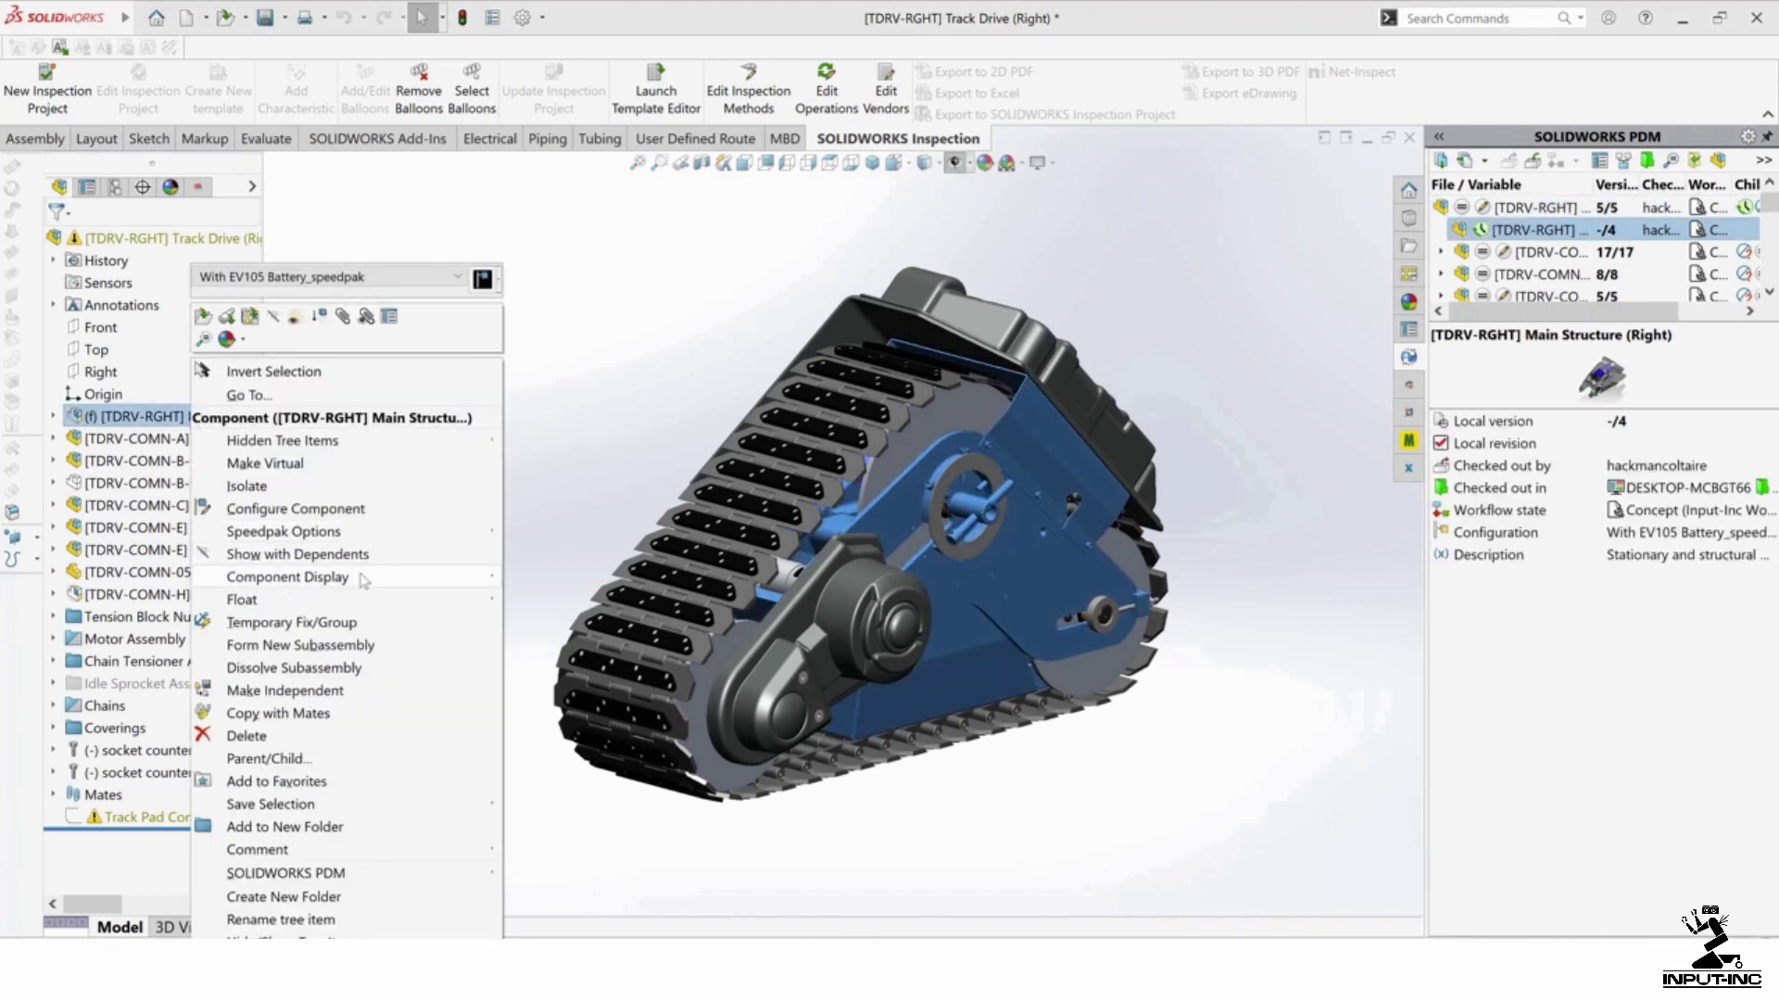
pyautogui.moveTo(363, 580)
pyautogui.moveTo(368, 541)
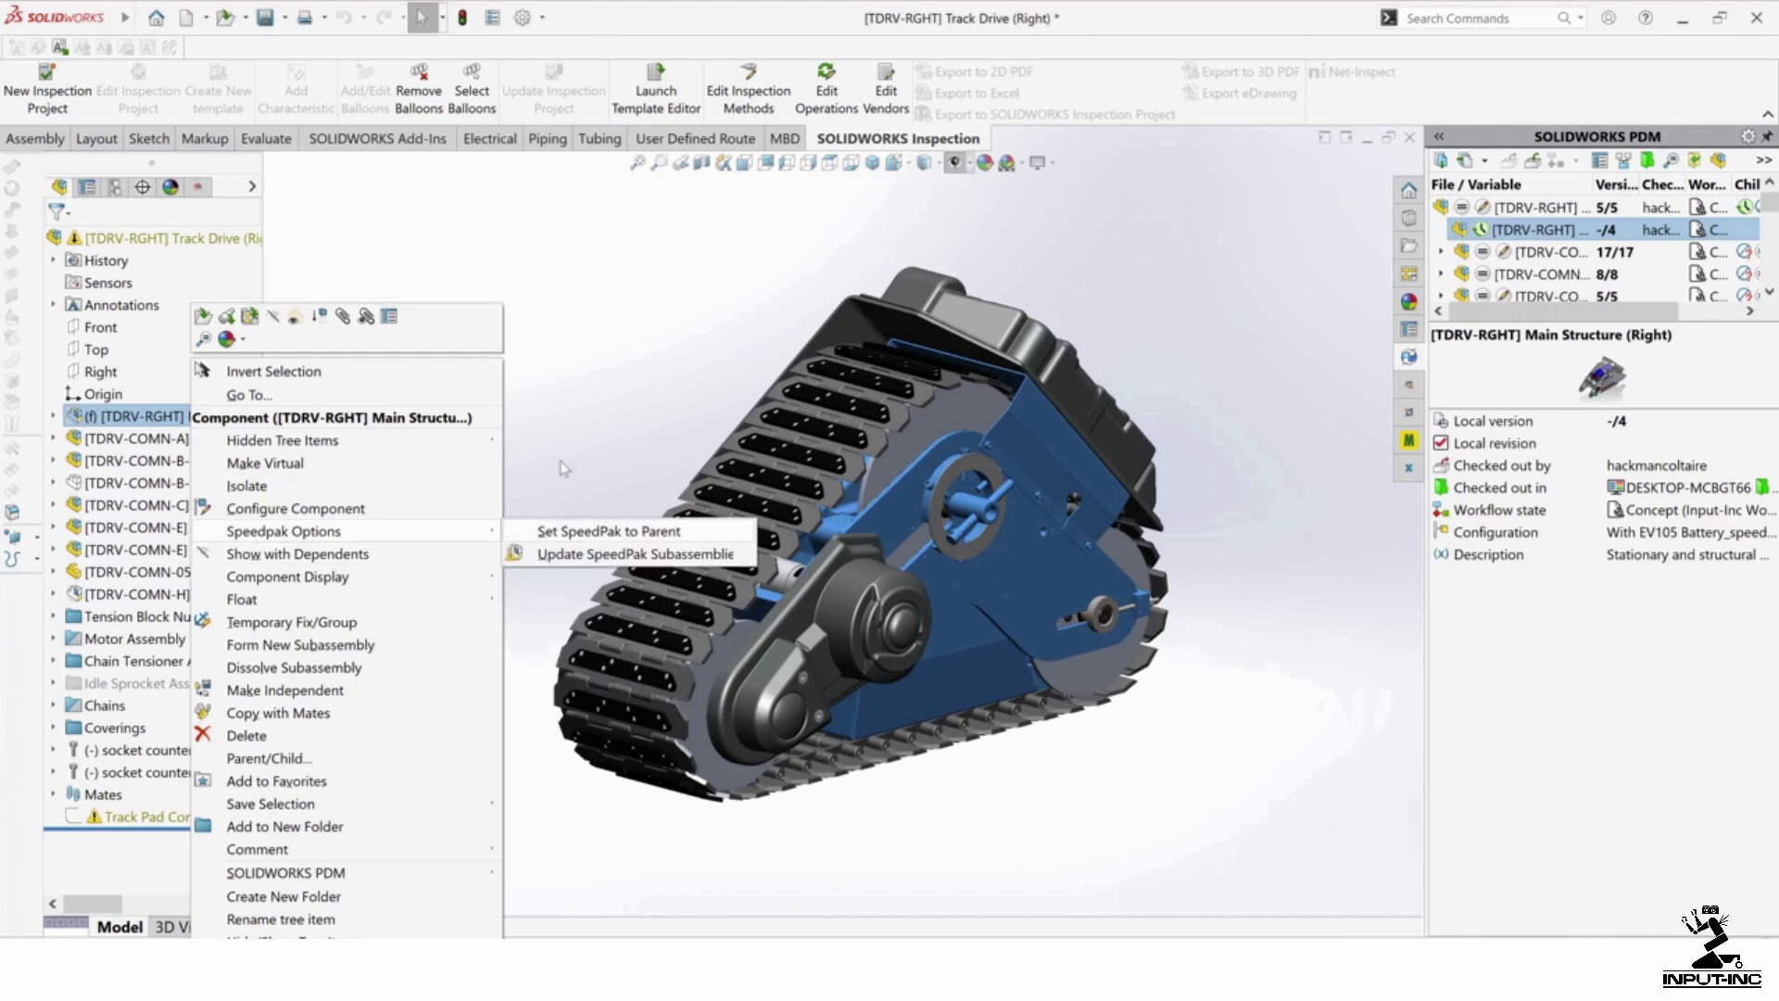
pyautogui.click(552, 379)
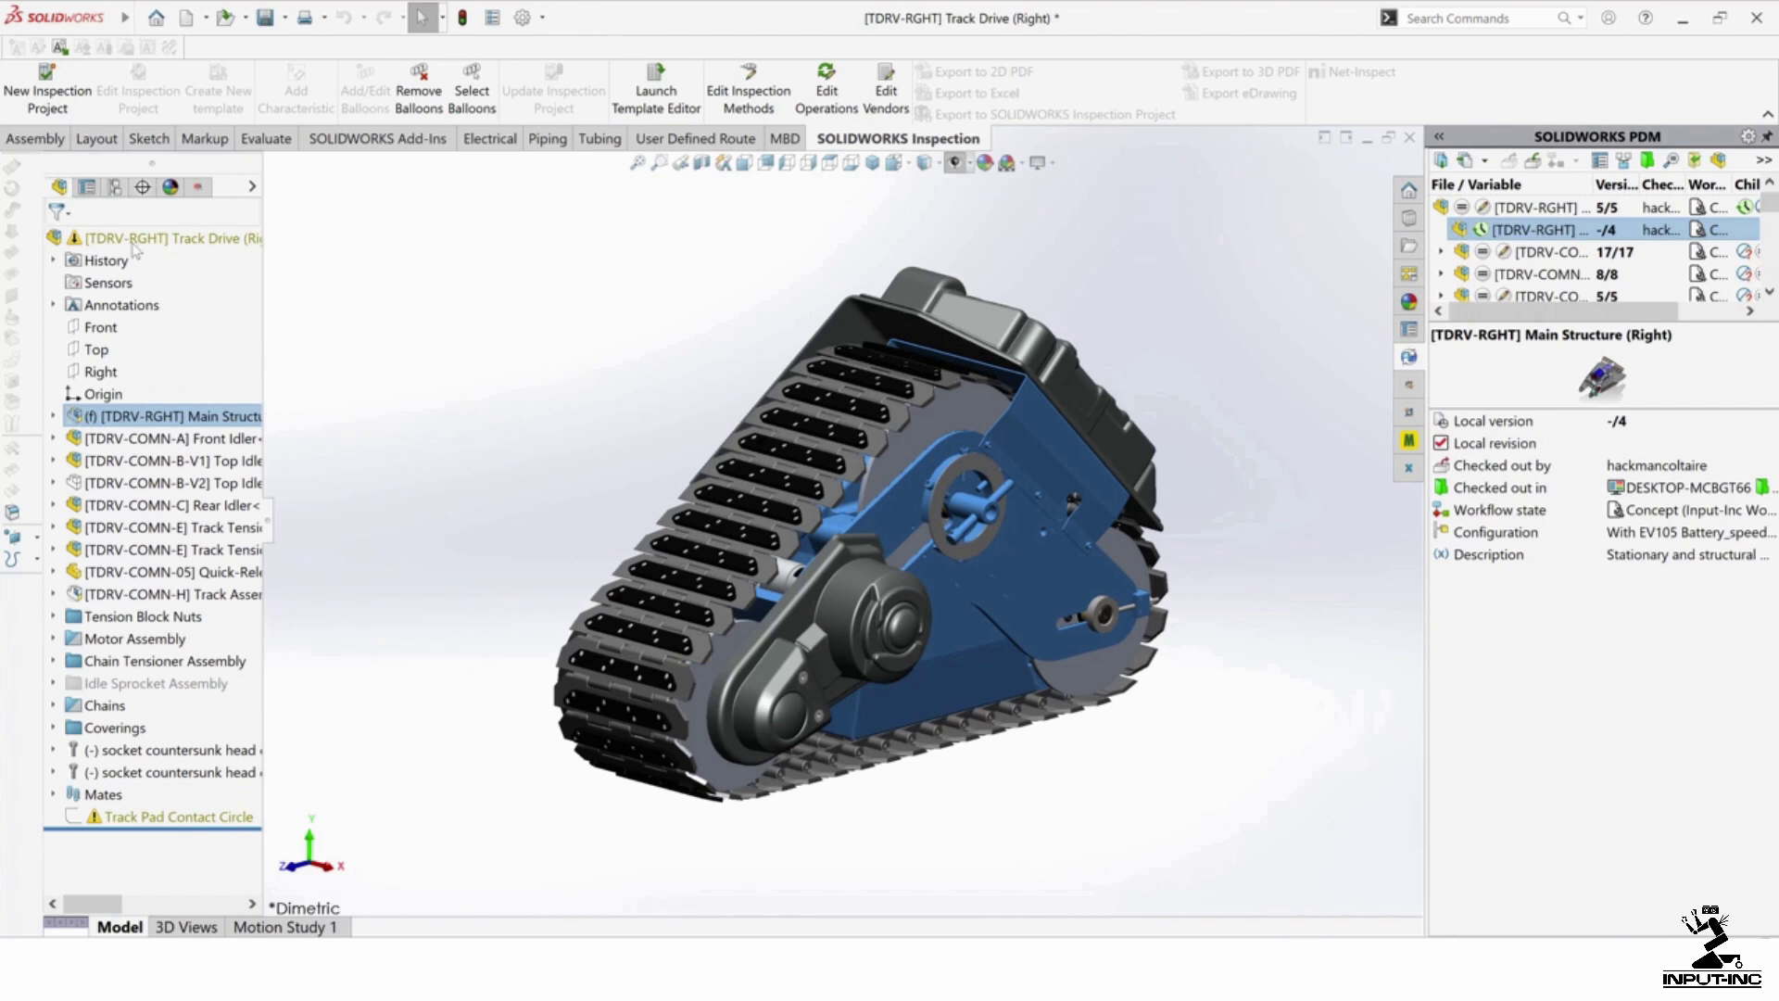
pyautogui.click(116, 188)
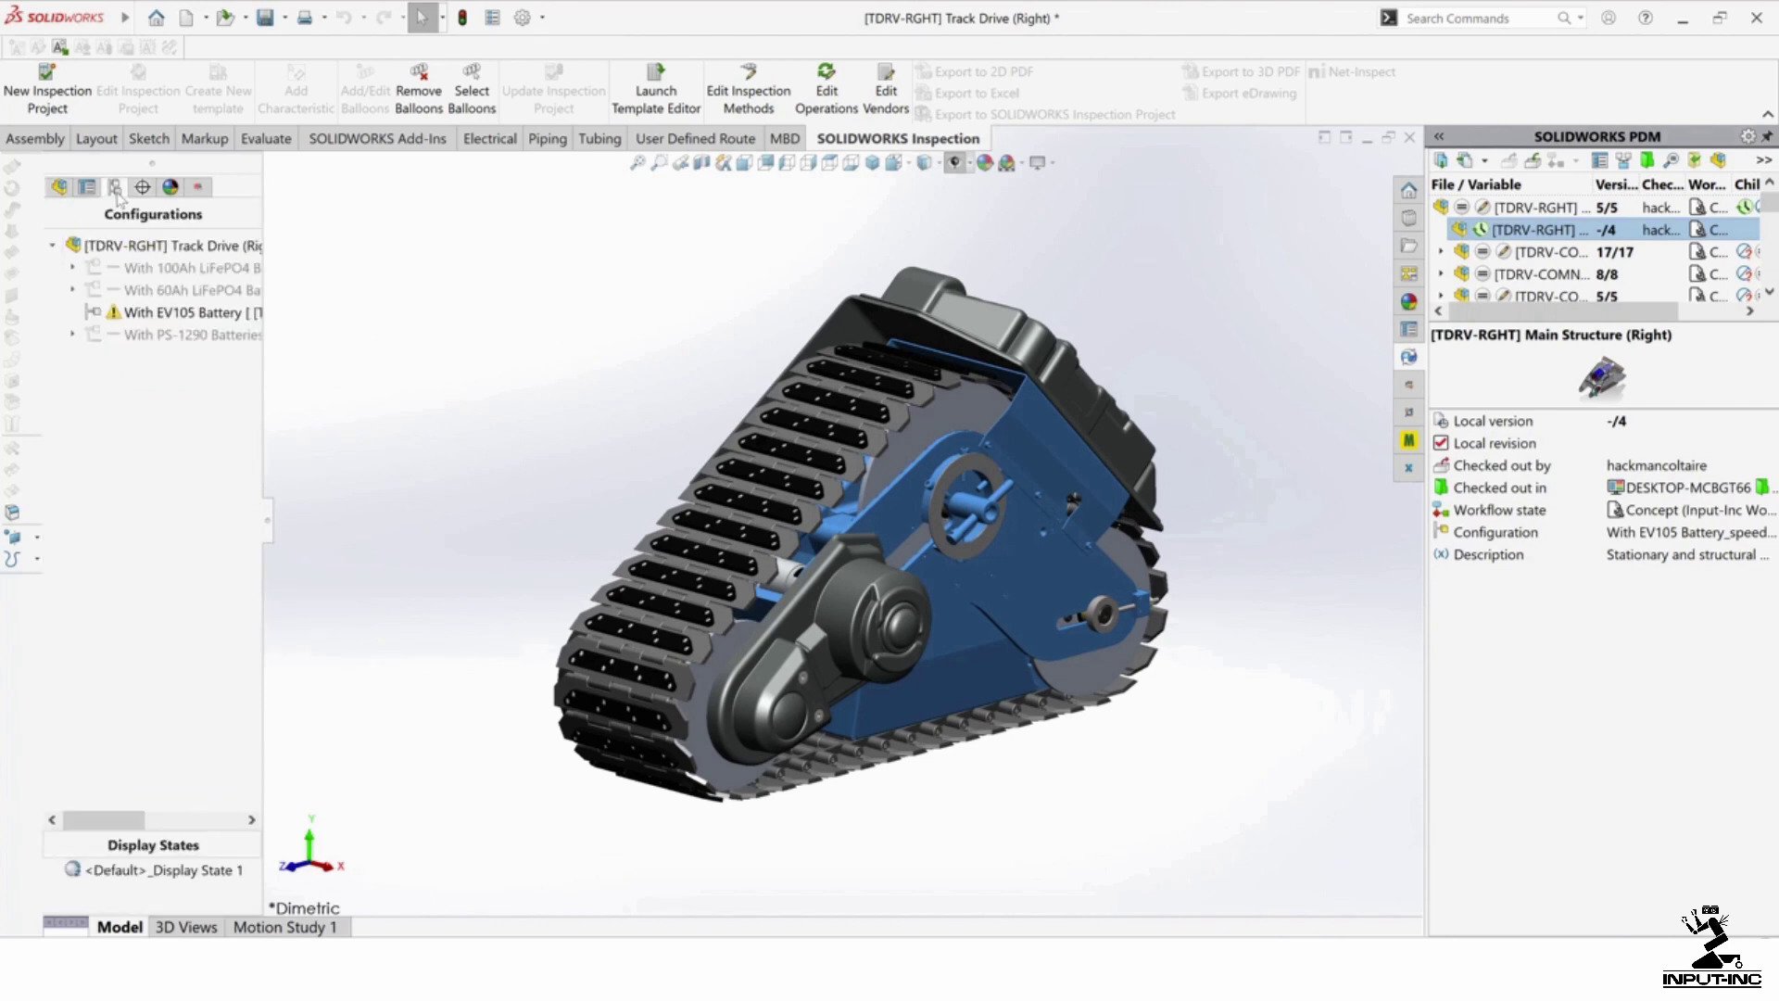
# Step: Activate the Track Drive's full With EV105 Battery configuration and orbit to inspect it
pyautogui.doubleClick(93, 310)
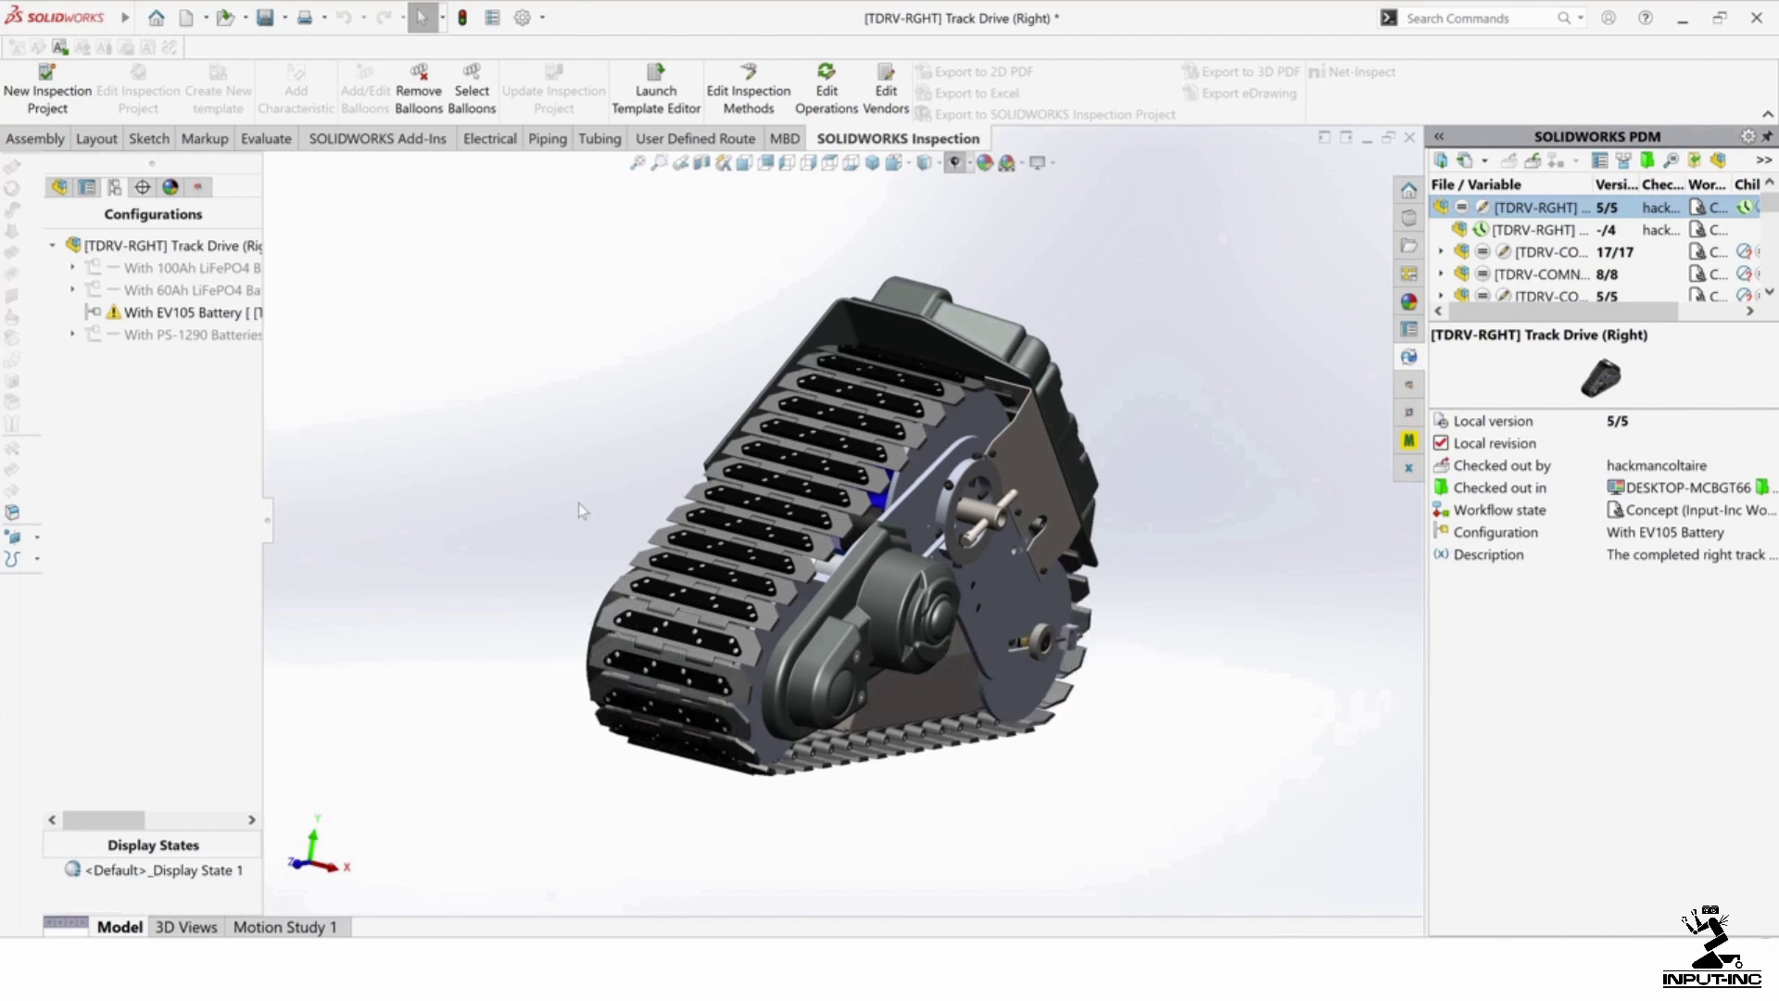
pyautogui.moveTo(578, 504); pyautogui.dragTo(461, 509, button='middle')
pyautogui.press('Escape')
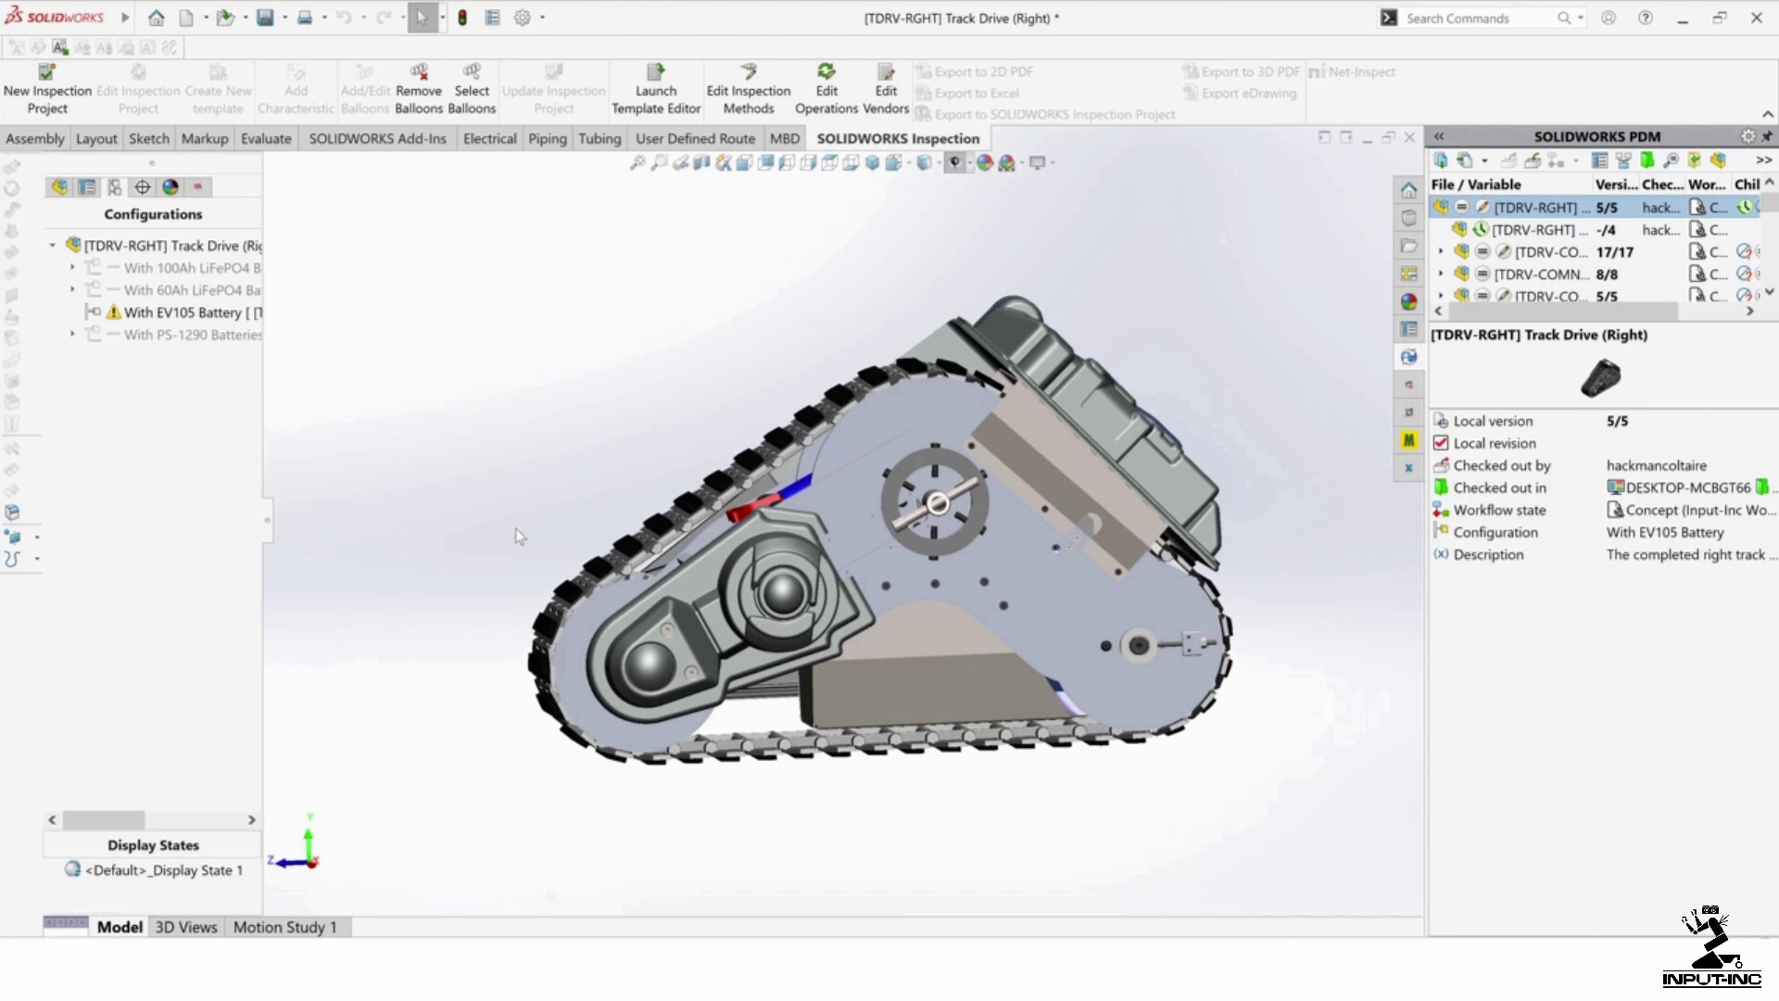
# Step: Orbit around the central hub to show the track tops and battery-box side
pyautogui.moveTo(523, 501); pyautogui.dragTo(575, 484, button='middle')
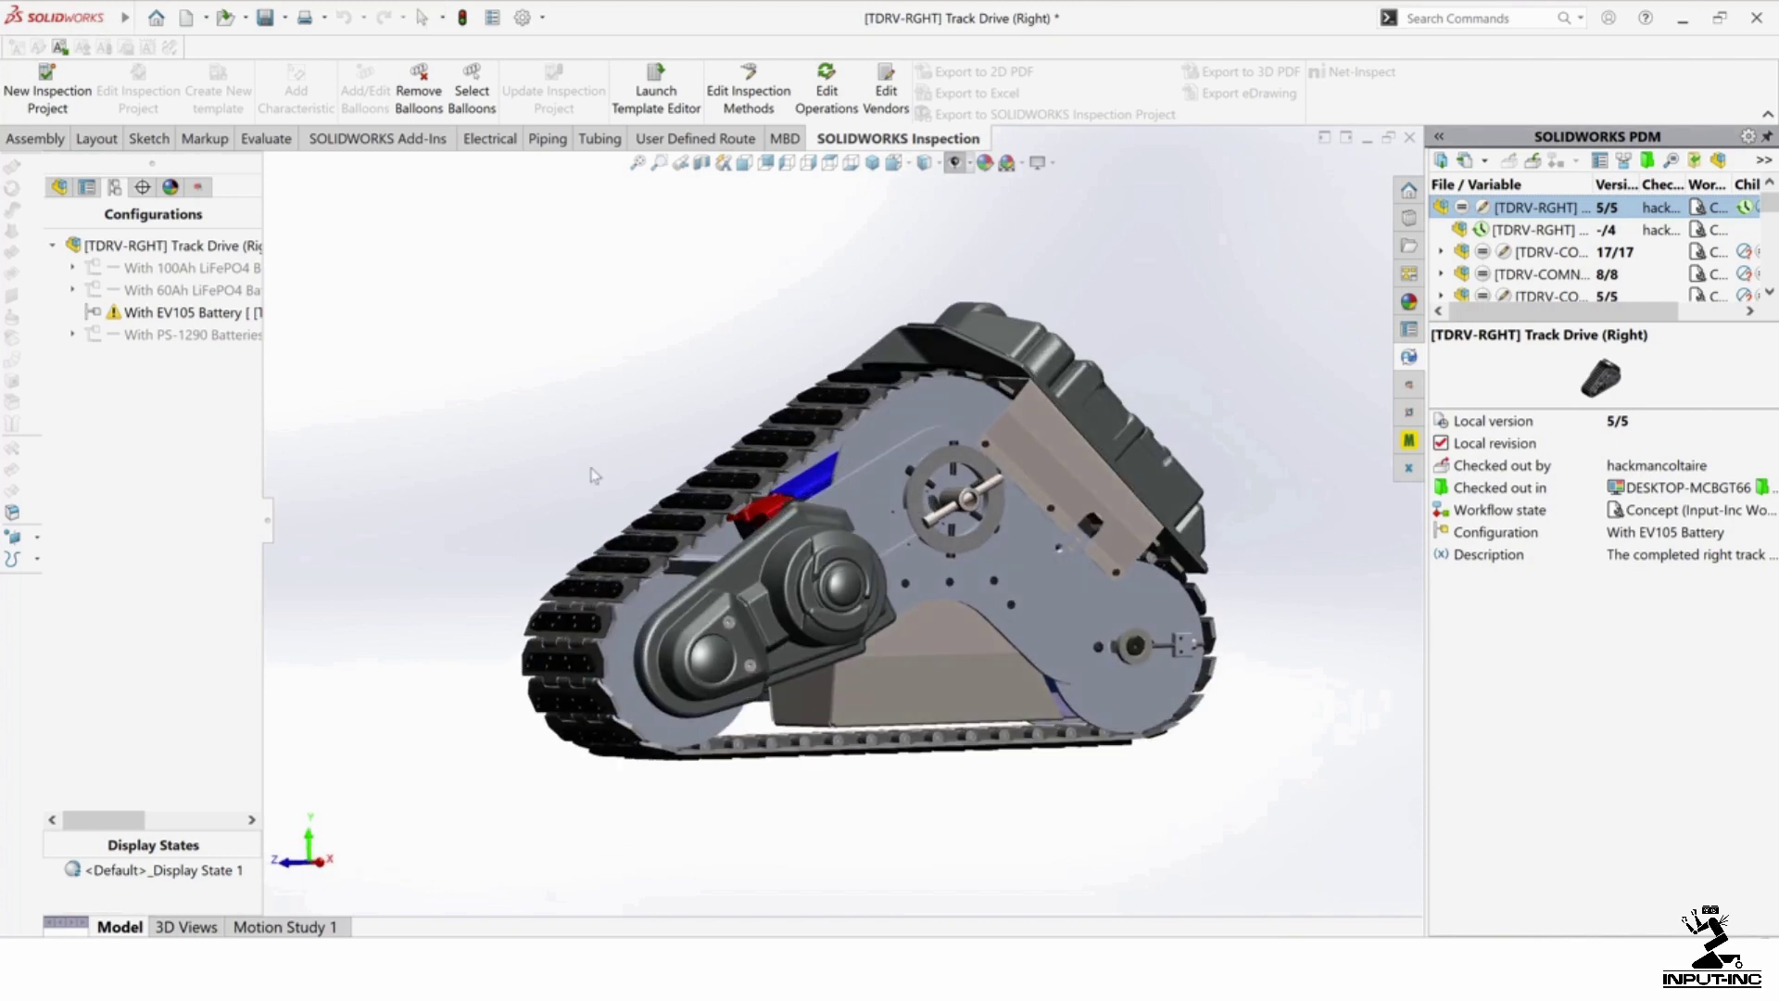
pyautogui.moveTo(927, 517); pyautogui.dragTo(1038, 546)
pyautogui.moveTo(997, 484); pyautogui.dragTo(987, 496)
pyautogui.moveTo(686, 453); pyautogui.dragTo(946, 498, button='middle')
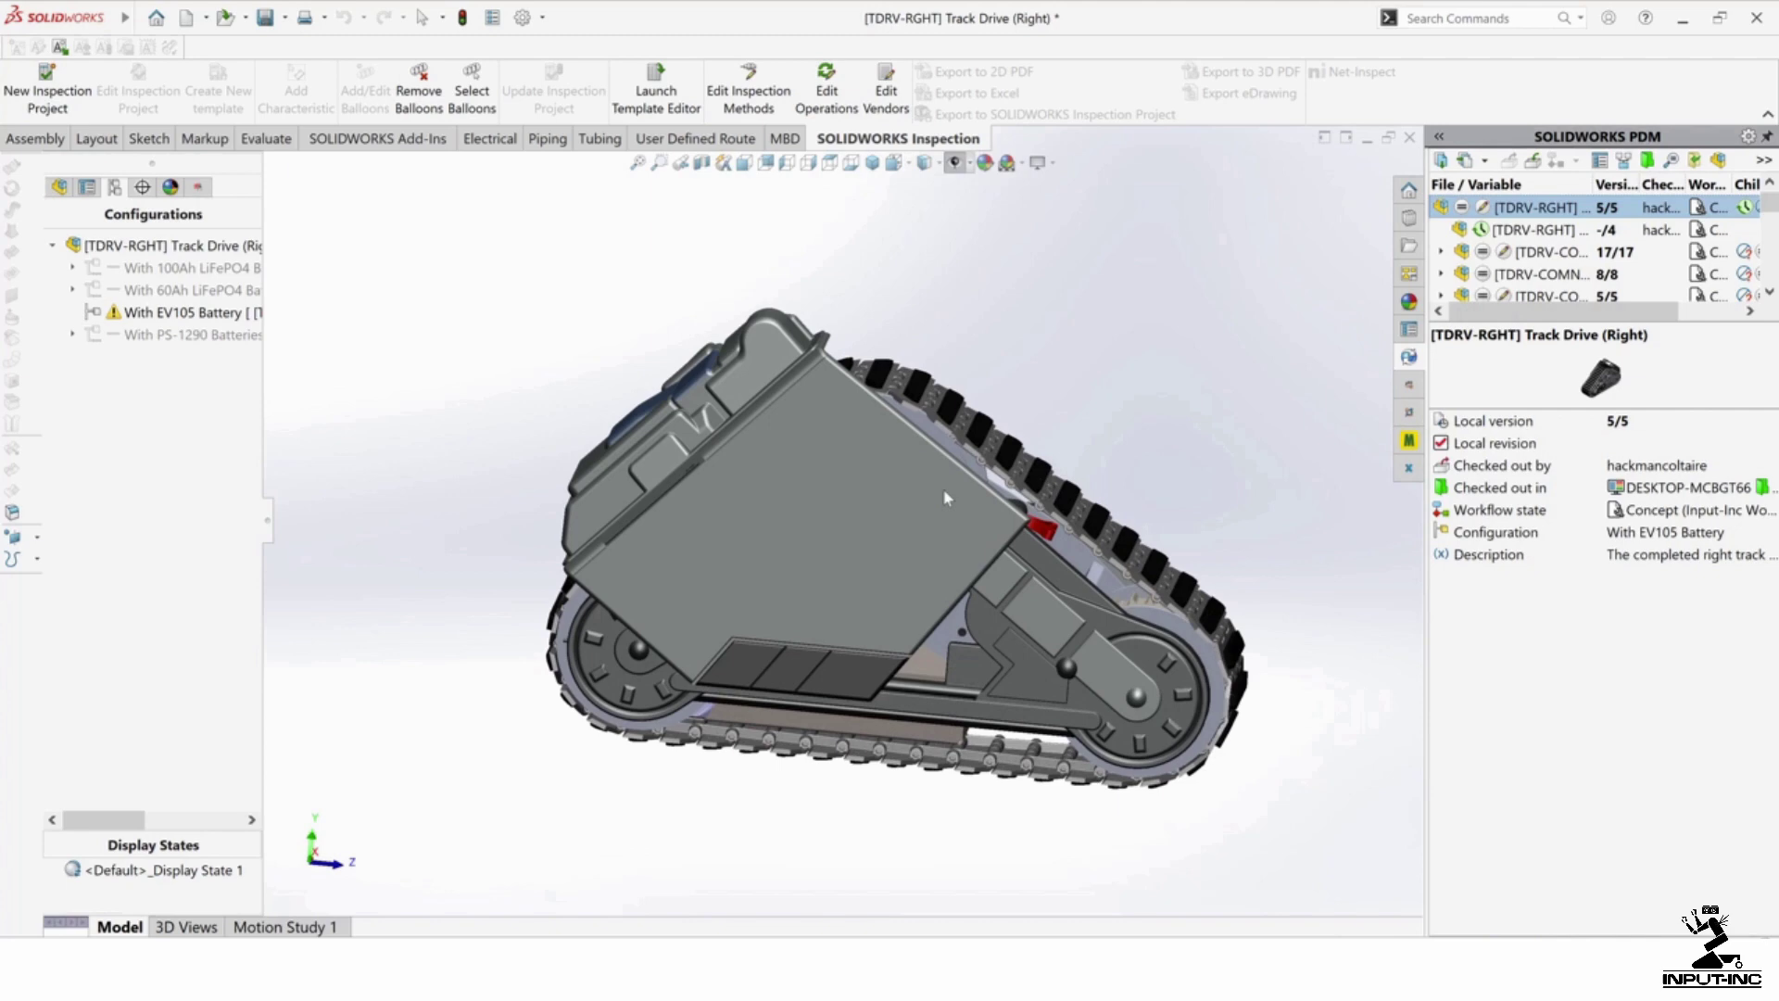
# Step: Return to the FeatureManager tree and orbit to an oblique side view of the track
pyautogui.click(58, 186)
pyautogui.moveTo(651, 423); pyautogui.dragTo(594, 542, button='middle')
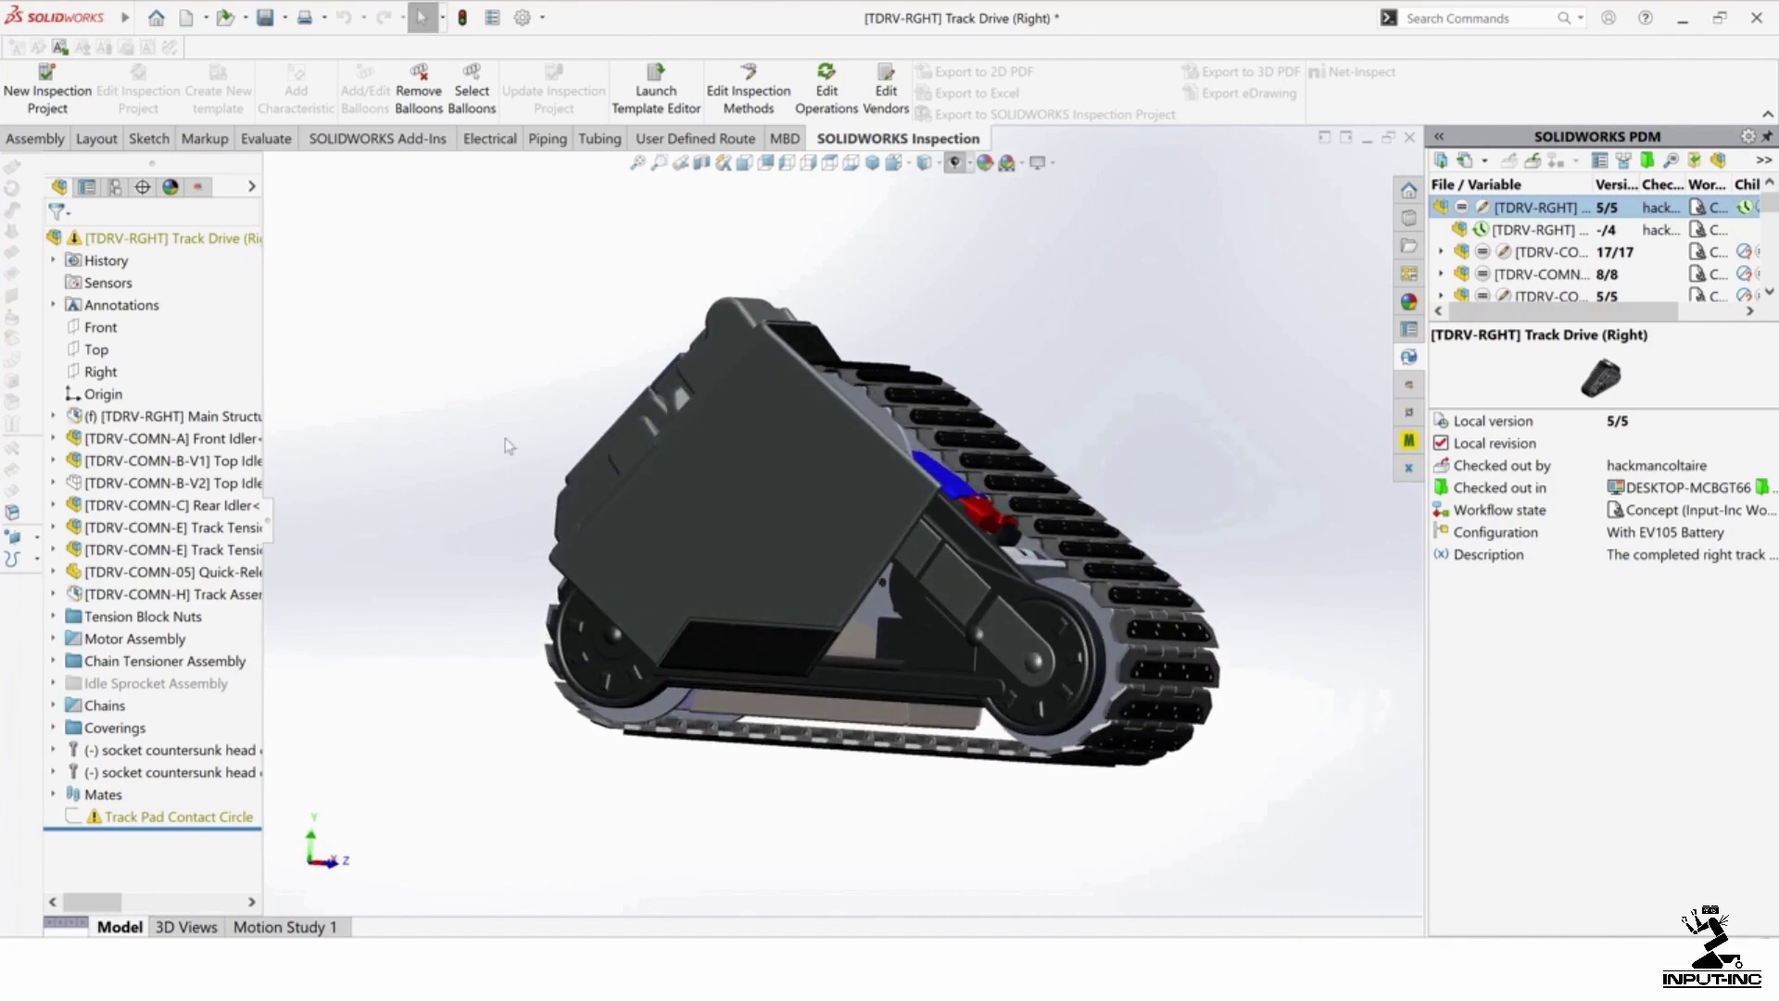
pyautogui.moveTo(510, 422); pyautogui.dragTo(604, 642, button='middle')
pyautogui.press('Escape')
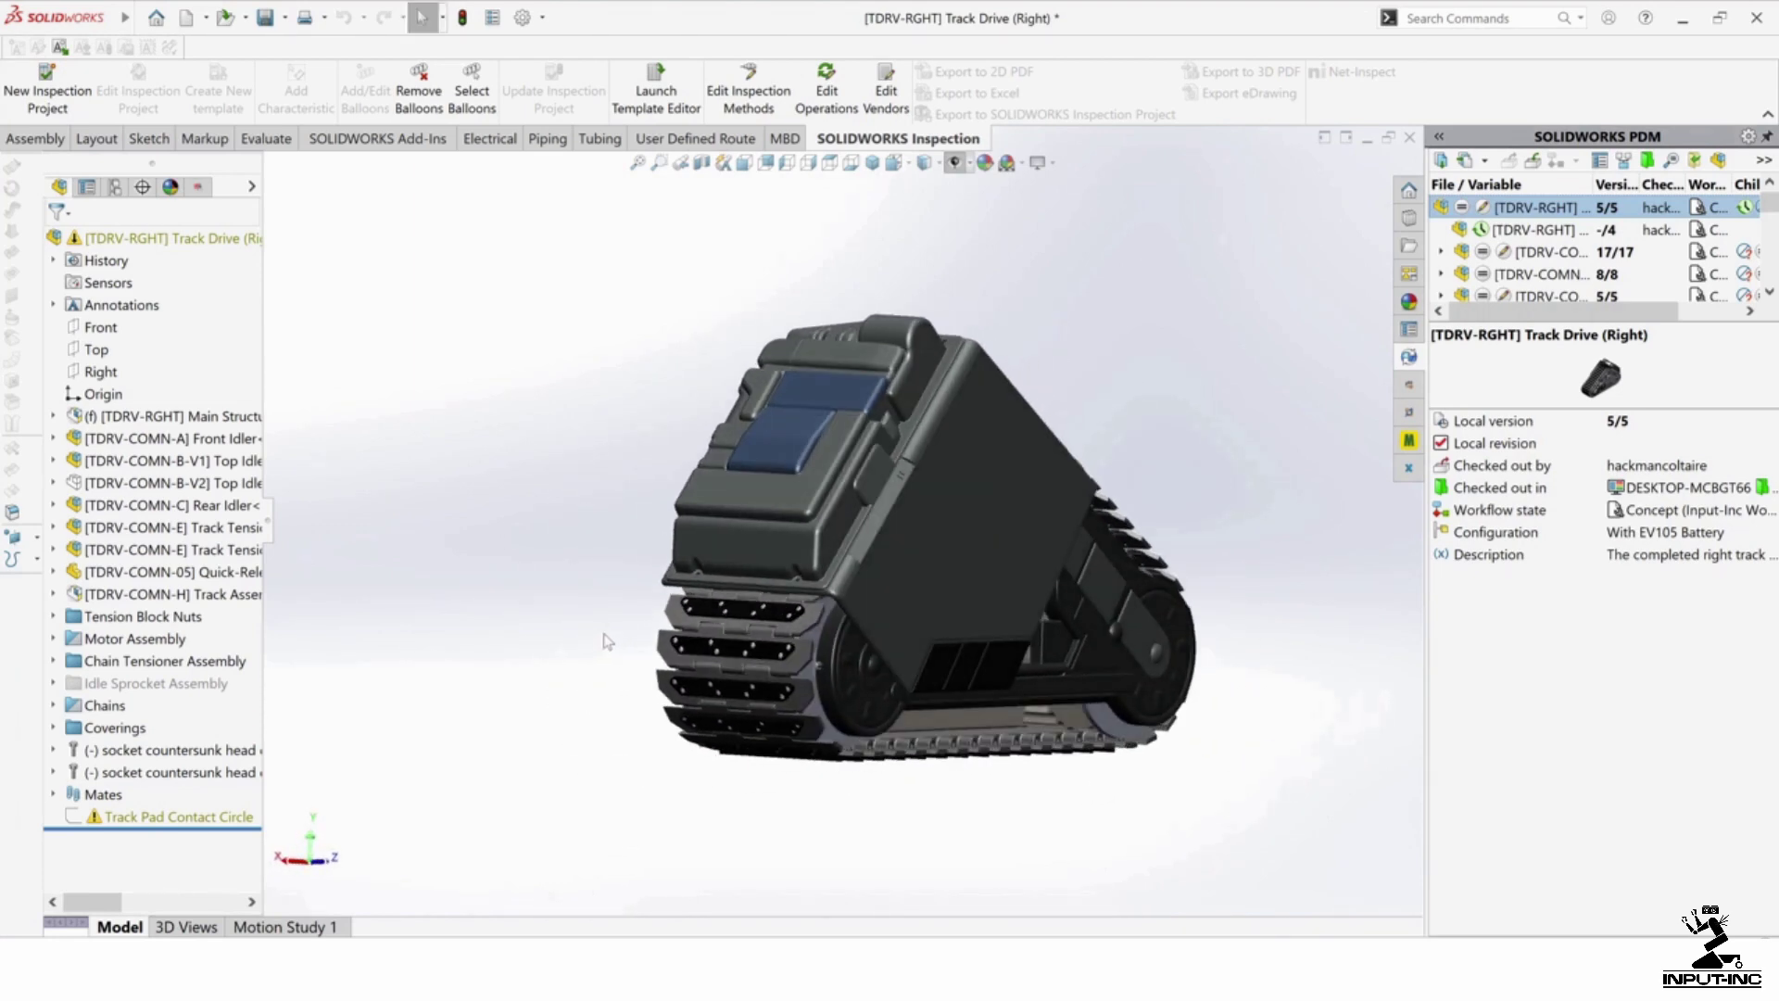